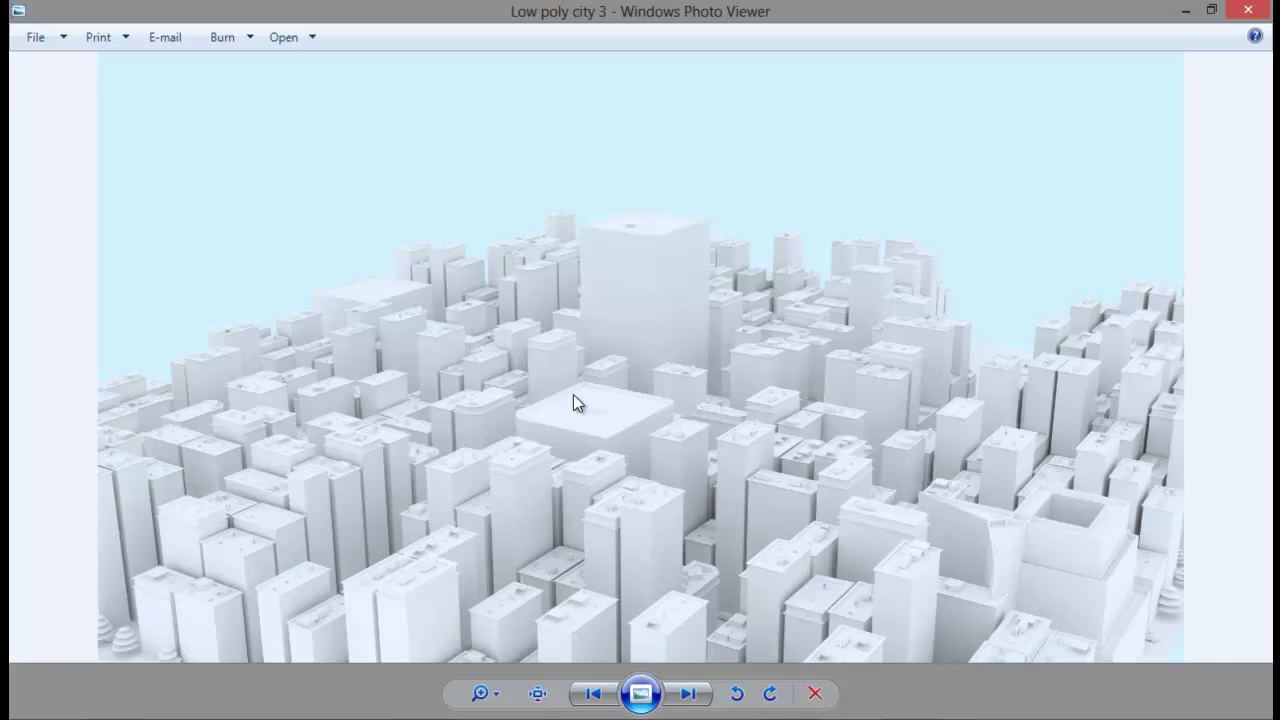
Step: Flip through the Low poly city and textured city renders, then close Photo Viewer
key("Left")
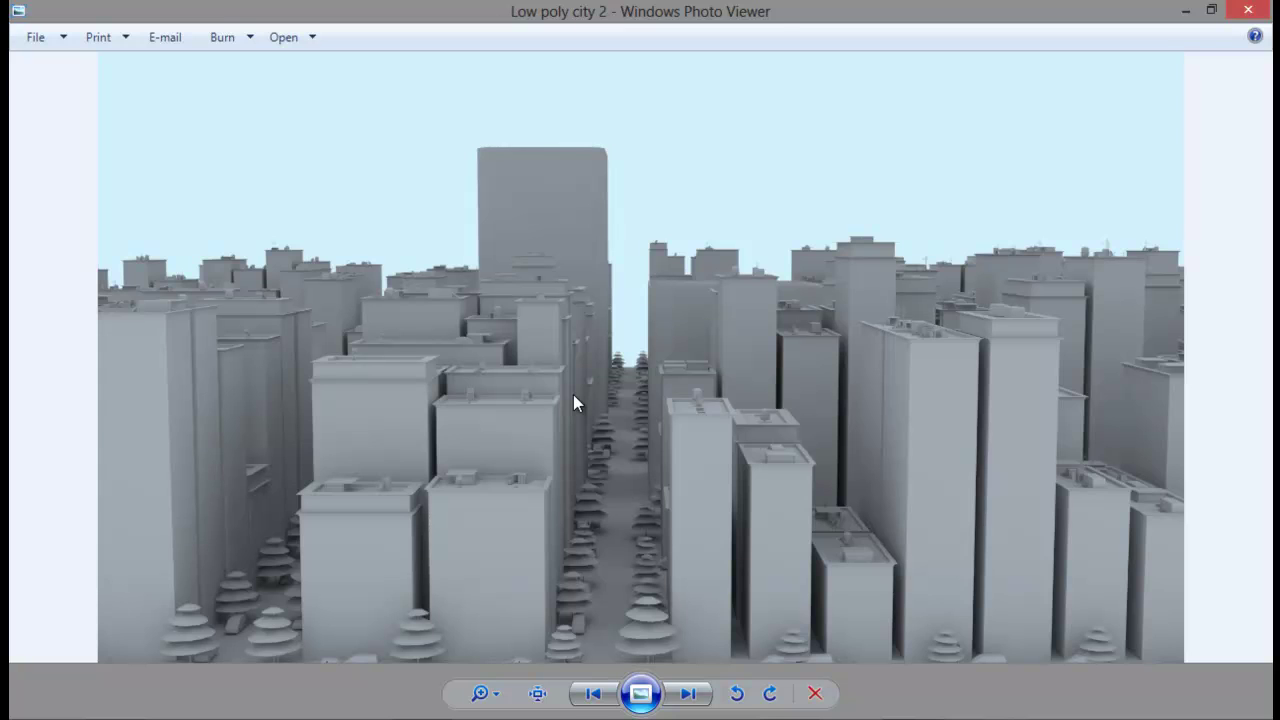
key("Left")
key("Left")
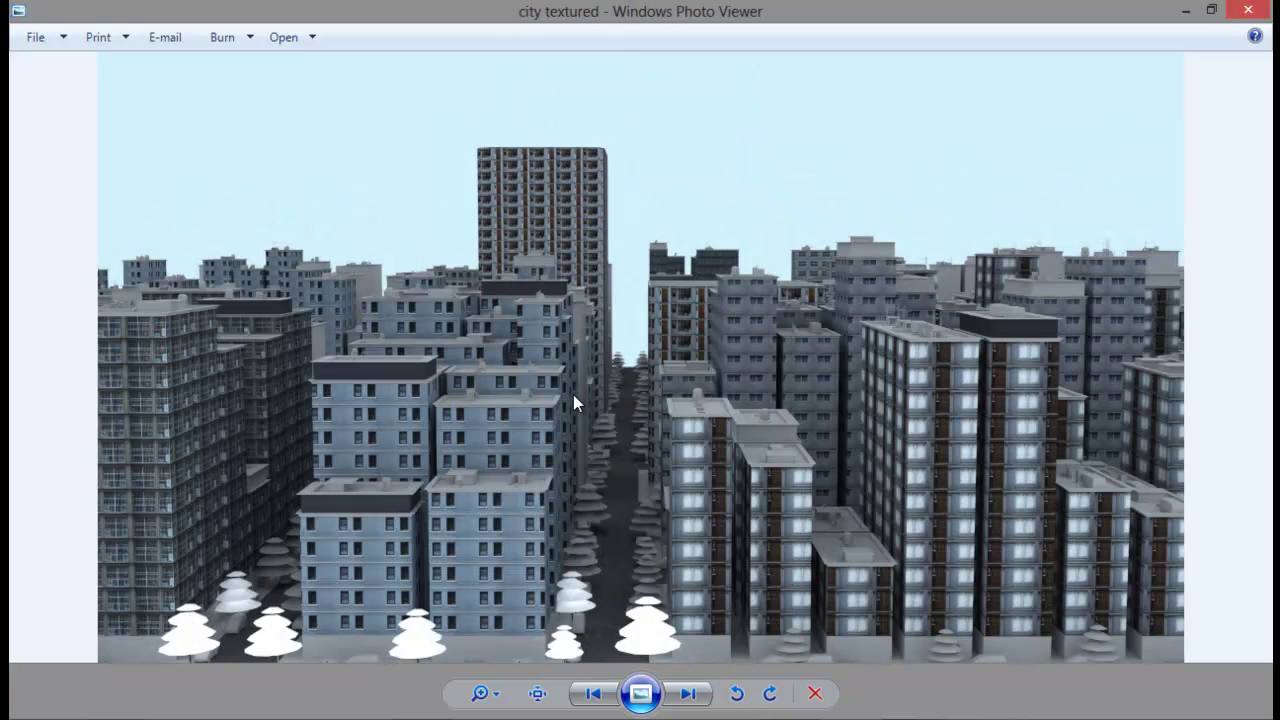
key("Right")
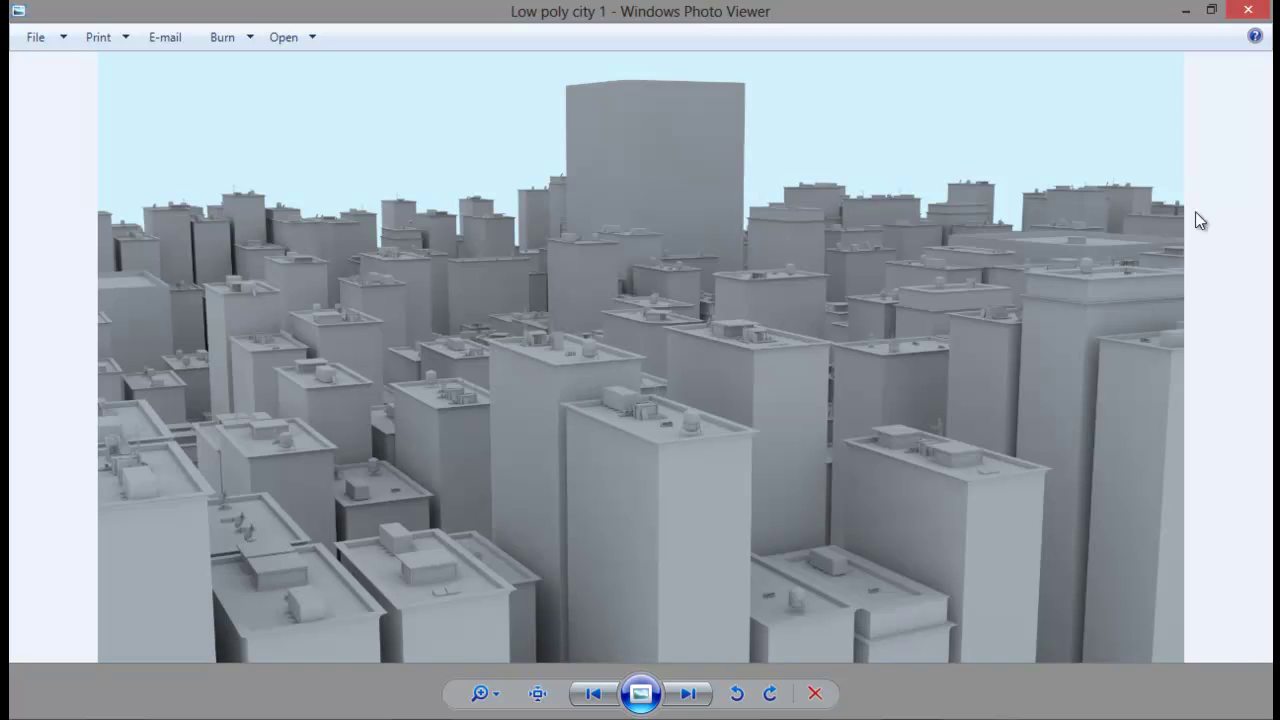
left_click(1248, 9)
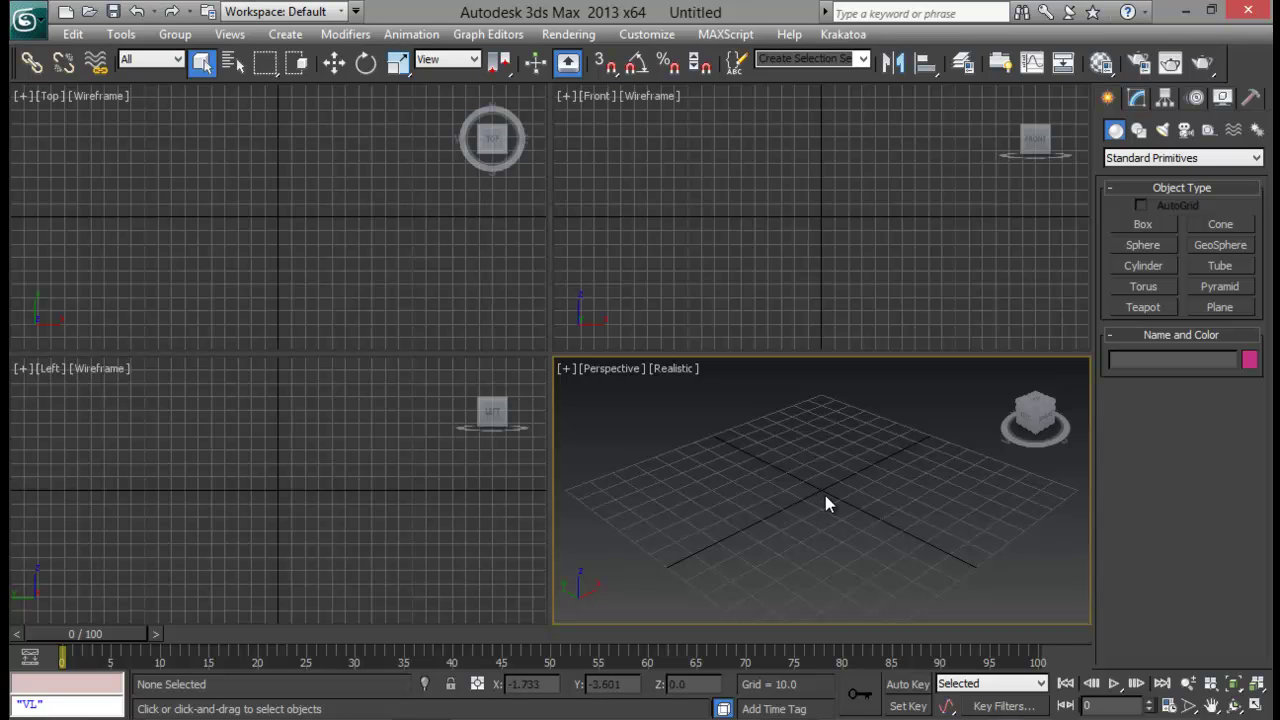
Step: Run ghostTown_0.317.mzp from D:\scripts through MAXScript's Run Script
left_click(722, 38)
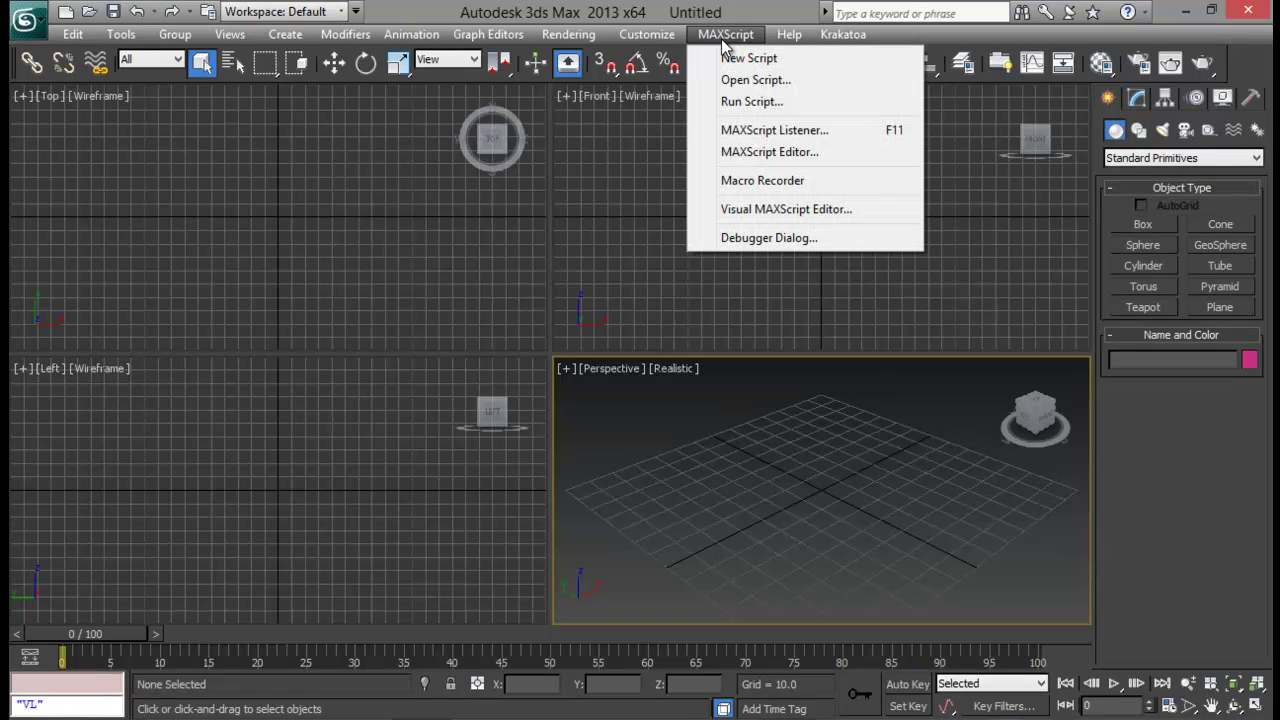
left_click(757, 102)
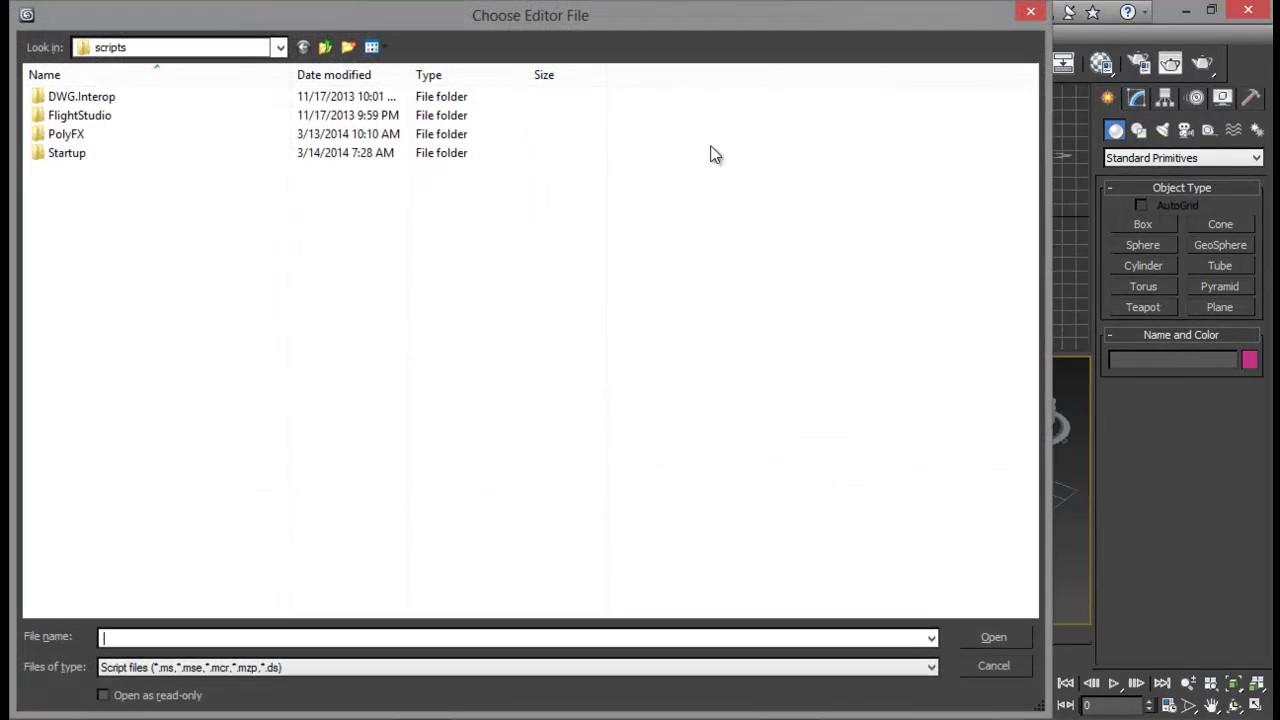
left_click(222, 46)
scroll(155, 190, "up", 2)
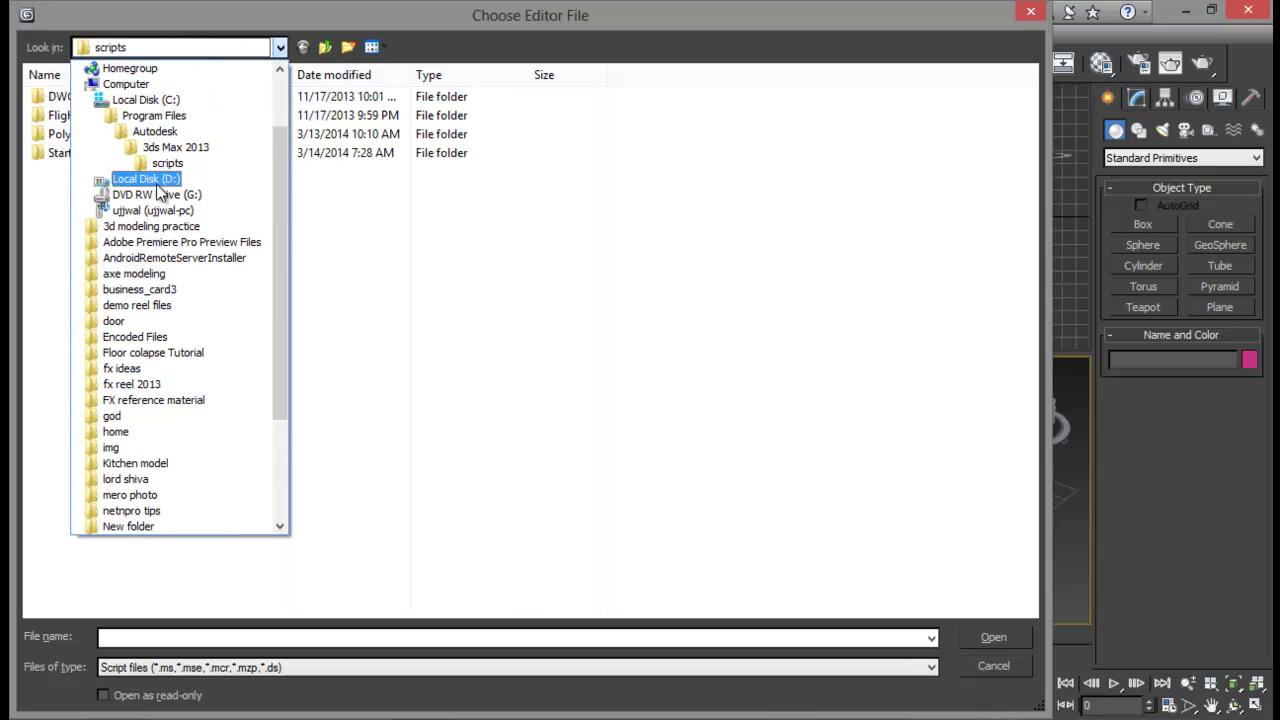
left_click(140, 180)
type("sc")
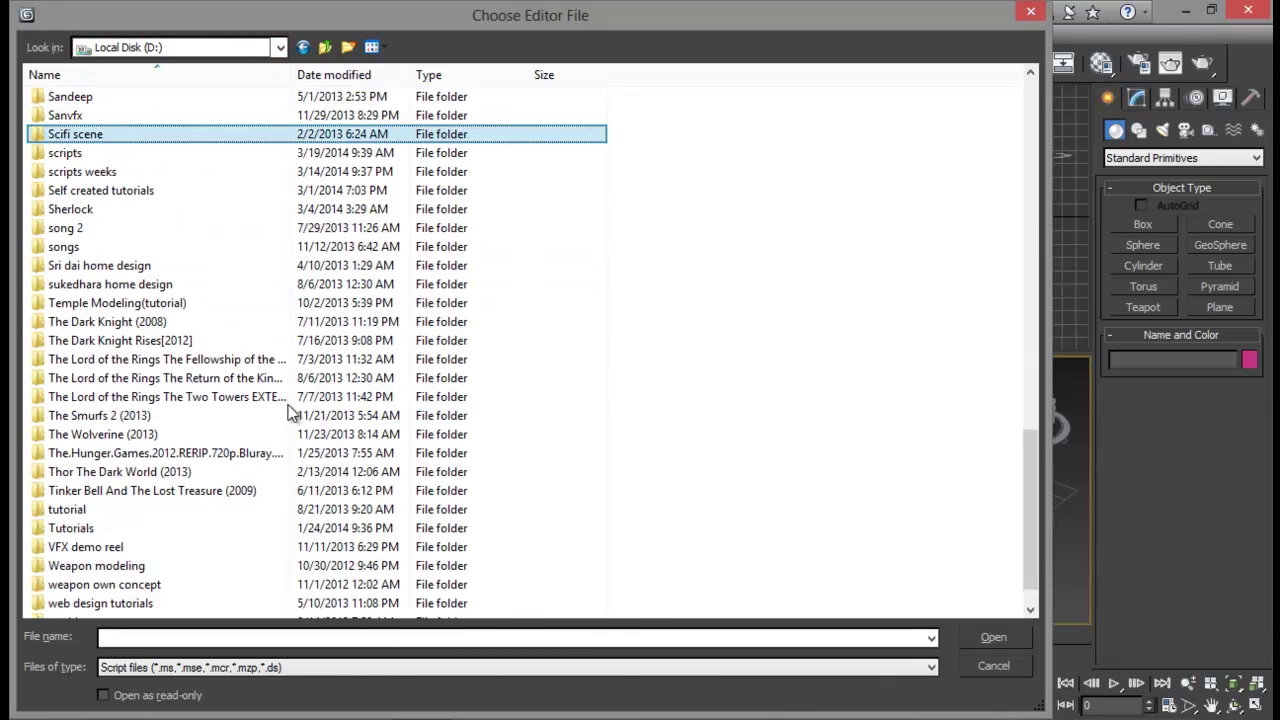
type("r")
key("Return")
key("g")
left_click(1009, 637)
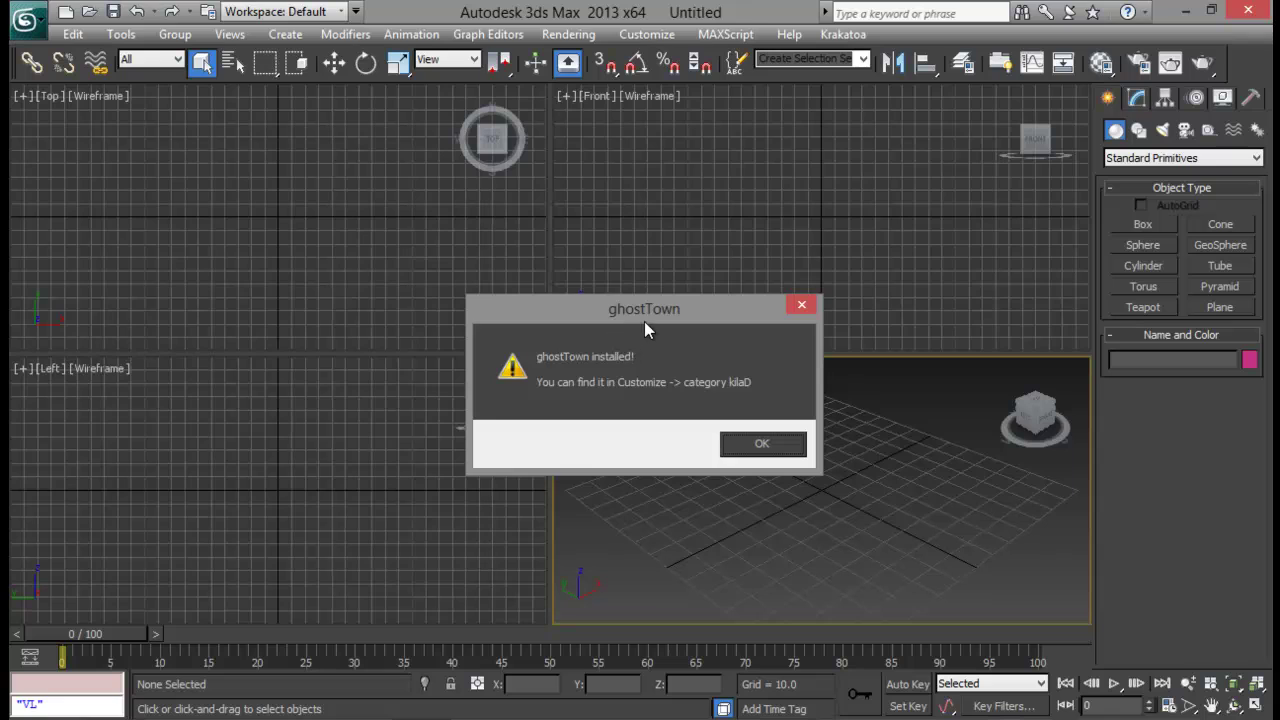
Step: Dismiss the install notice and find openGhostTown's Shift+Ctrl+L hotkey under the kilaD category
left_click_drag(645, 320, 475, 250)
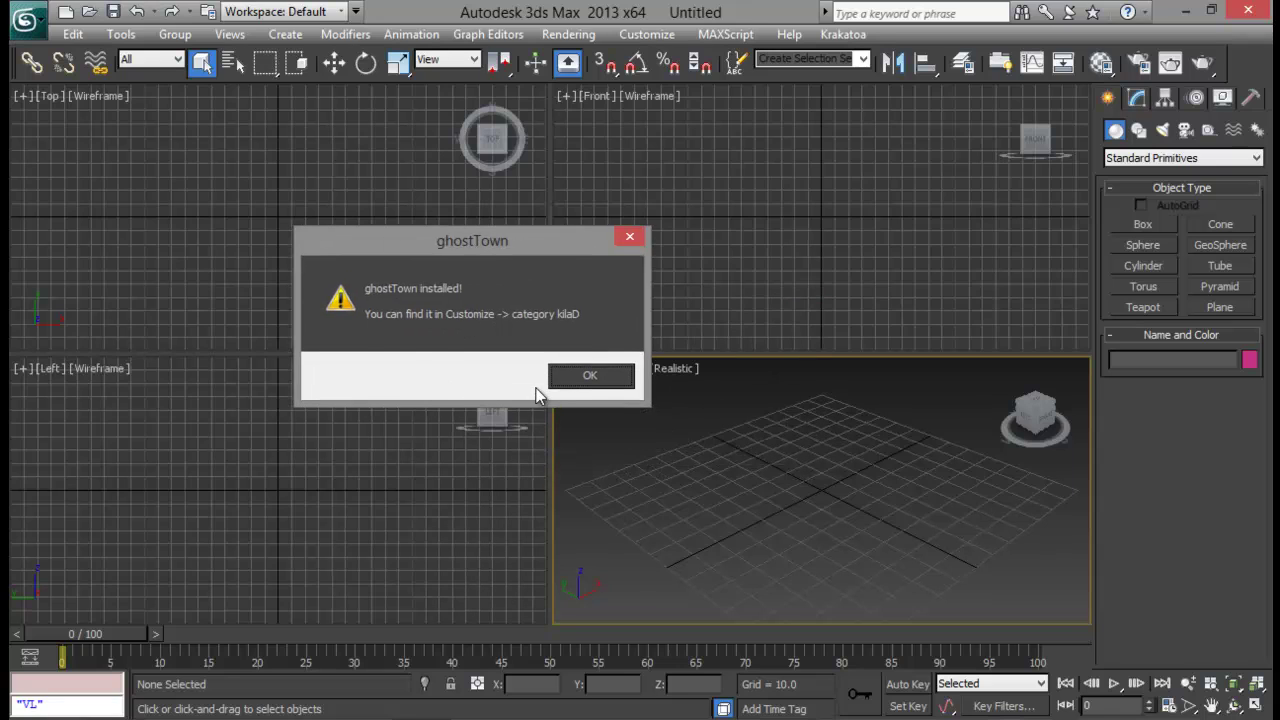
left_click(590, 376)
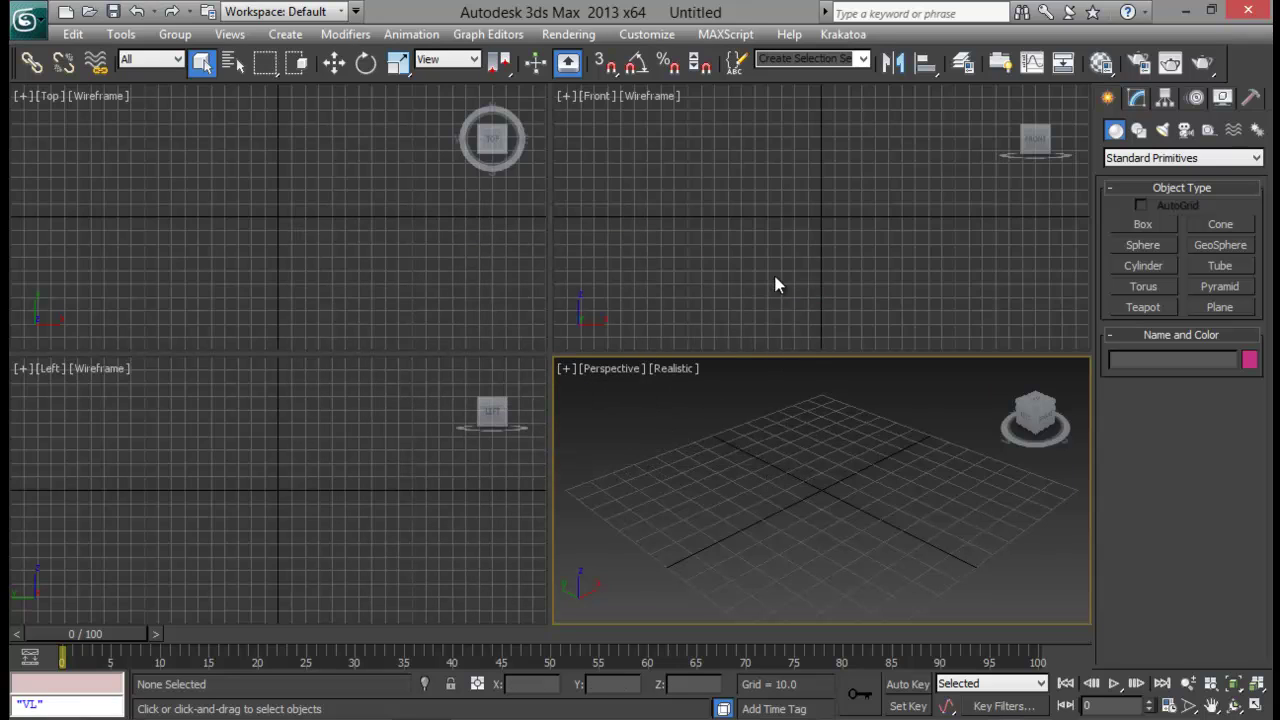
left_click(648, 34)
left_click(690, 58)
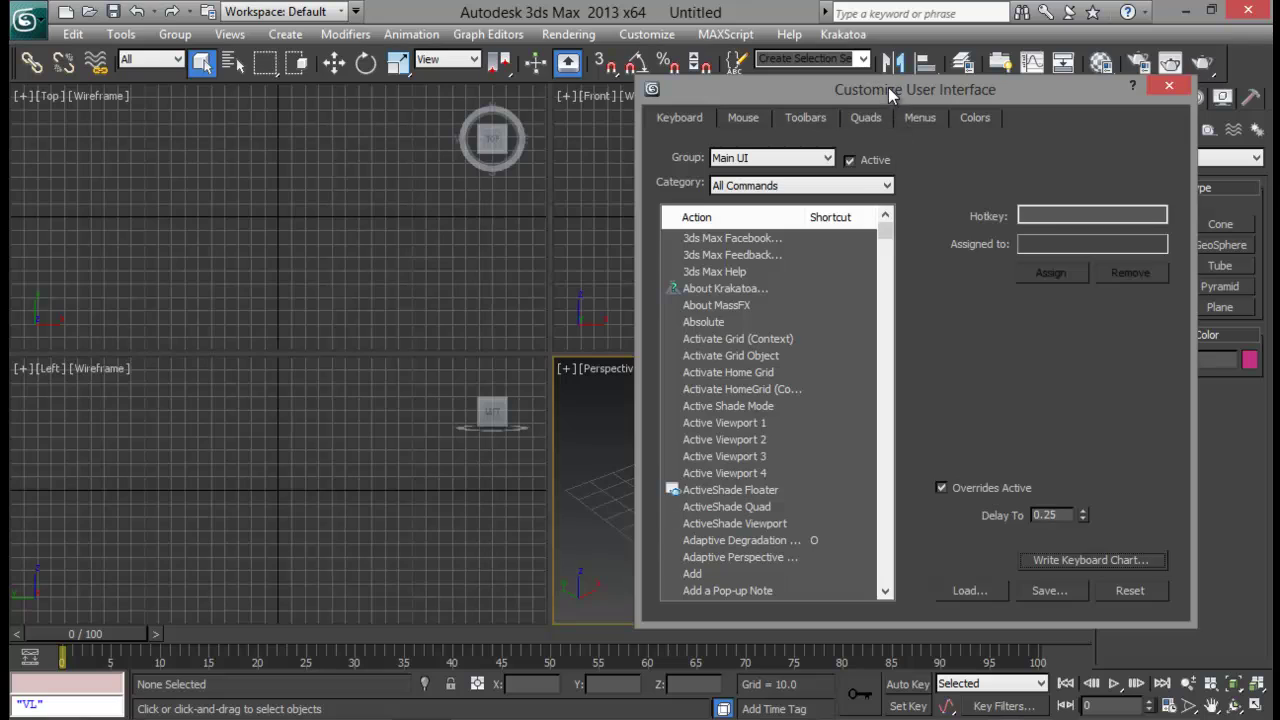
left_click(687, 169)
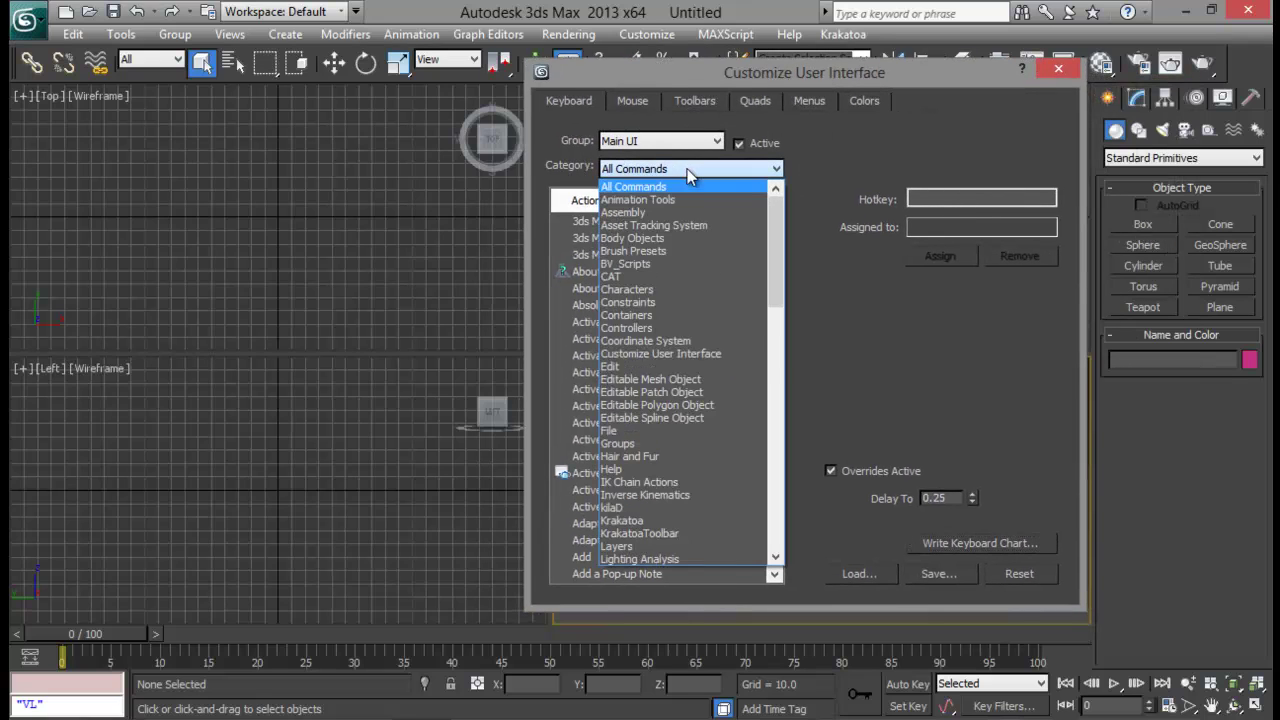
left_click(630, 508)
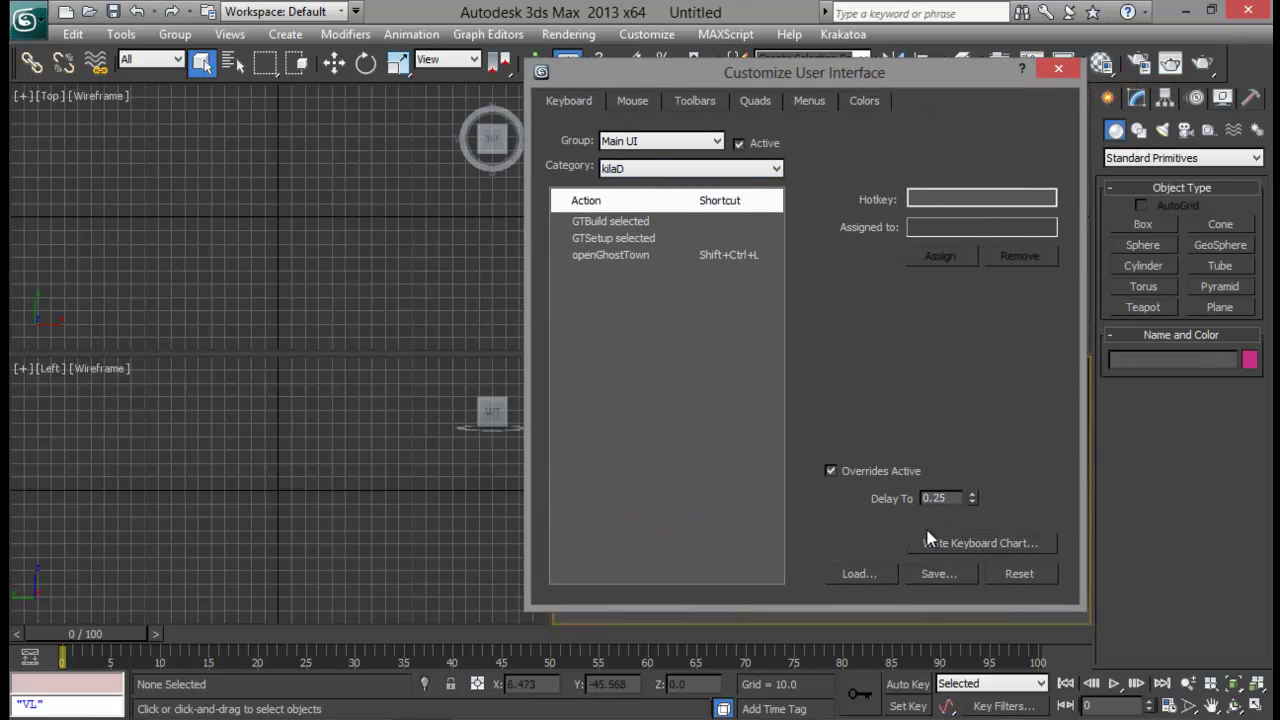
left_click(666, 256)
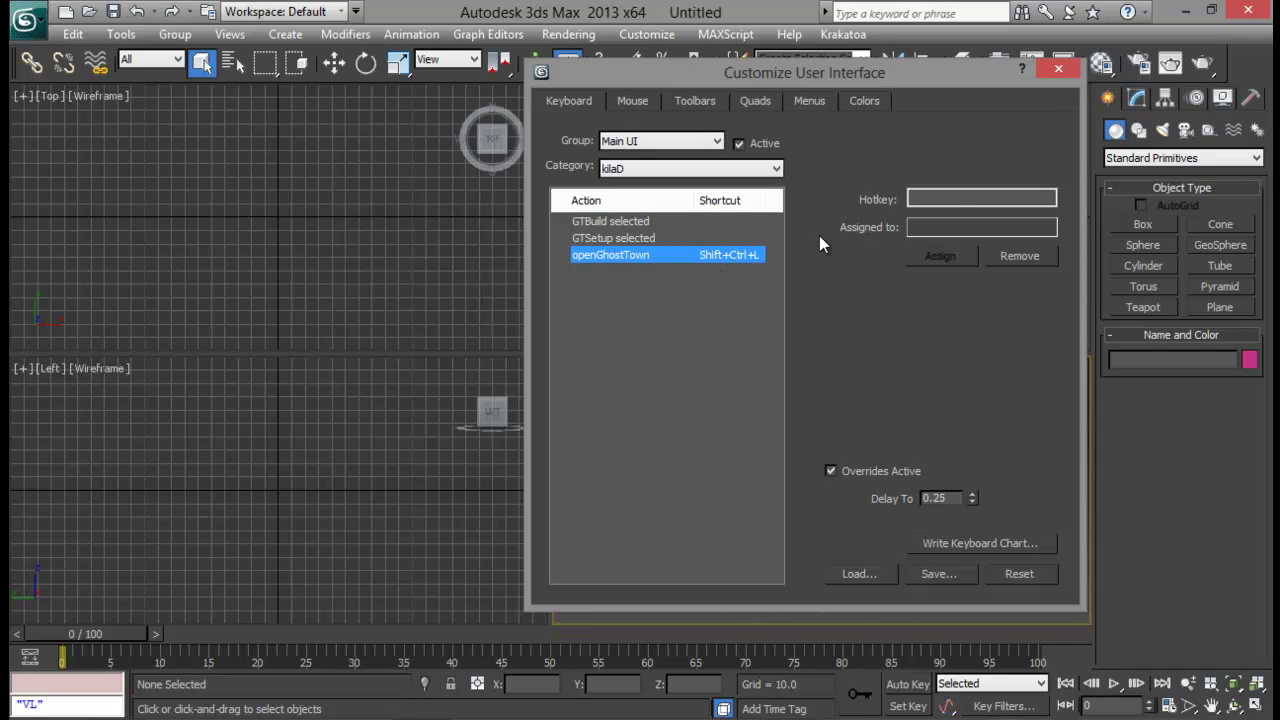
left_click(958, 198)
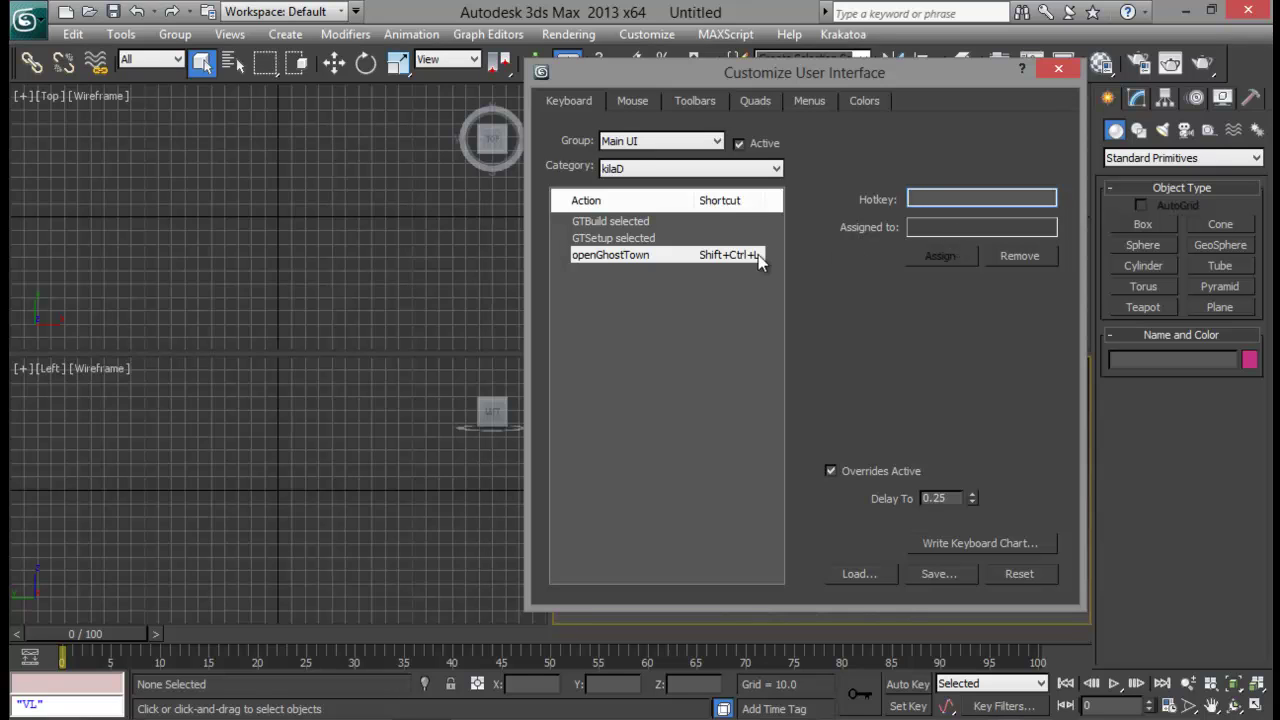
Step: Launch ghostTown and maximize the Perspective viewport with Alt+W
left_click(1056, 70)
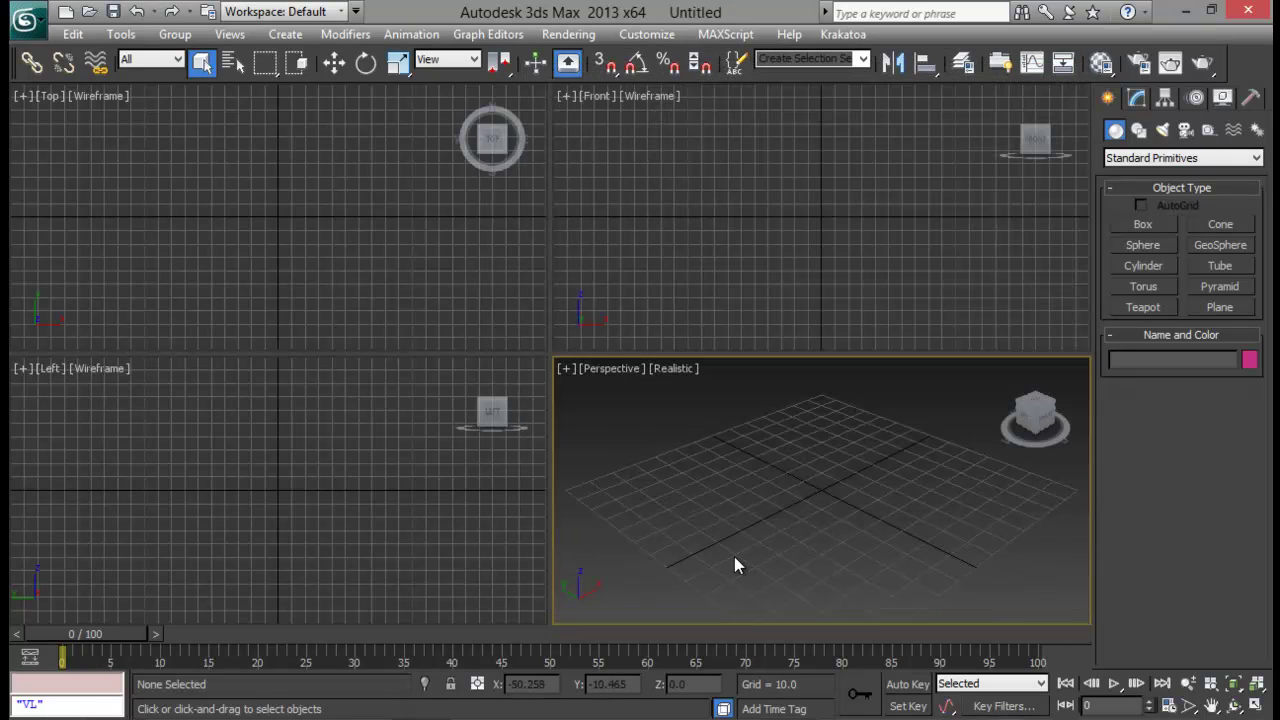
key("g")
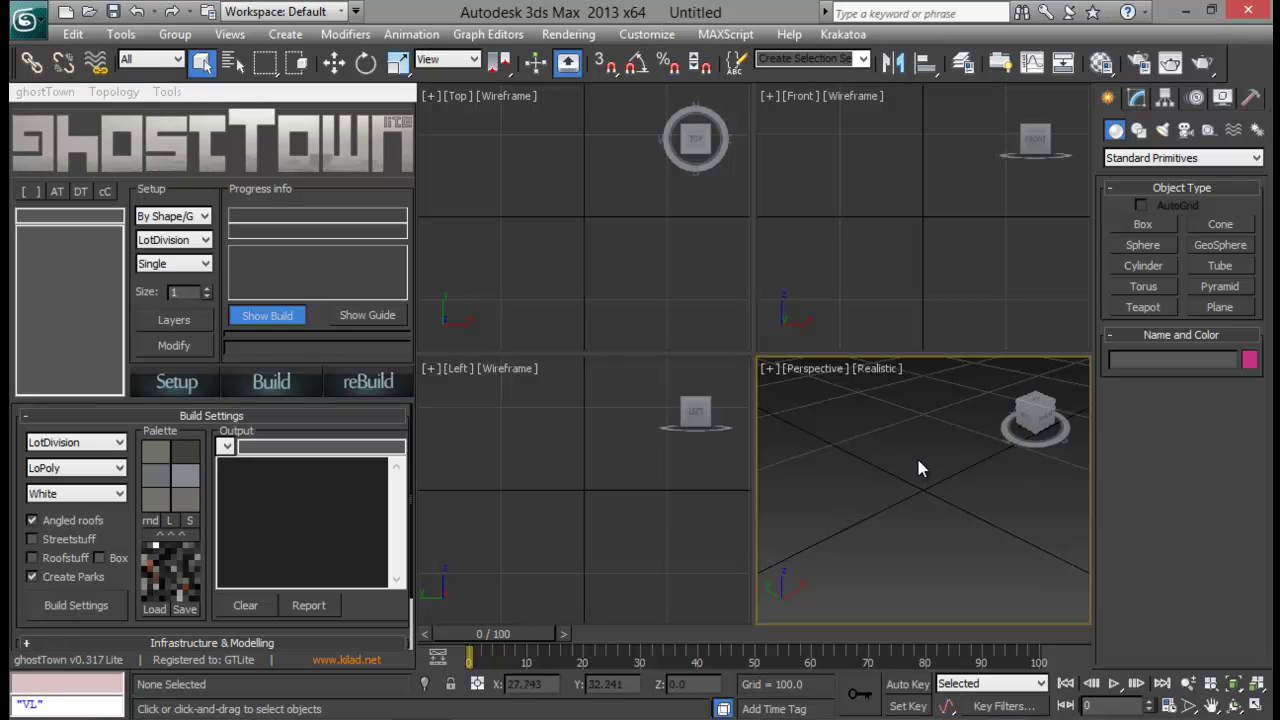
mouse_move(913, 473)
middle_mouse_down()
mouse_move(905, 514)
mouse_move(968, 515)
mouse_move(861, 507)
mouse_move(820, 450)
middle_mouse_up()
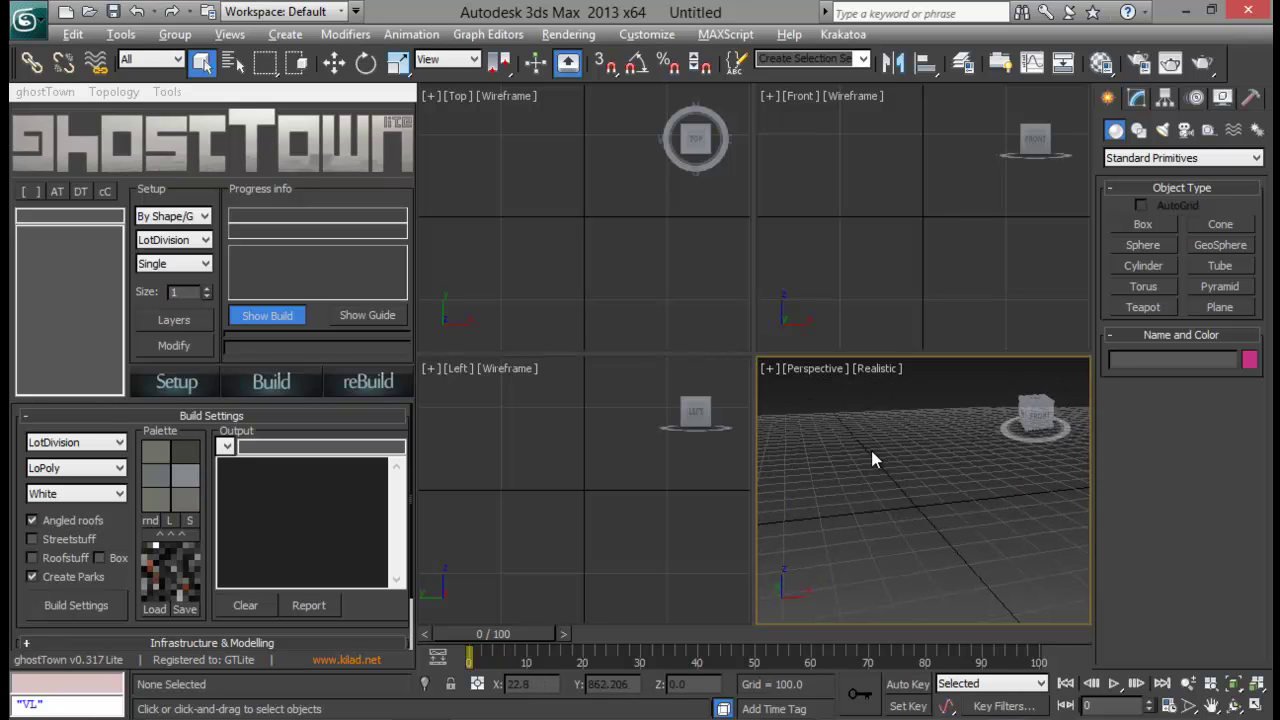
key("alt+w")
mouse_move(718, 390)
middle_mouse_down("alt")
mouse_move(731, 409)
mouse_move(843, 394)
mouse_move(860, 354)
middle_mouse_up("alt")
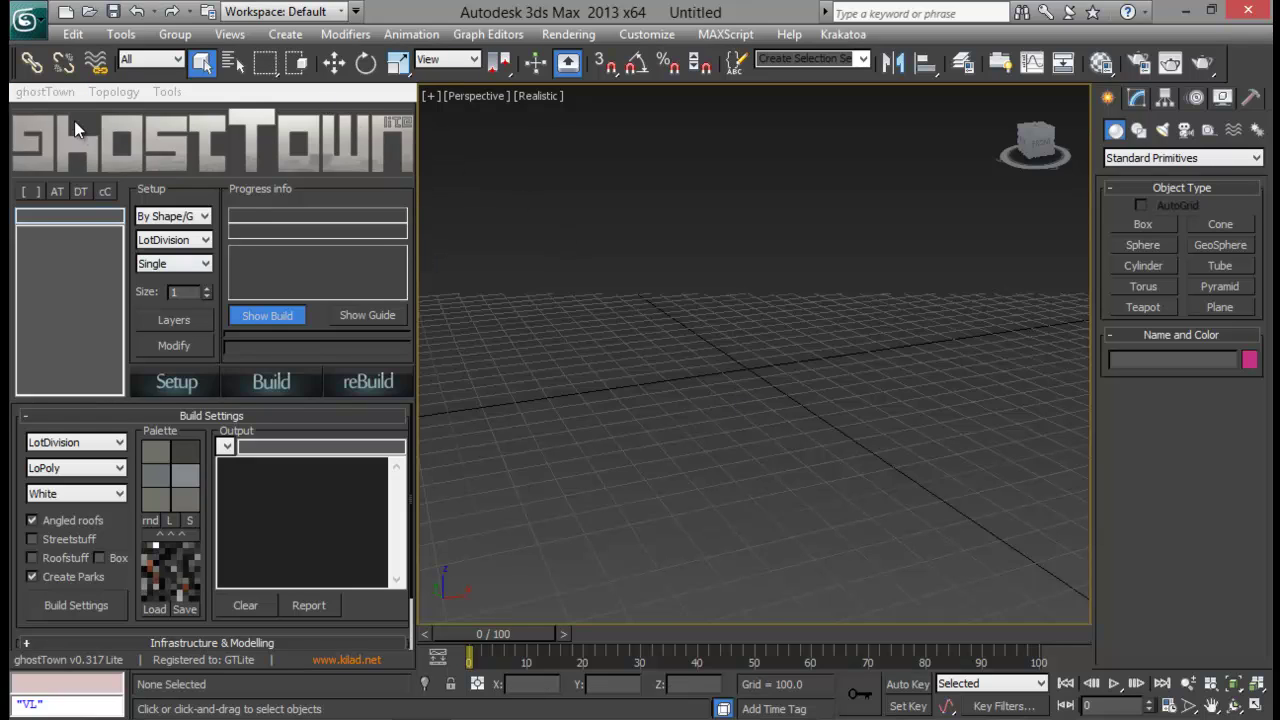
Step: Undock the ghostTown panel into a floating window, then dock it back on the left
left_click(45, 91)
left_click(52, 131)
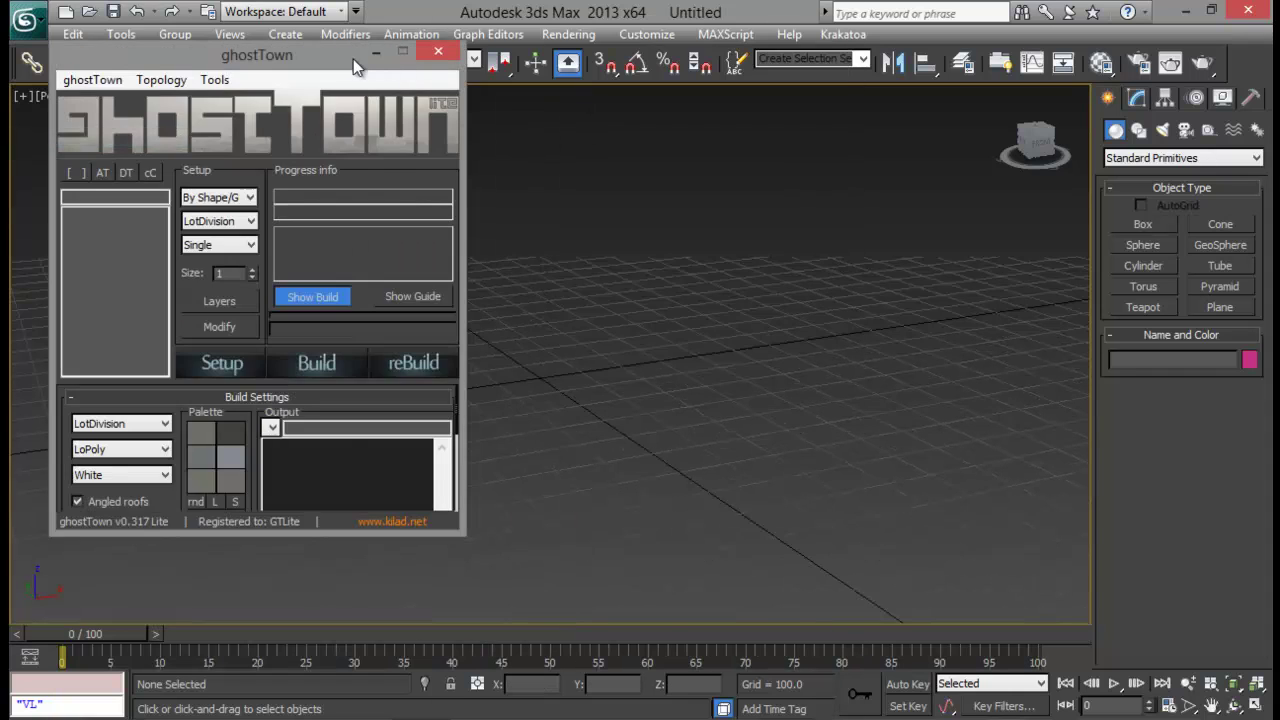
mouse_move(340, 58)
left_mouse_down()
mouse_move(548, 112)
mouse_move(411, 73)
left_mouse_up()
left_click(165, 88)
left_click(95, 135)
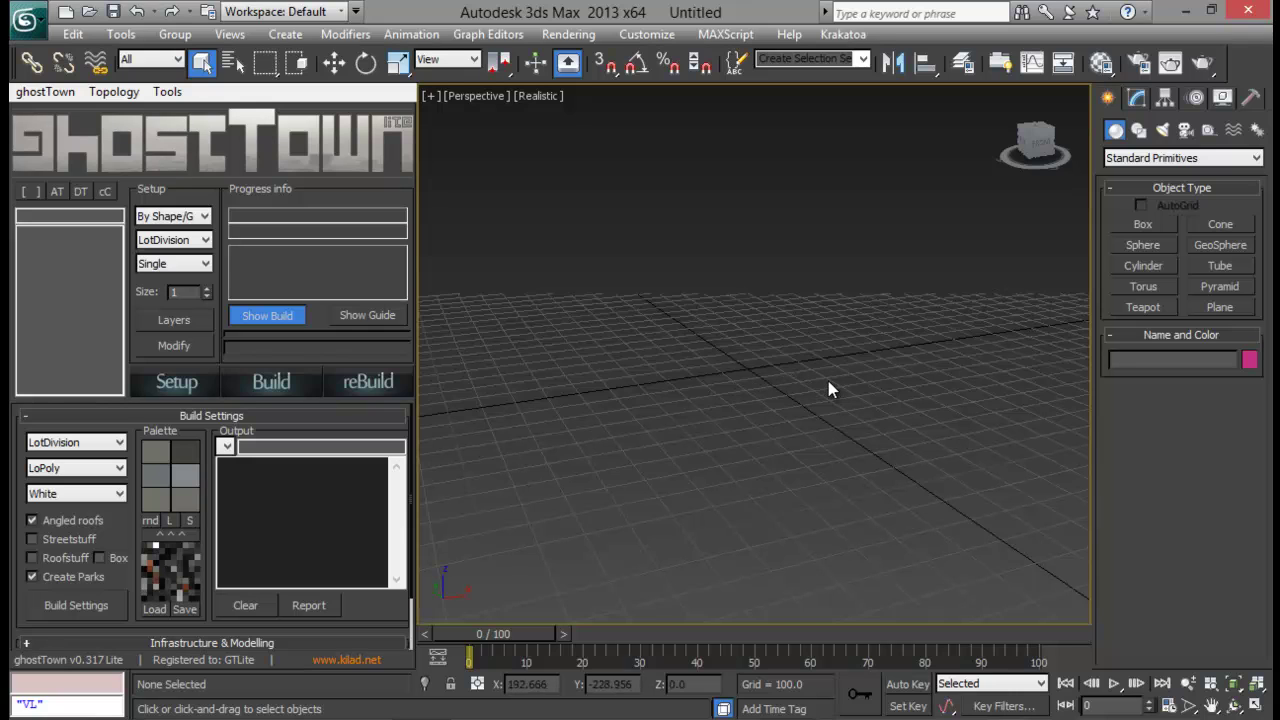
Step: Show ghostTown's guide, then zoom out and orbit to frame the red 'mini area' rectangle
left_click(340, 316)
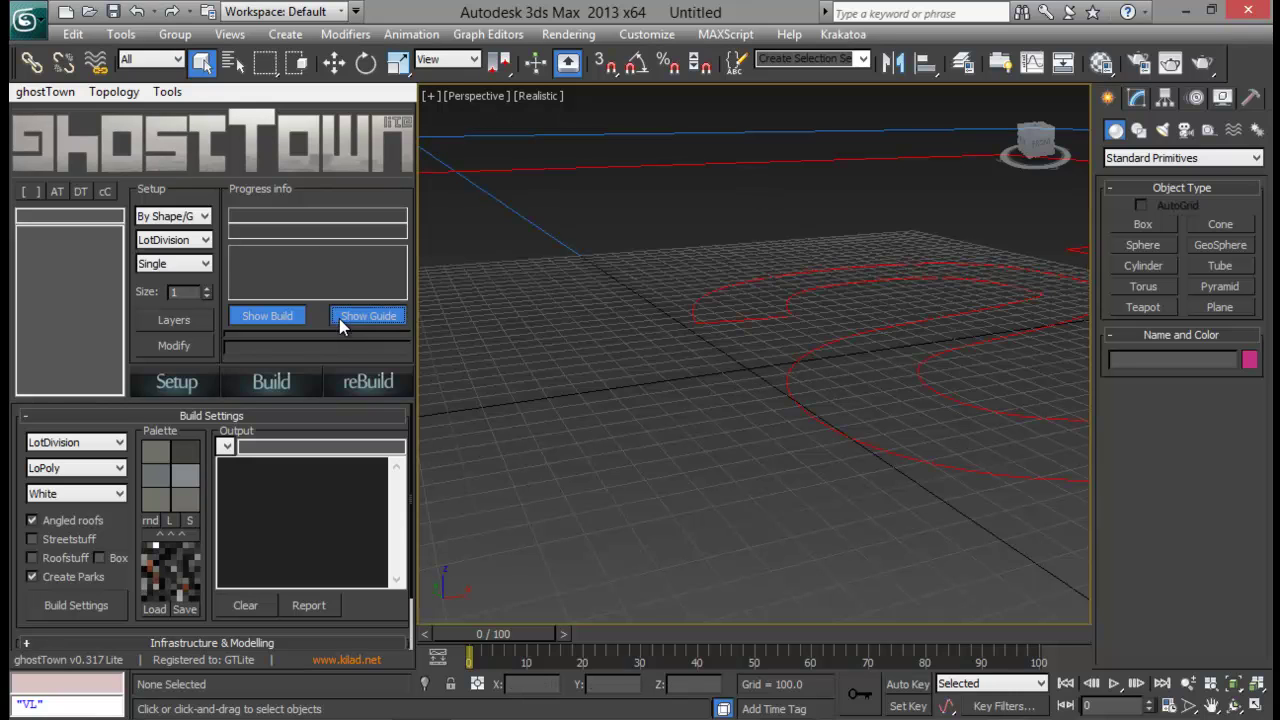
scroll(794, 341, "down", 3)
scroll(620, 430, "down", 3)
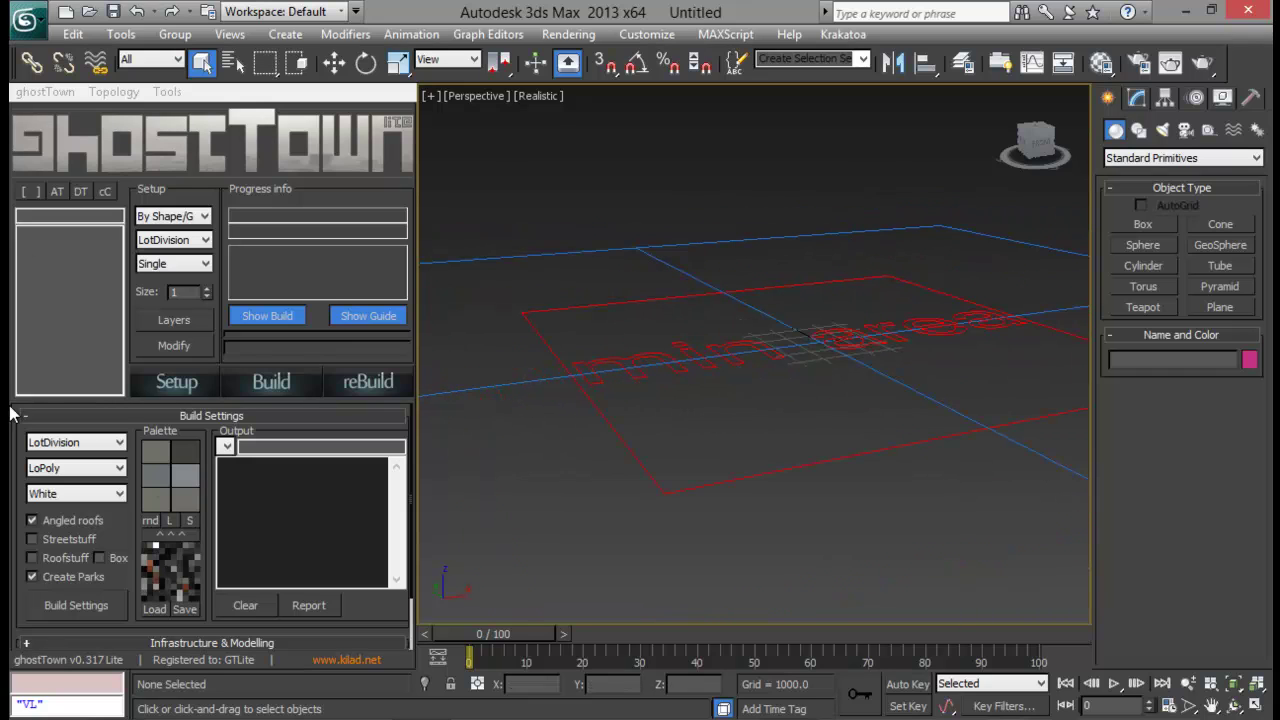
mouse_move(769, 378)
middle_mouse_down("alt")
mouse_move(729, 429)
mouse_move(646, 260)
middle_mouse_up("alt")
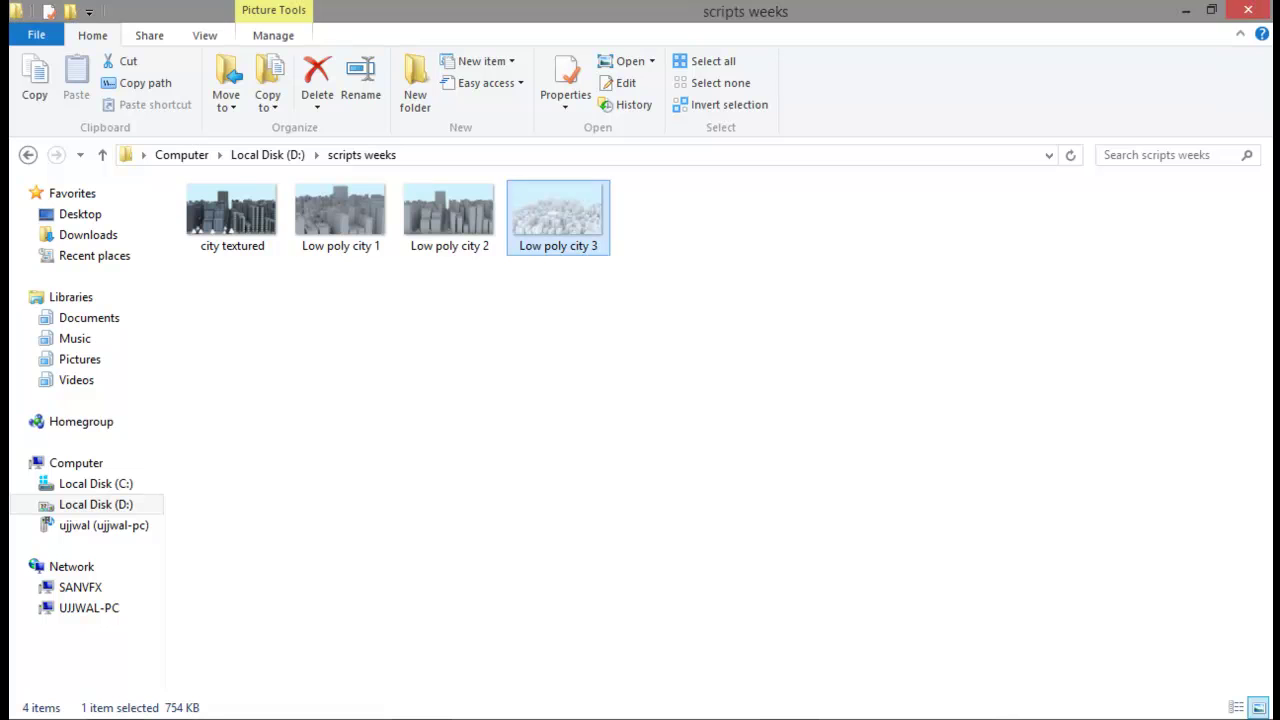
Step: View Low poly city 1 through Low poly city 3, then close Photo Viewer and return to 3ds Max
double_click(345, 225)
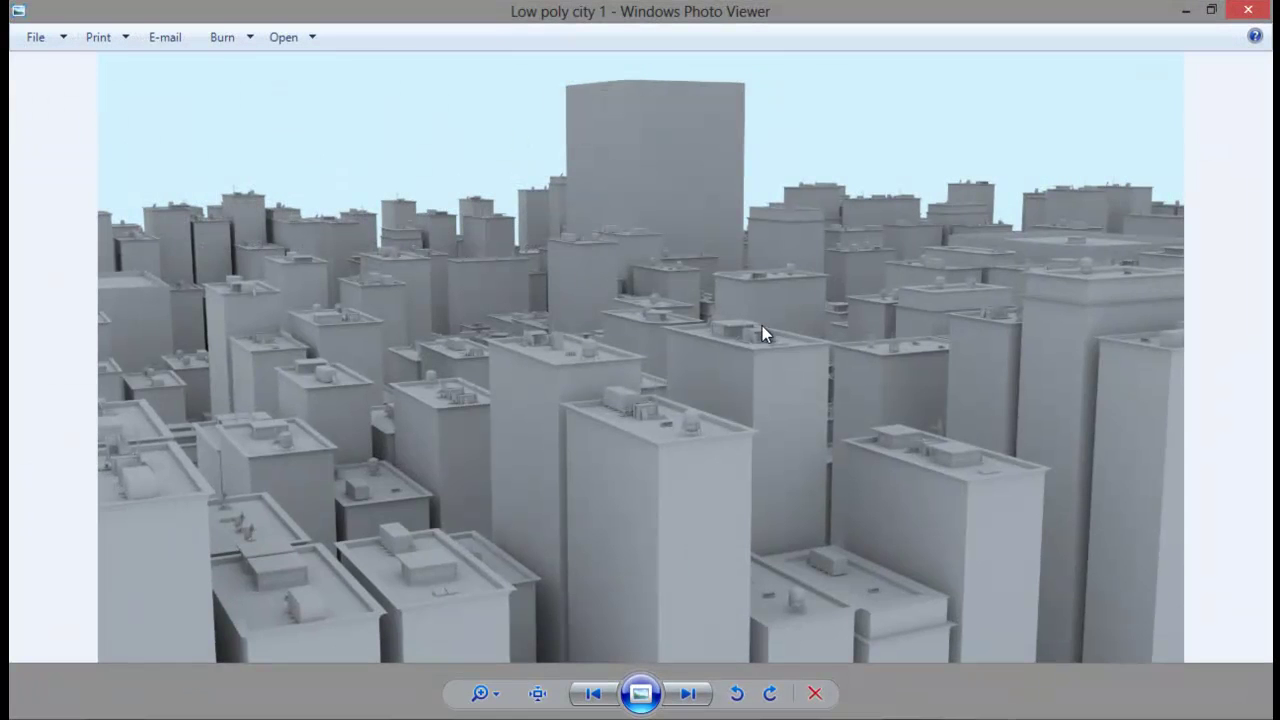
key("Right")
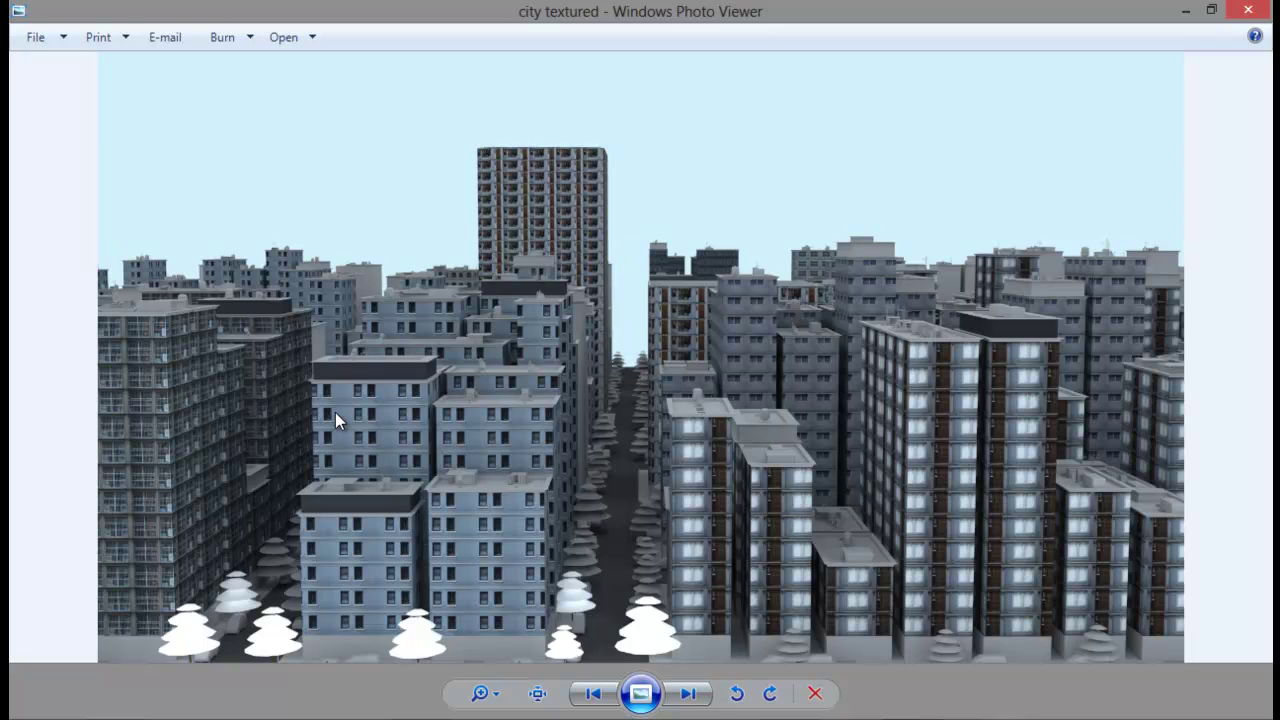
key("Right")
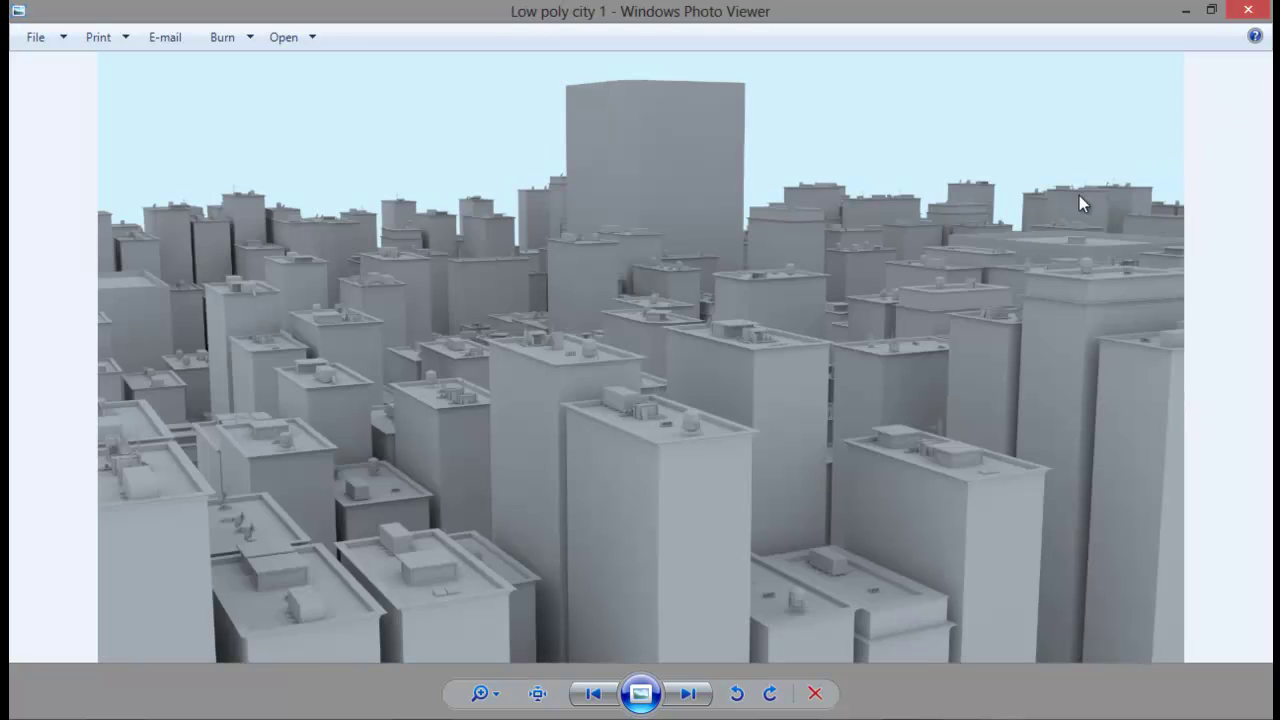
key("Right")
key("Right")
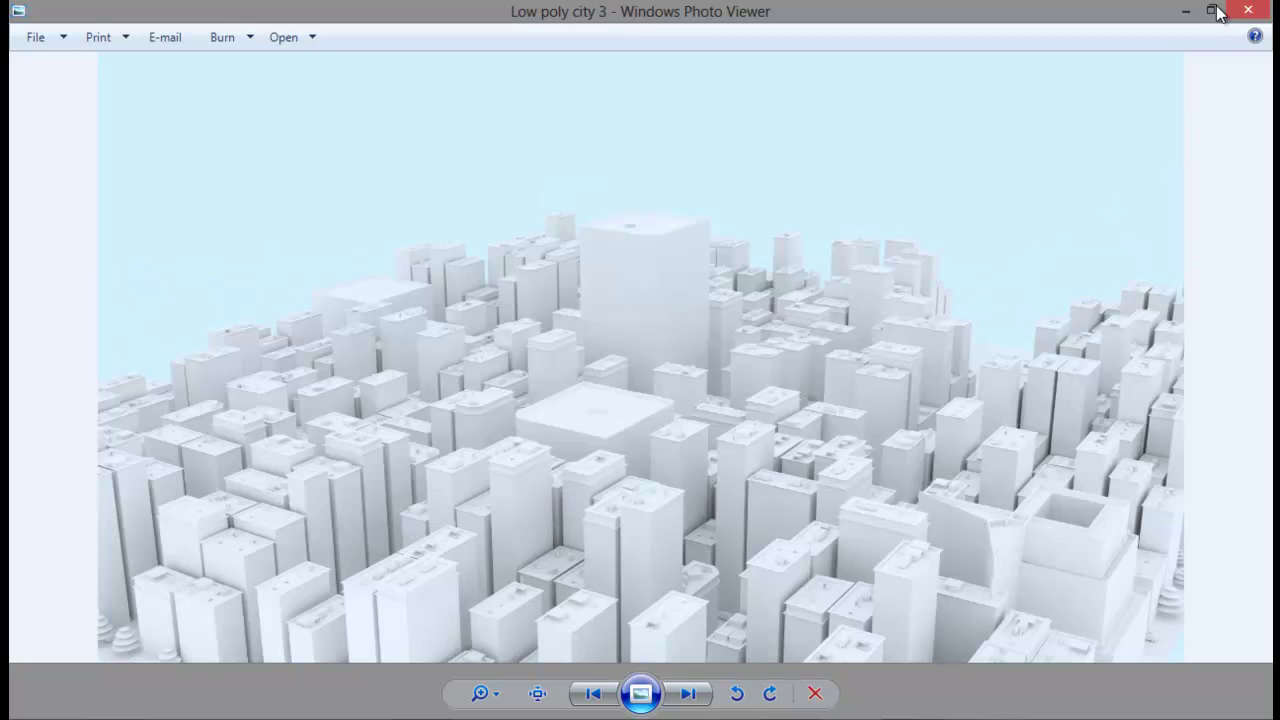
left_click(1185, 9)
left_click(444, 712)
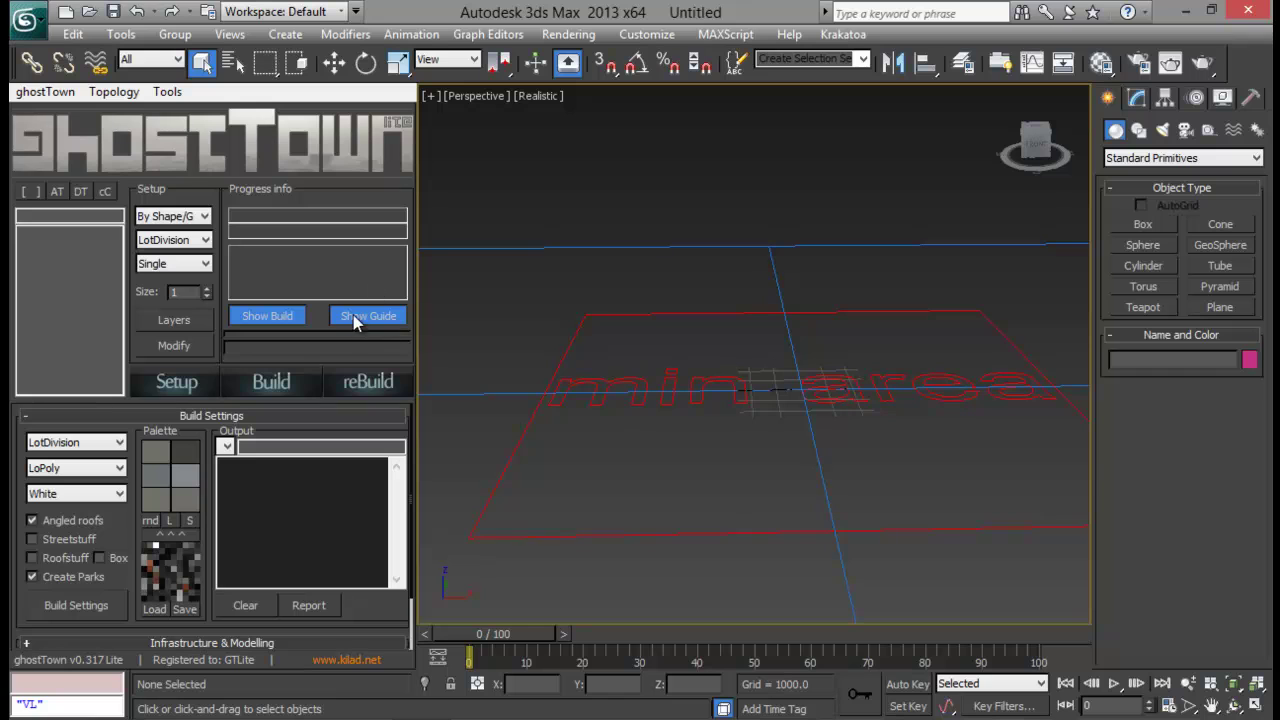
Step: Zoom and orbit the Perspective view to a near top-down angle over the lot
scroll(546, 346, "down", 5)
scroll(594, 380, "down", 3)
mouse_move(594, 380)
middle_mouse_down("alt")
mouse_move(720, 406)
mouse_move(713, 380)
mouse_move(657, 480)
middle_mouse_up("alt")
scroll(723, 451, "down", 3)
middle_click_drag(723, 451, 751, 450, "alt")
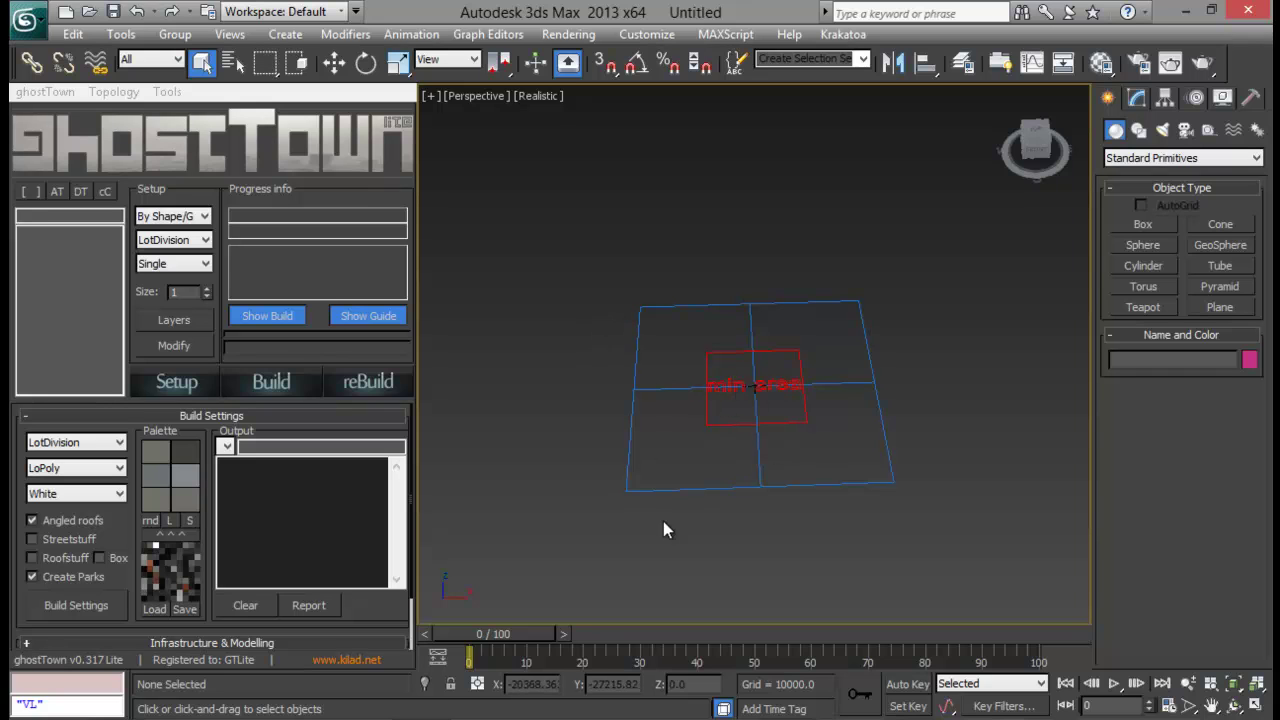
scroll(690, 350, "up", 2)
scroll(797, 363, "up", 2)
scroll(820, 345, "up", 2)
scroll(837, 331, "up", 2)
middle_click_drag(775, 303, 799, 302, "alt")
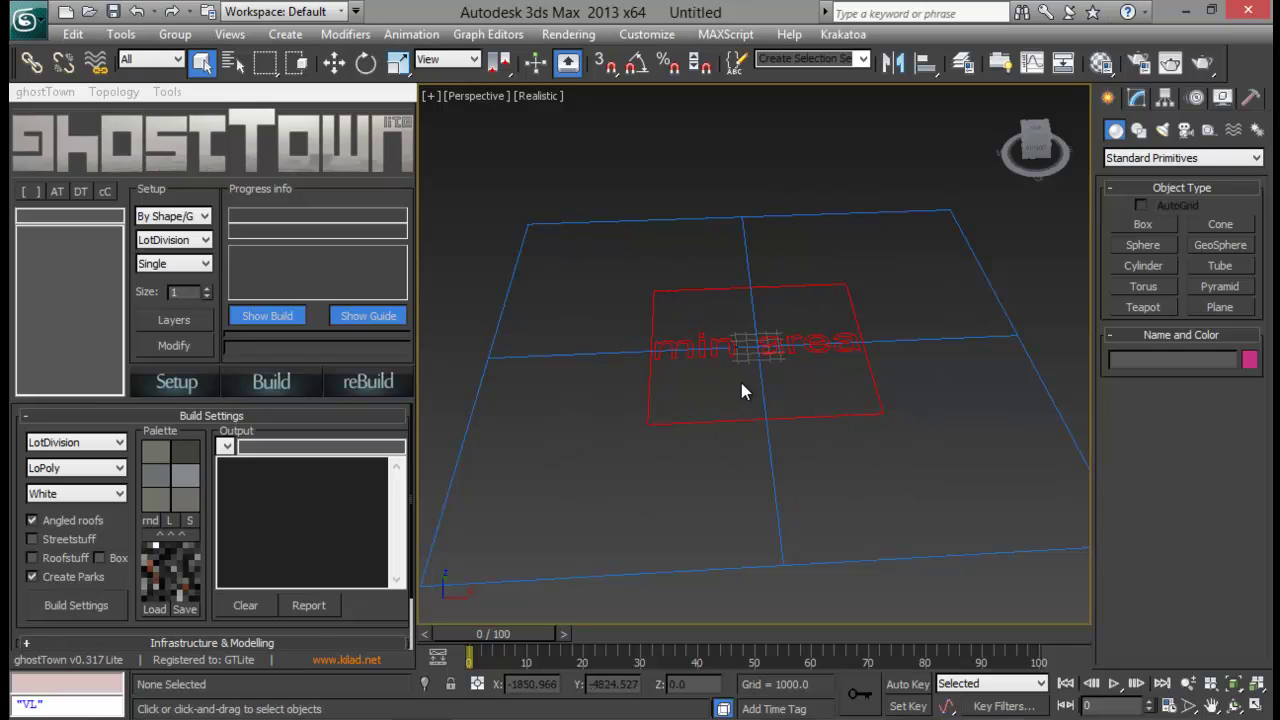
Step: Draw a Rectangle spline enclosing the red minimum-area outline
left_click(1138, 130)
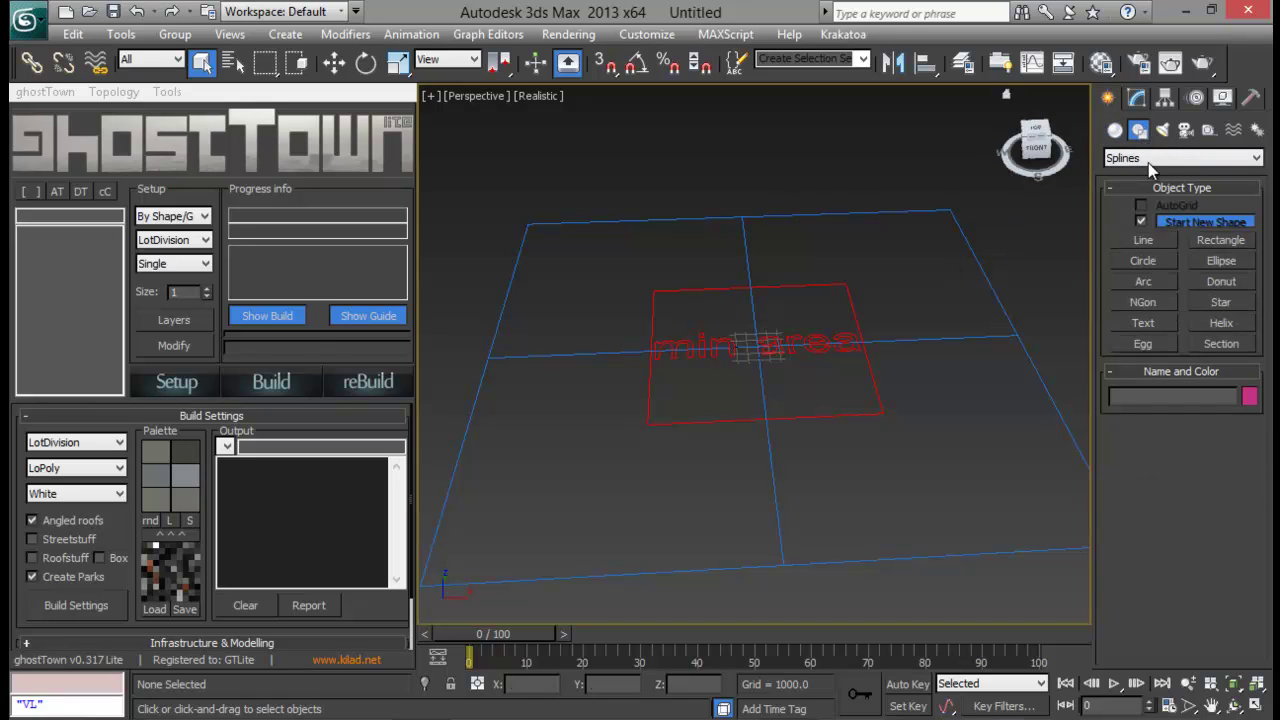
left_click(1205, 238)
mouse_move(576, 248)
left_mouse_down()
mouse_move(890, 495)
mouse_move(1040, 478)
left_mouse_up()
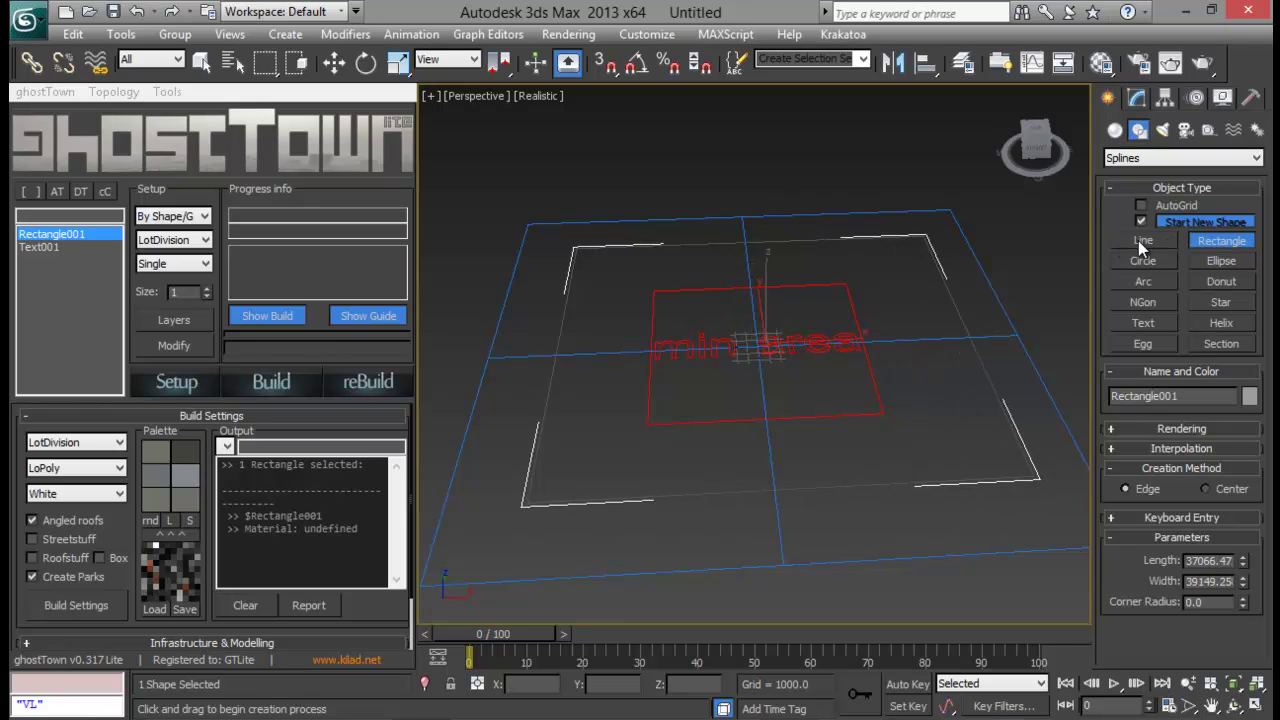
right_click(771, 323)
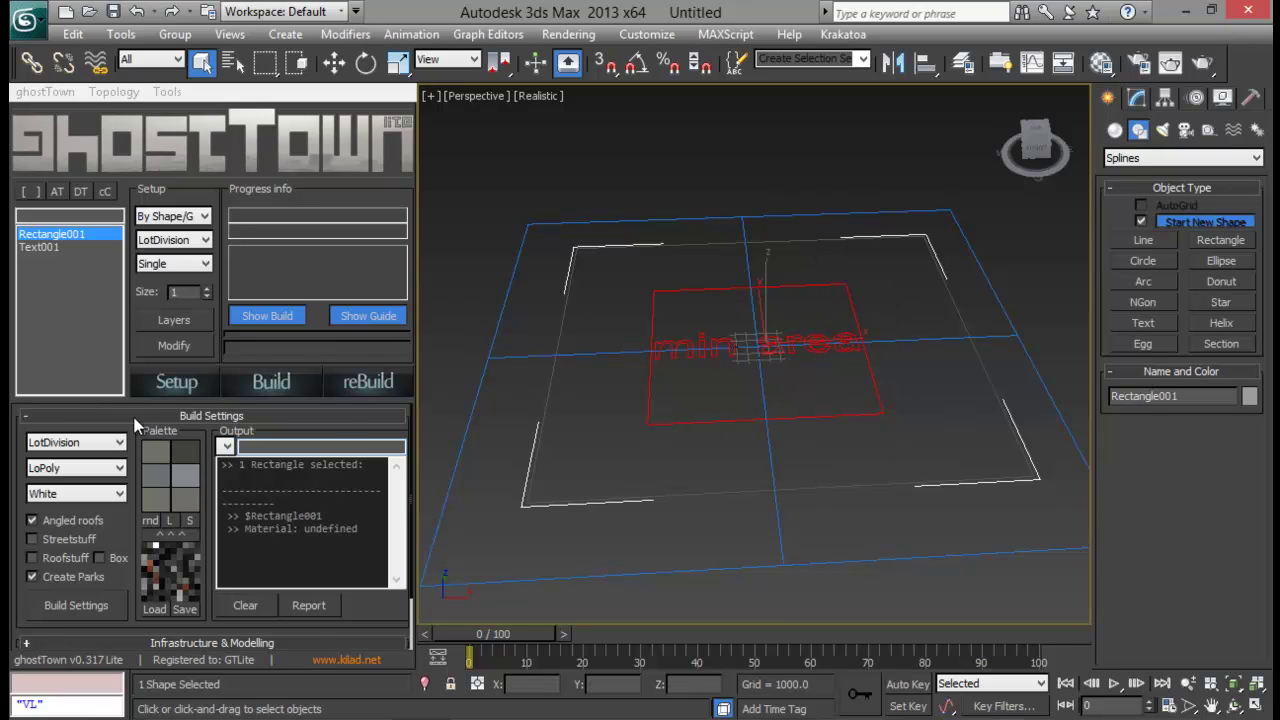
Step: Run ghostTown Setup and Build on the rectangle, accepting the switch to metric units
left_click(169, 383)
mouse_move(760, 420)
middle_mouse_down("alt")
mouse_move(795, 318)
mouse_move(731, 338)
middle_mouse_up("alt")
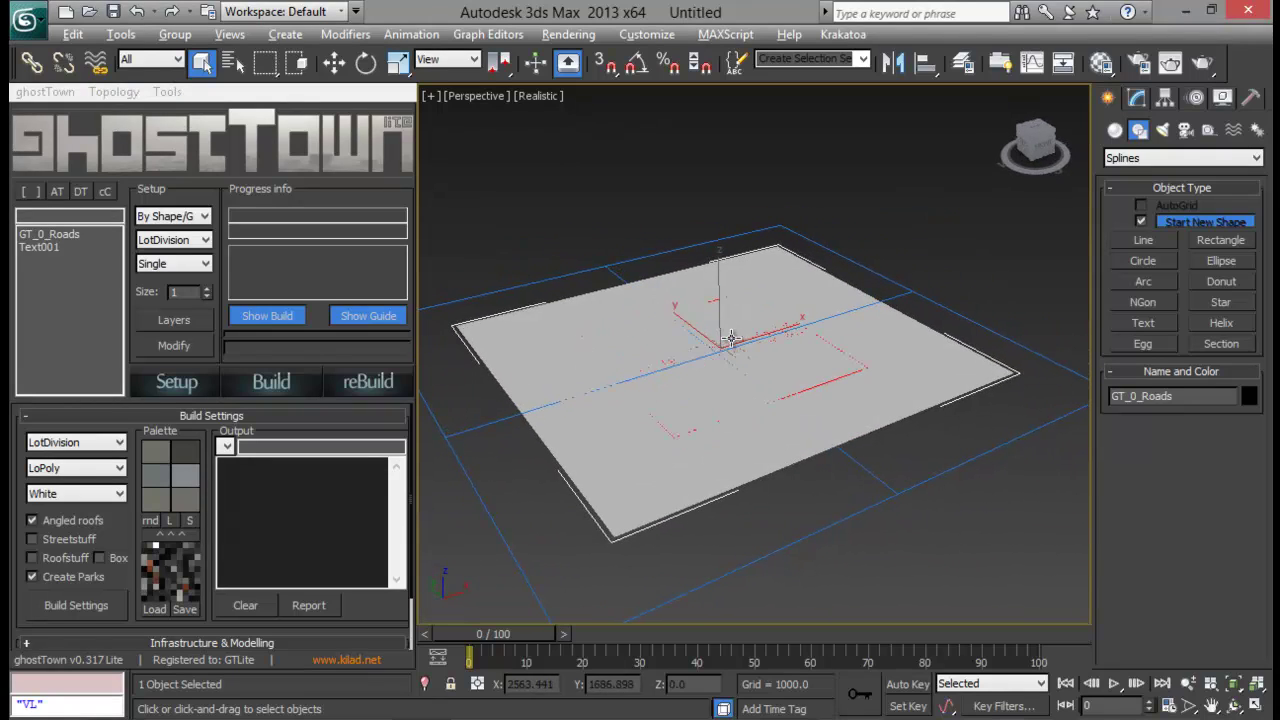
left_click(272, 383)
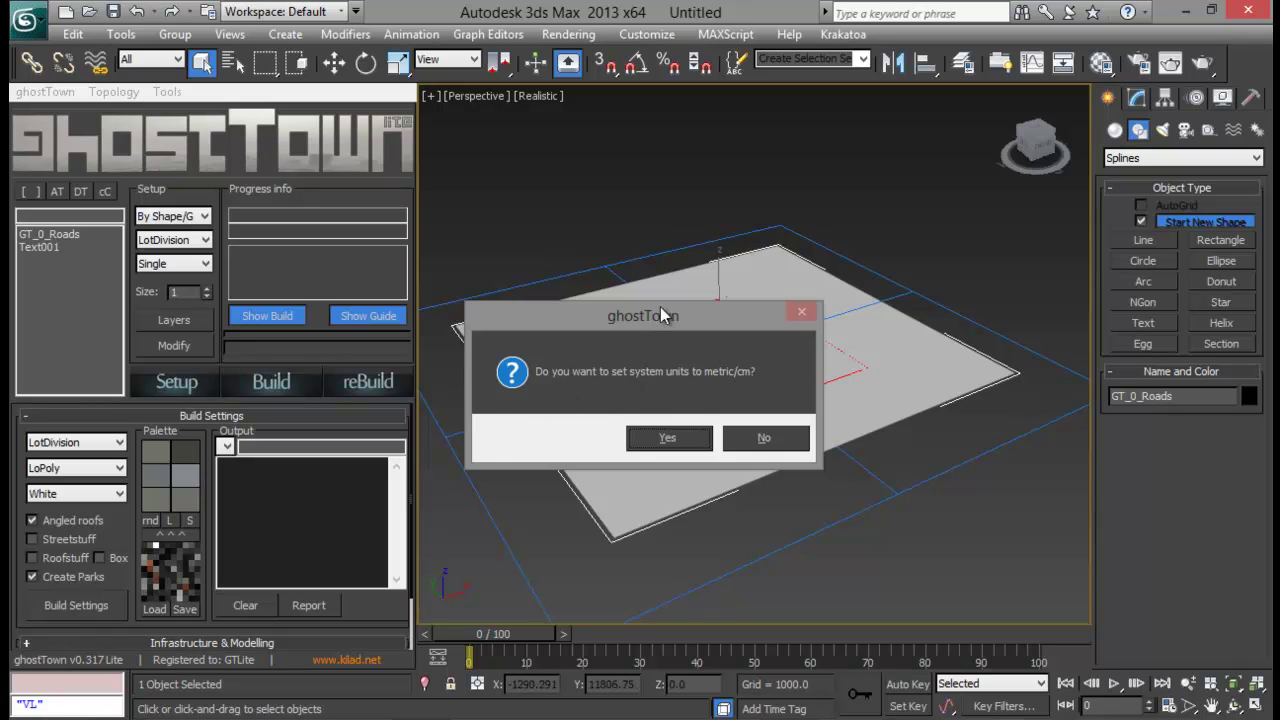
left_click_drag(640, 316, 702, 286)
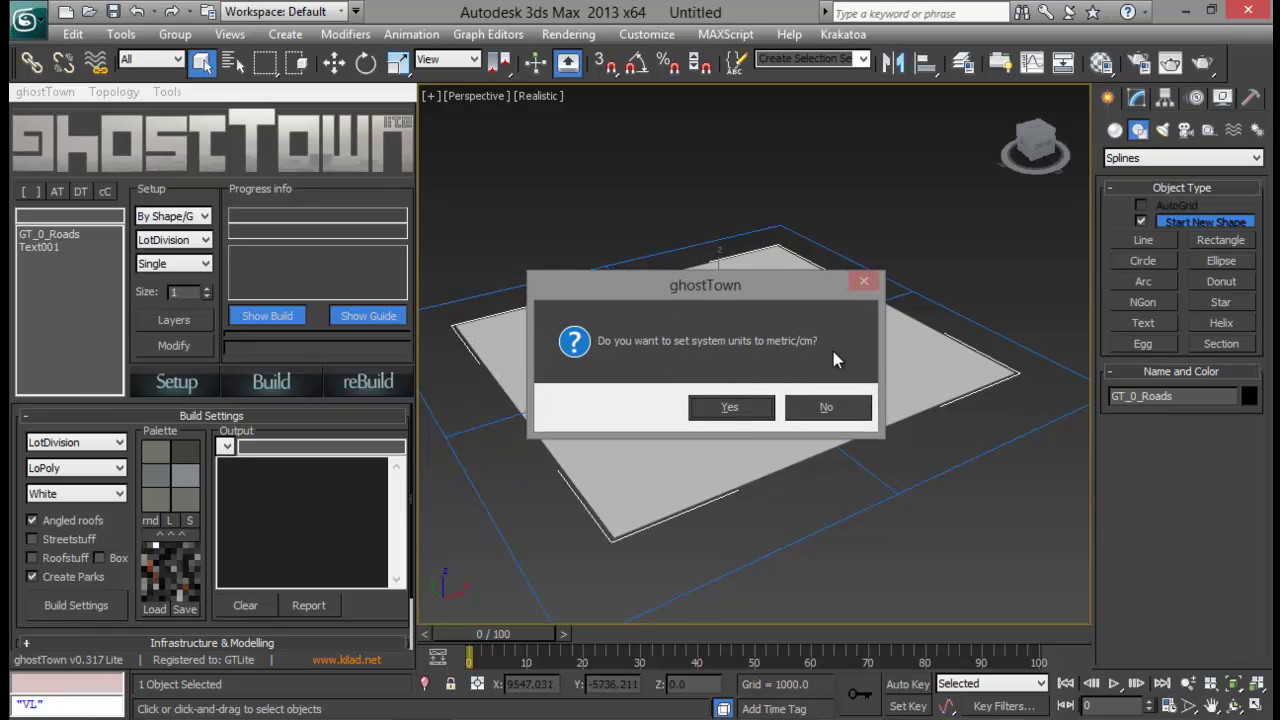
left_click(730, 407)
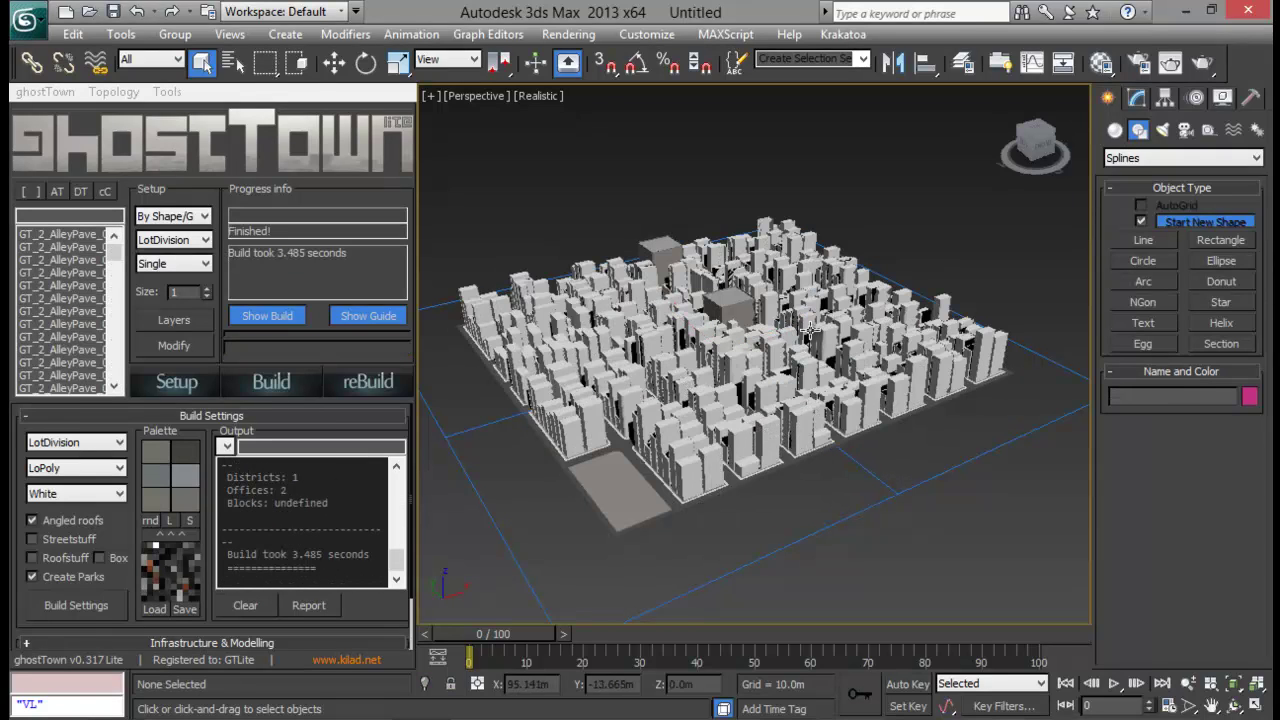
Step: Orbit and zoom around the generated city to look along a street
middle_click_drag(815, 325, 625, 316, "alt")
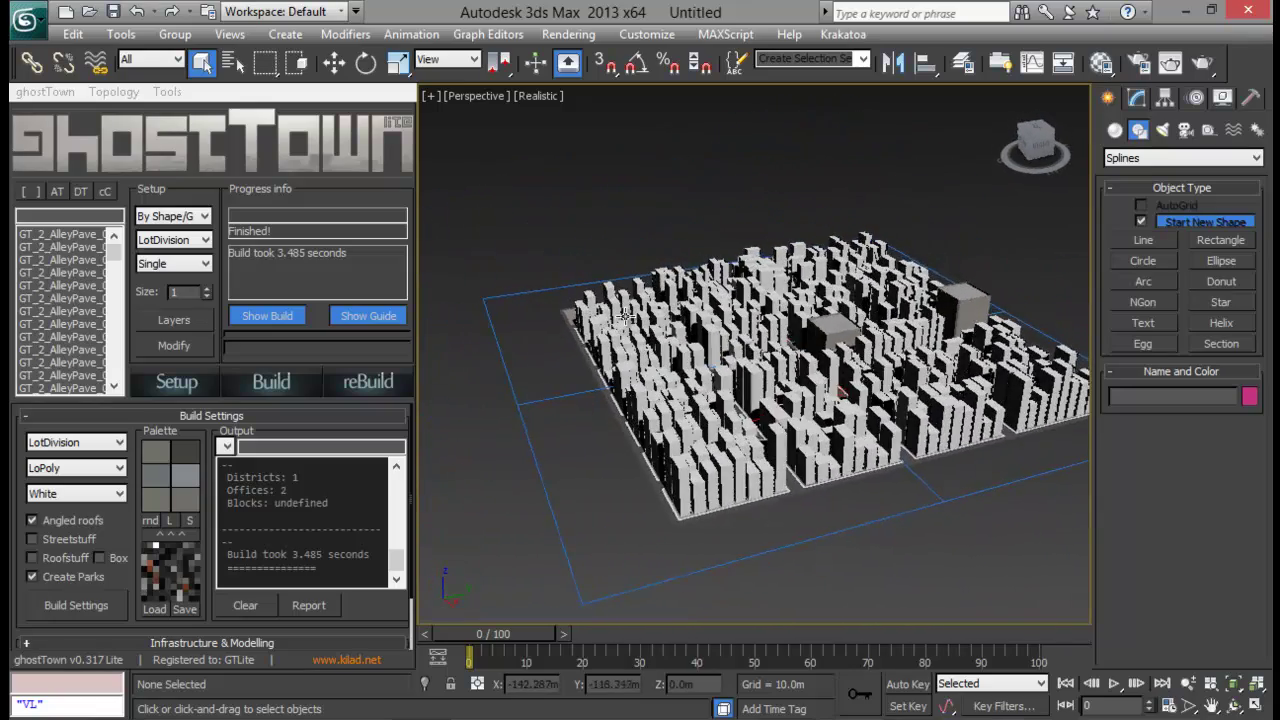
scroll(800, 311, "up", 3)
scroll(800, 311, "up", 3)
scroll(800, 311, "up", 3)
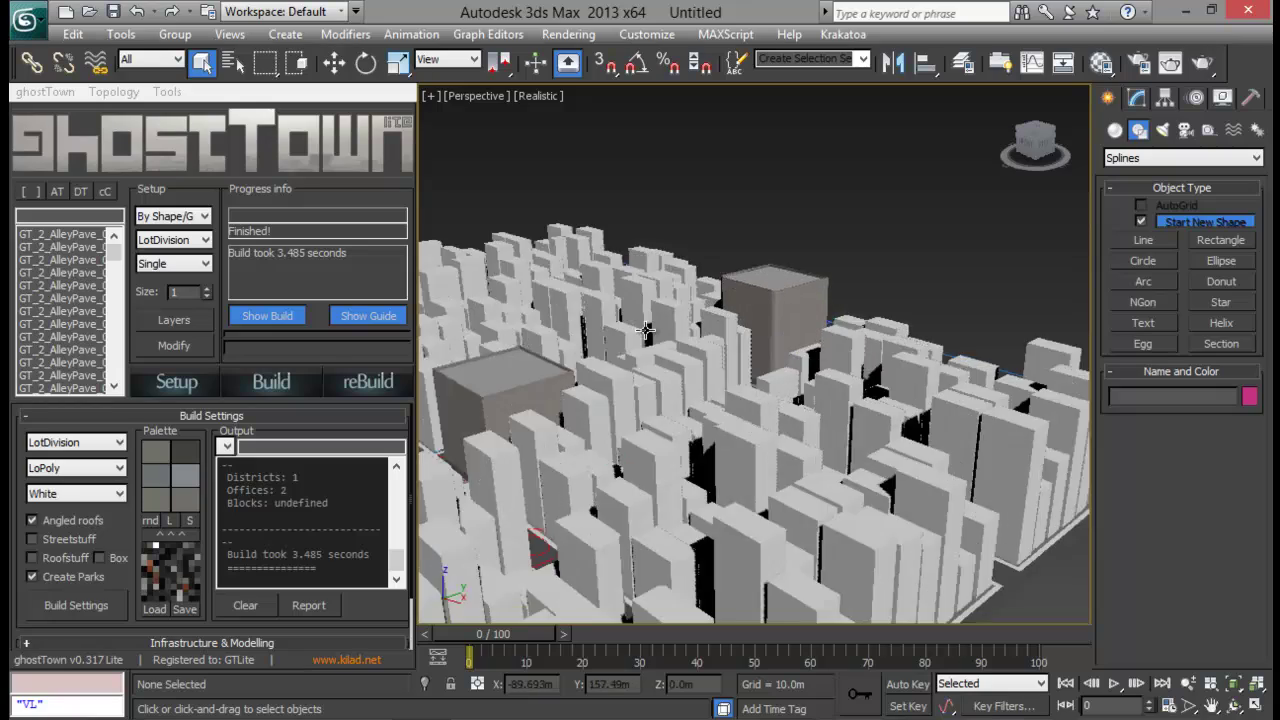
middle_click_drag(800, 311, 851, 260)
middle_click_drag(749, 368, 829, 381, "alt")
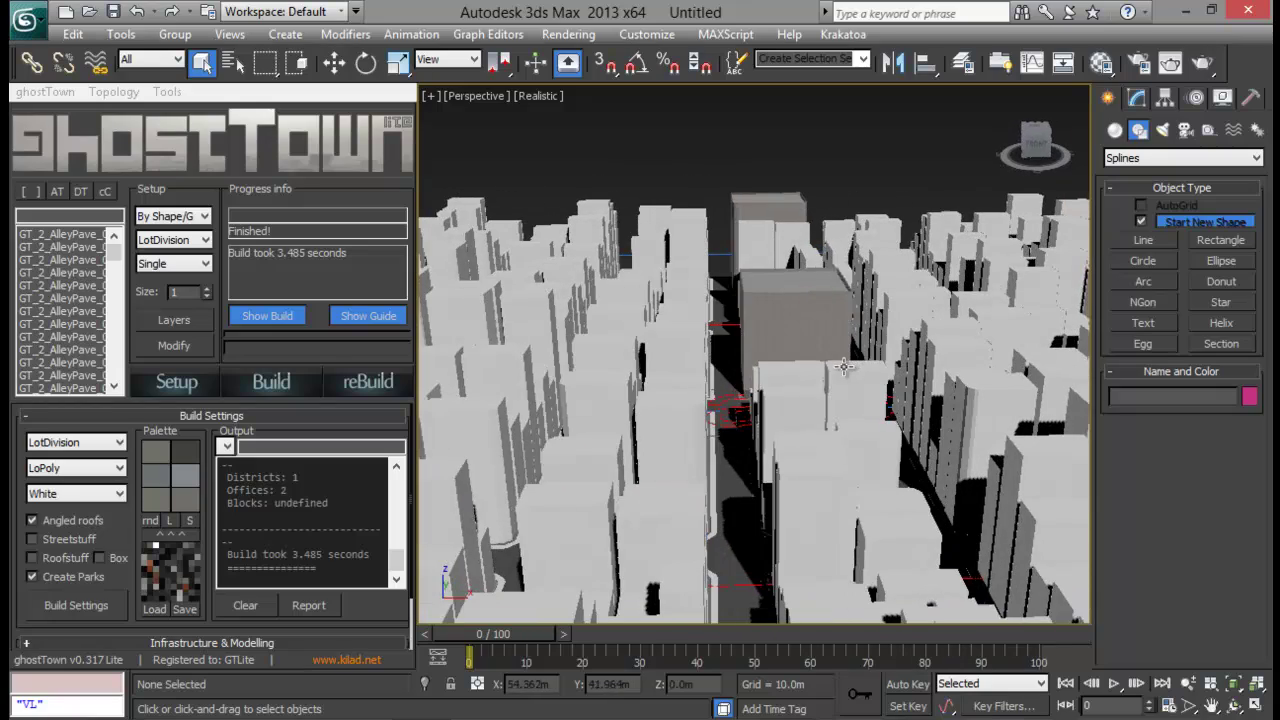
scroll(829, 381, "down", 3)
scroll(829, 381, "down", 1)
Step: Select the office roofs object, inspect the city from new angles, then clear the selection
left_click(806, 303)
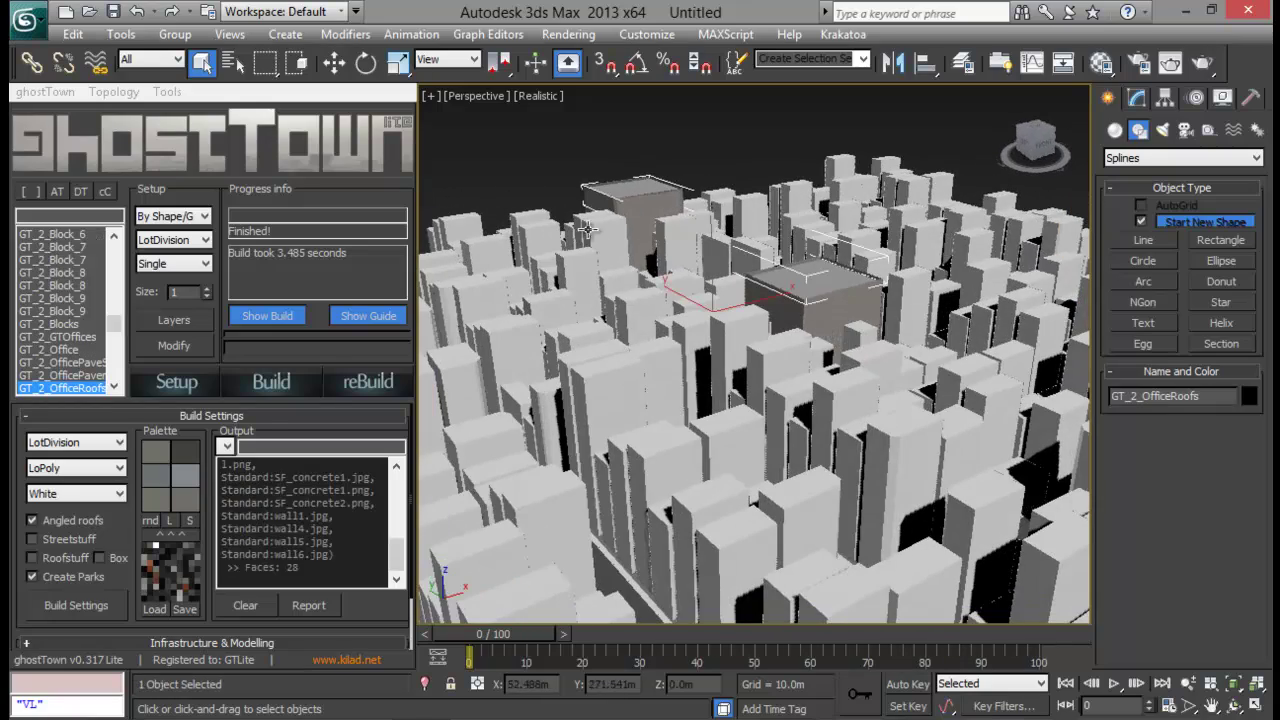
mouse_move(806, 303)
middle_mouse_down("alt")
mouse_move(718, 382)
mouse_move(700, 360)
mouse_move(790, 415)
mouse_move(800, 315)
middle_mouse_up("alt")
scroll(712, 368, "down", 2)
scroll(840, 343, "down", 4)
scroll(790, 415, "down", 2)
scroll(790, 415, "down", 1)
key("ctrl+d")
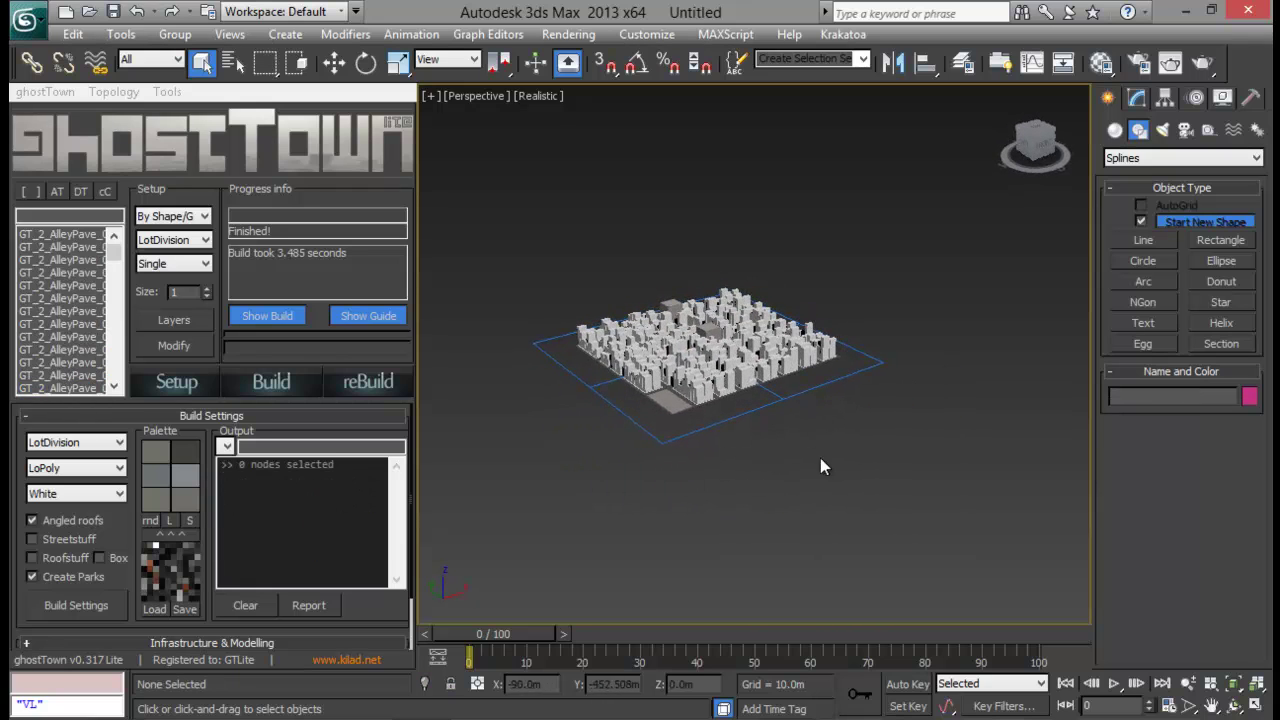
scroll(663, 474, "up", 1)
scroll(674, 474, "up", 2)
scroll(700, 480, "up", 2)
scroll(770, 511, "up", 3)
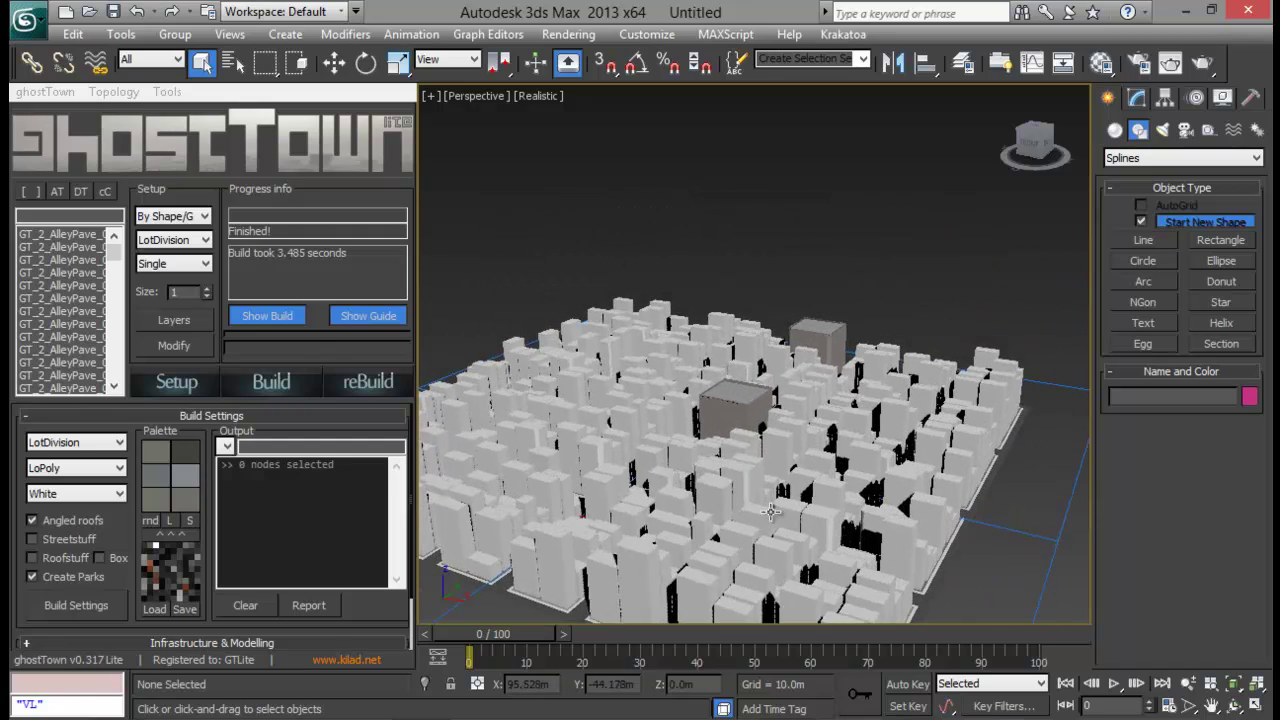
scroll(770, 511, "down", 3)
mouse_move(770, 511)
middle_mouse_down("alt")
mouse_move(880, 340)
mouse_move(868, 318)
middle_mouse_up("alt")
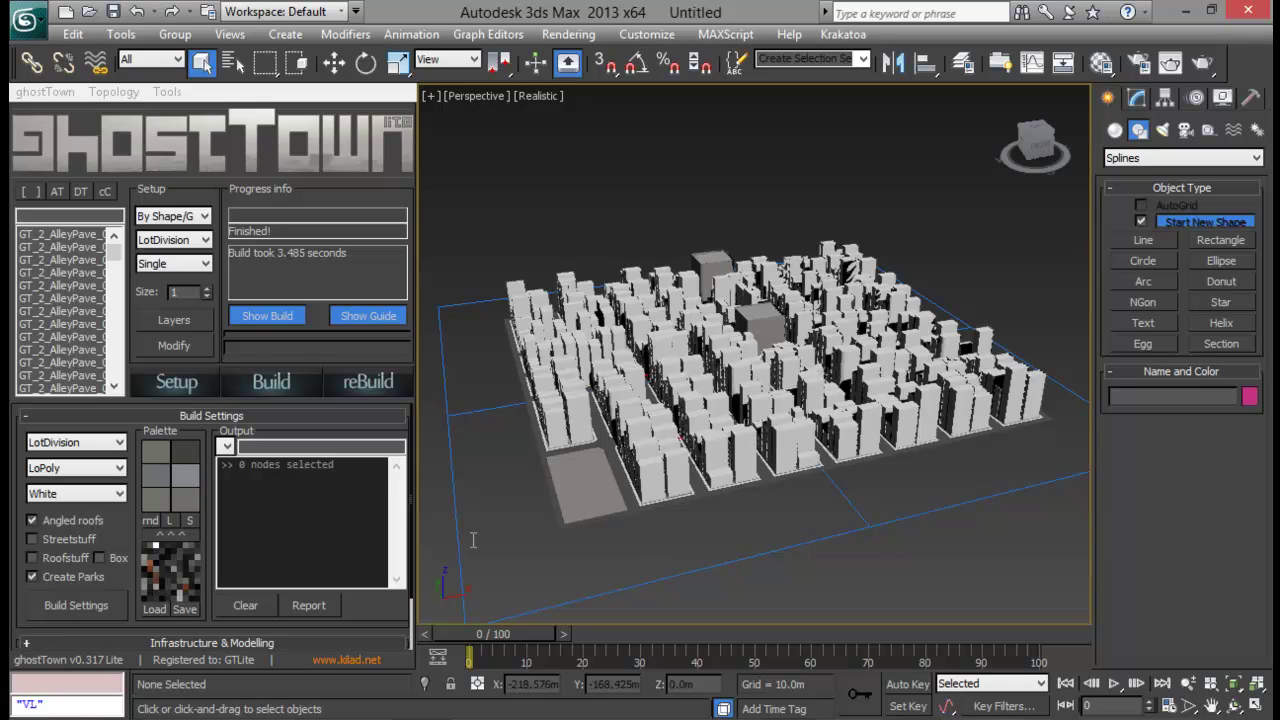
Step: Set Househeight variation to 12 in ghostTown's Build Settings panel, then close the panel
left_click(84, 606)
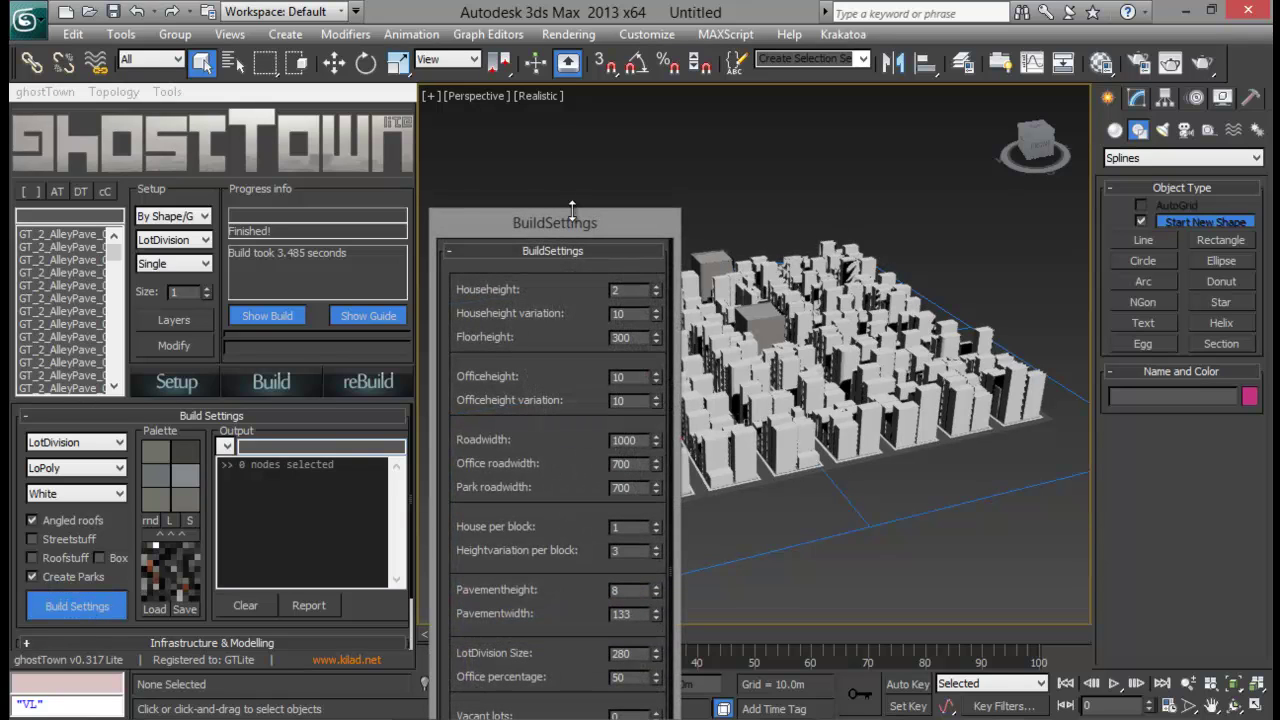
mouse_move(572, 208)
left_mouse_down()
mouse_move(586, 183)
mouse_move(549, 86)
left_mouse_up()
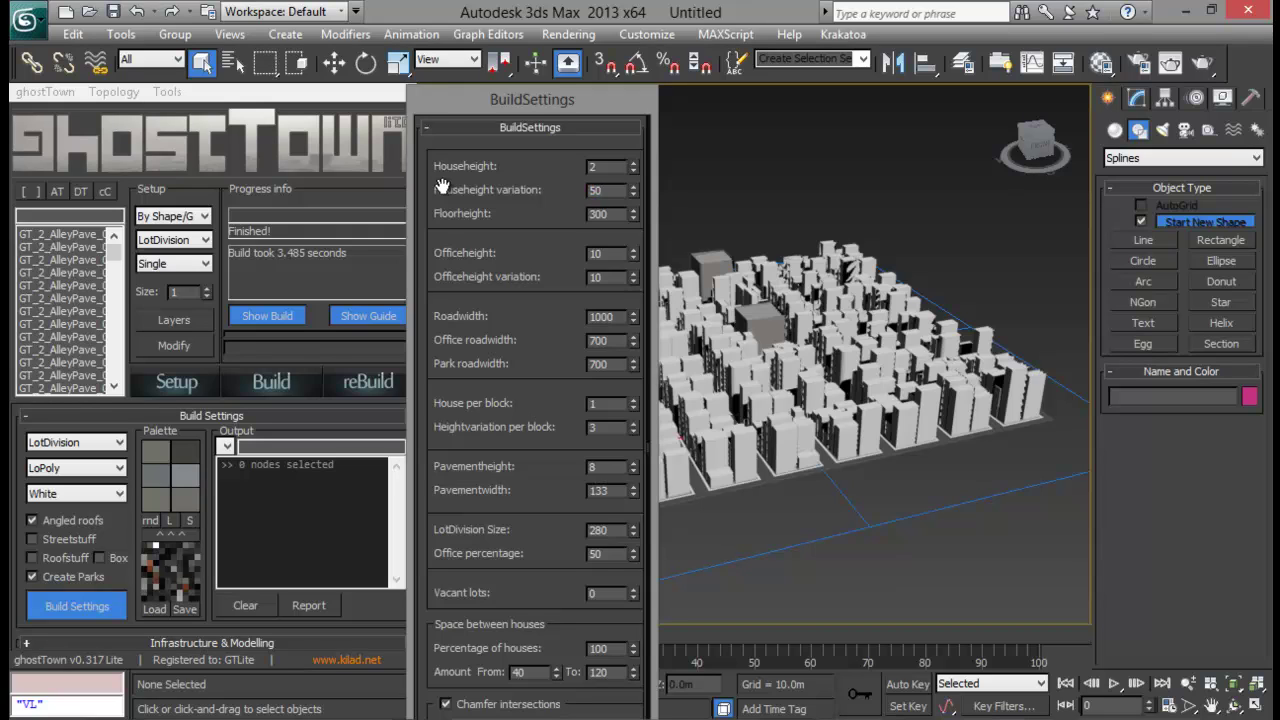
scroll(548, 340, "down", 1)
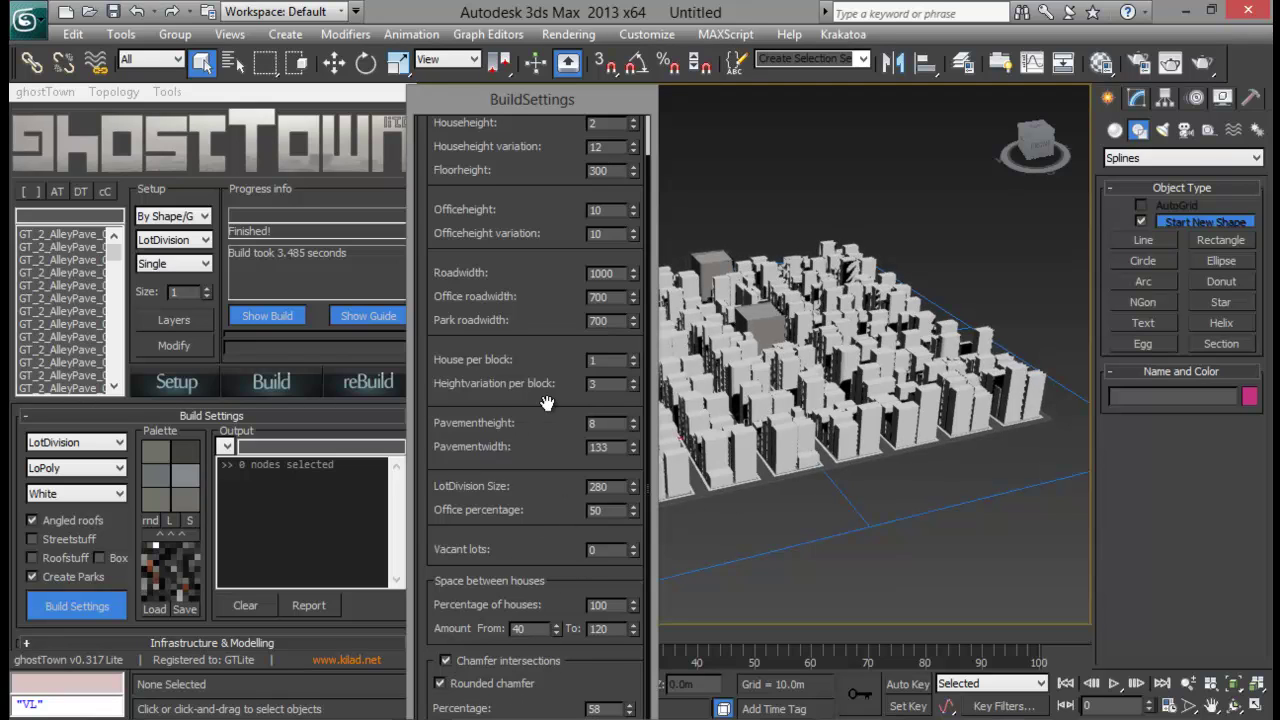
scroll(543, 414, "up", 1)
left_click_drag(585, 103, 616, 19)
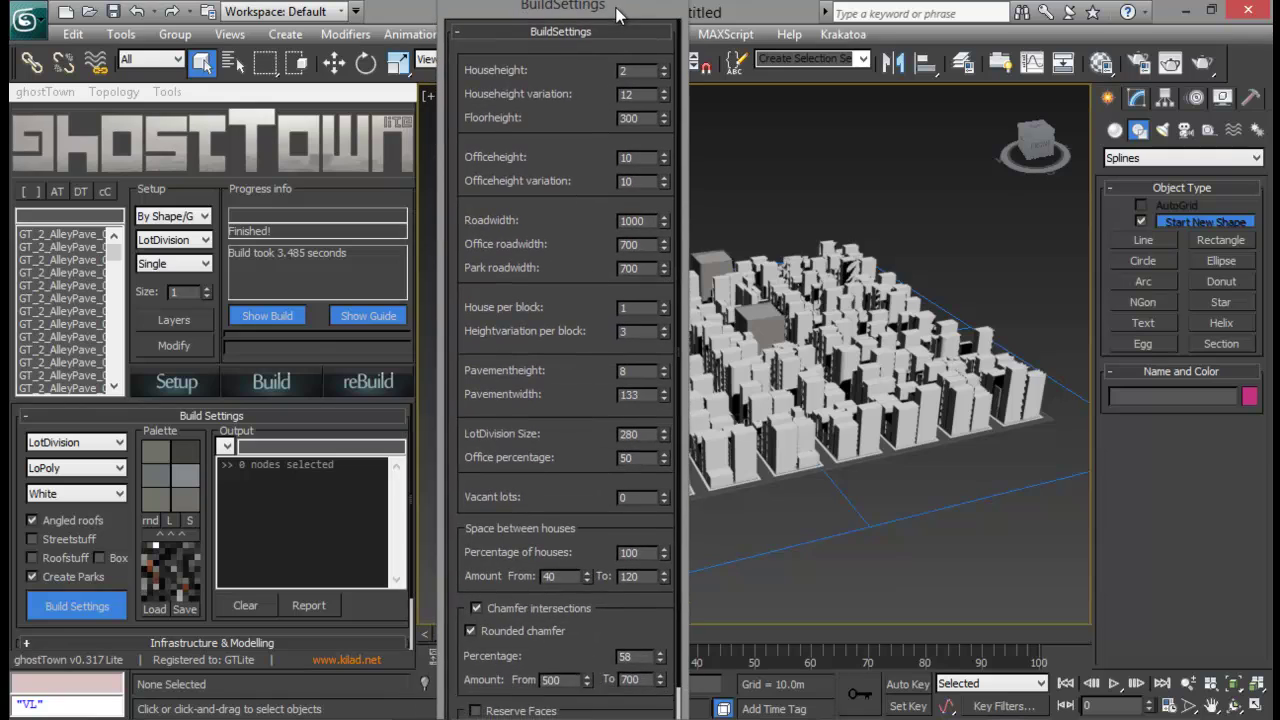
left_click(69, 607)
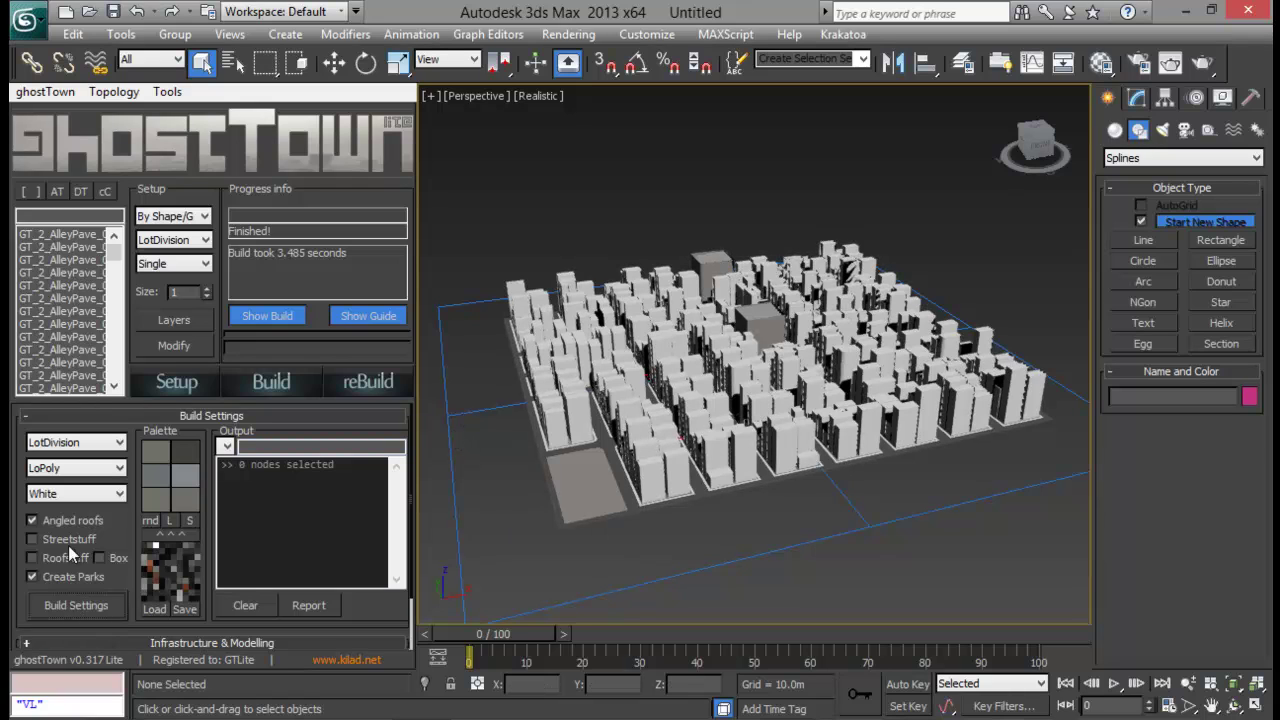
Step: Rebuild the ghostTown city with reBuild and orbit to inspect the new layout
middle_click_drag(702, 386, 790, 393, "alt")
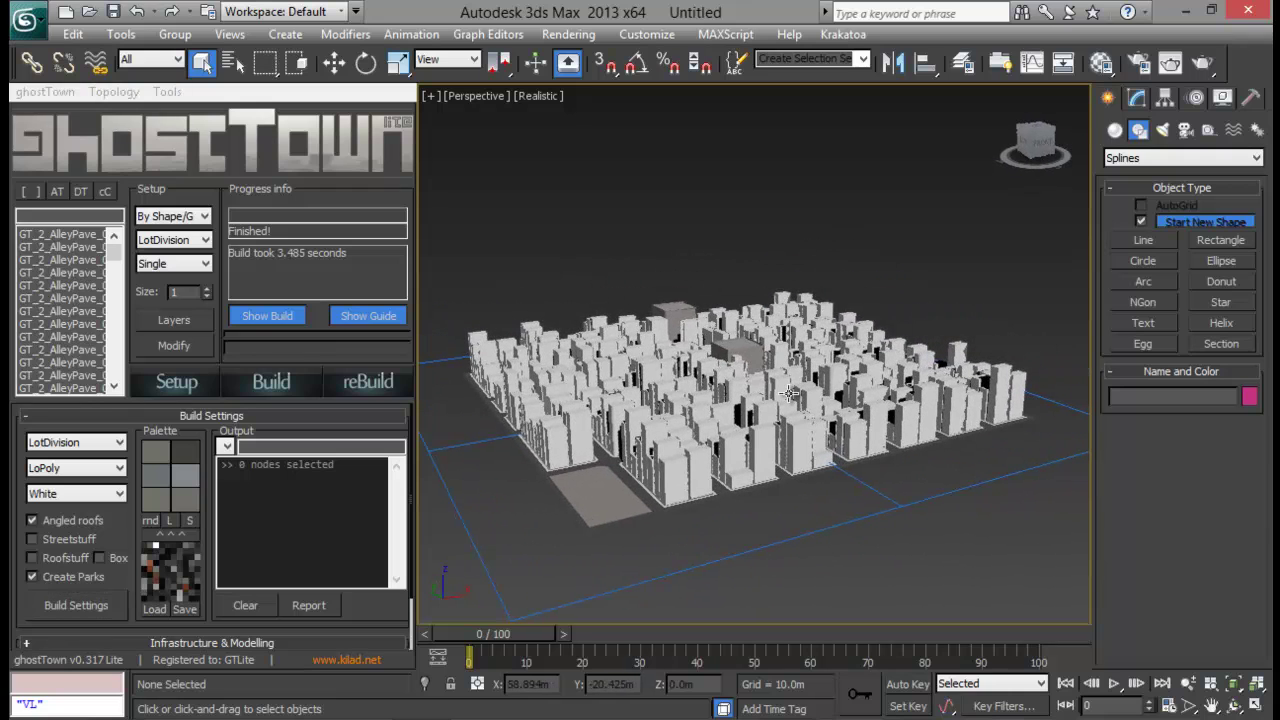
left_click(370, 383)
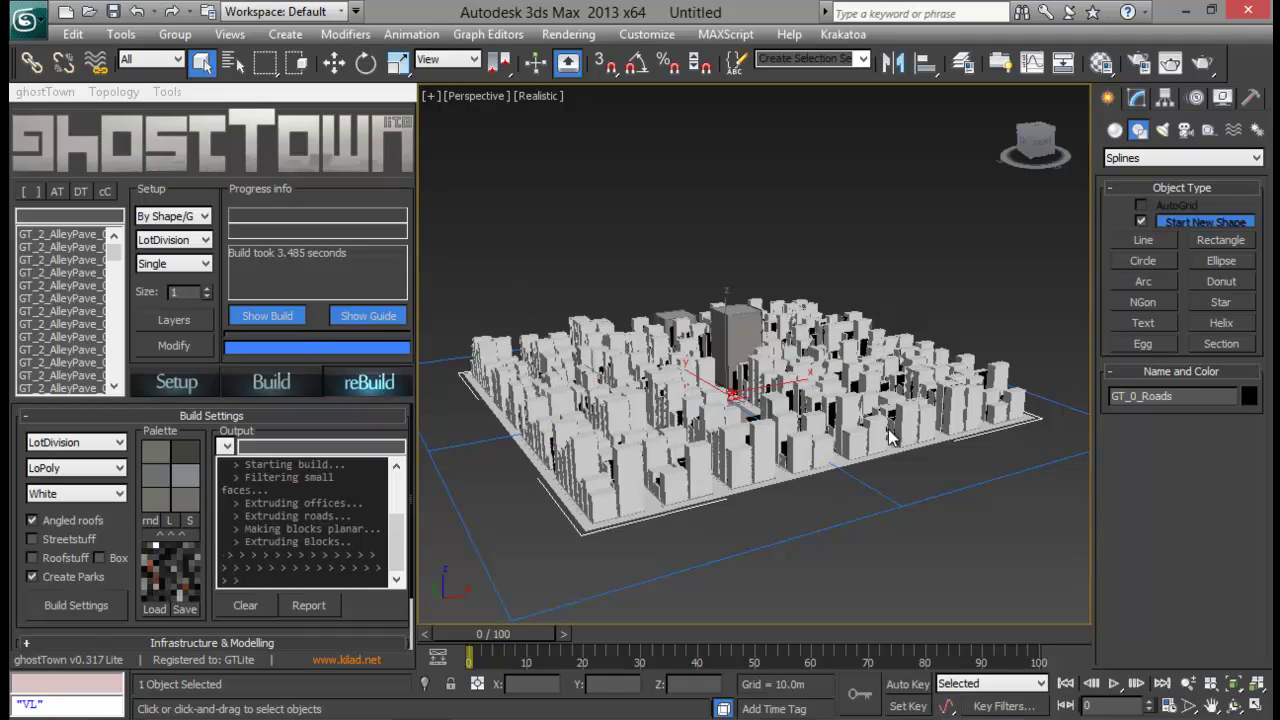
mouse_move(855, 387)
middle_mouse_down("alt")
mouse_move(680, 387)
mouse_move(829, 410)
middle_mouse_up("alt")
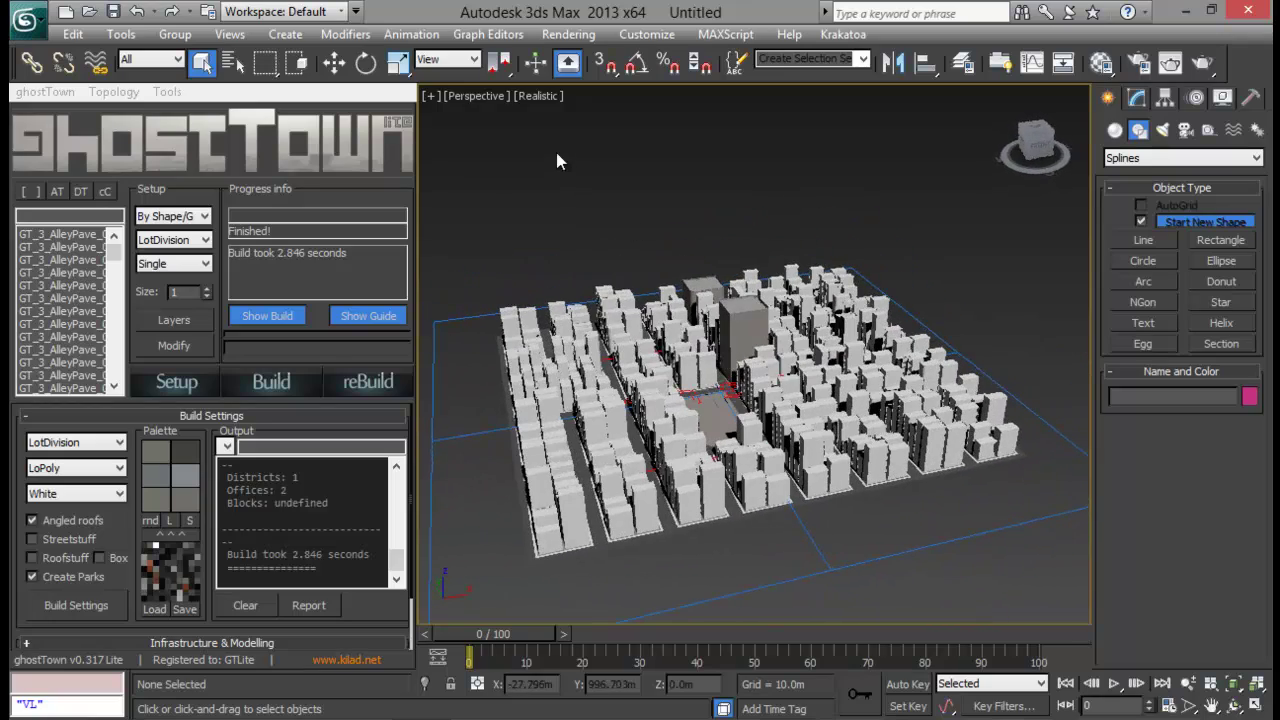
Step: Change the Perspective view from Realistic to Shaded display, then pan and zoom toward the buildings
left_click(546, 99)
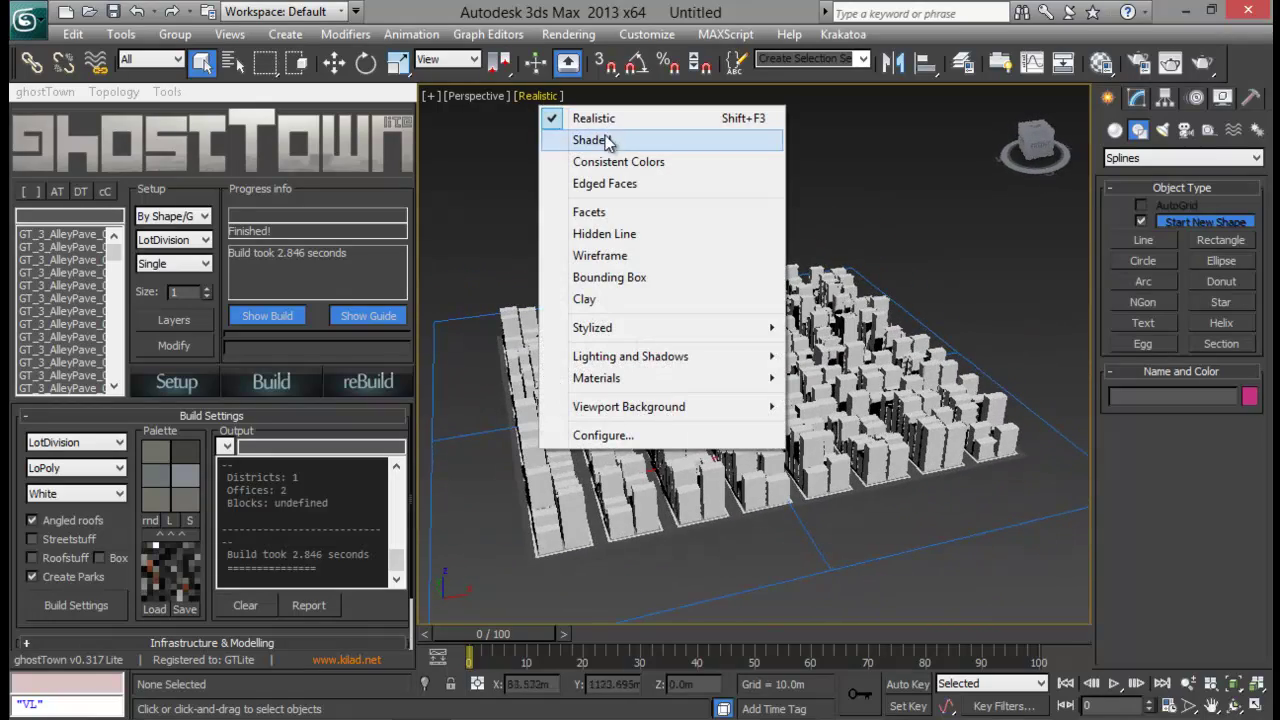
left_click(603, 141)
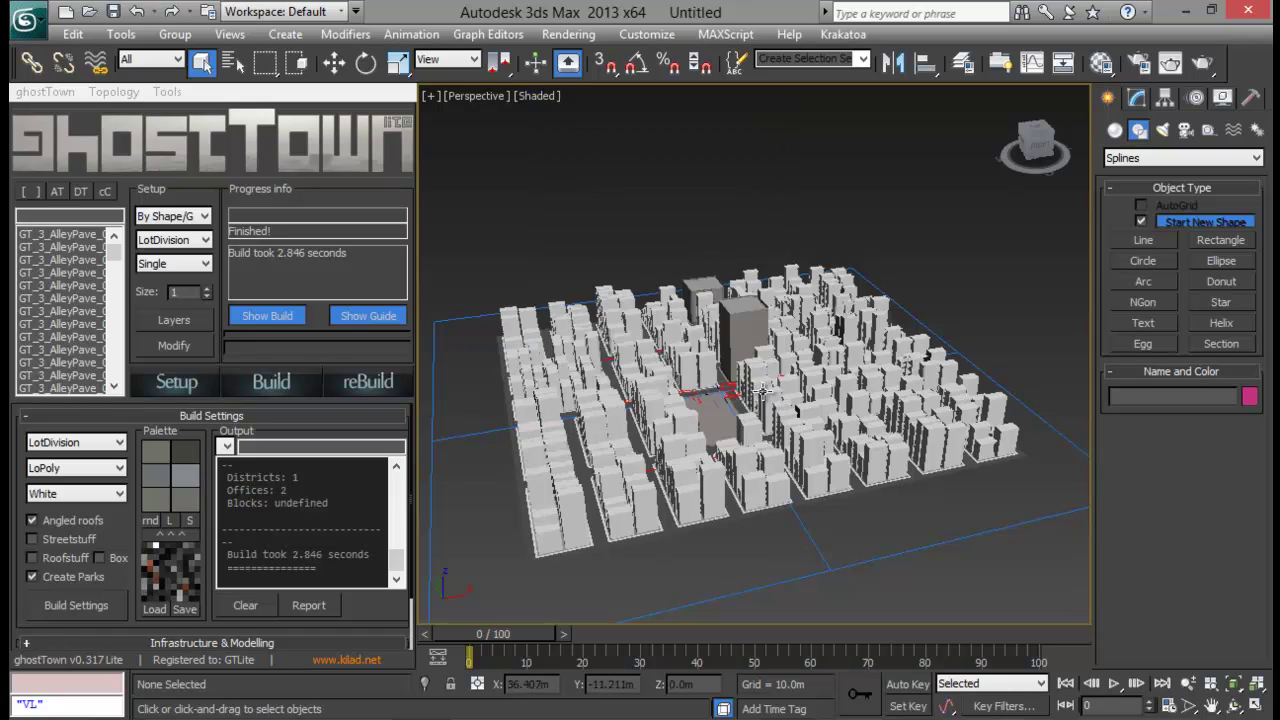
mouse_move(763, 392)
middle_mouse_down()
mouse_move(775, 384)
mouse_move(759, 367)
mouse_move(866, 338)
middle_mouse_up()
scroll(800, 365, "up", 3)
scroll(790, 352, "up", 3)
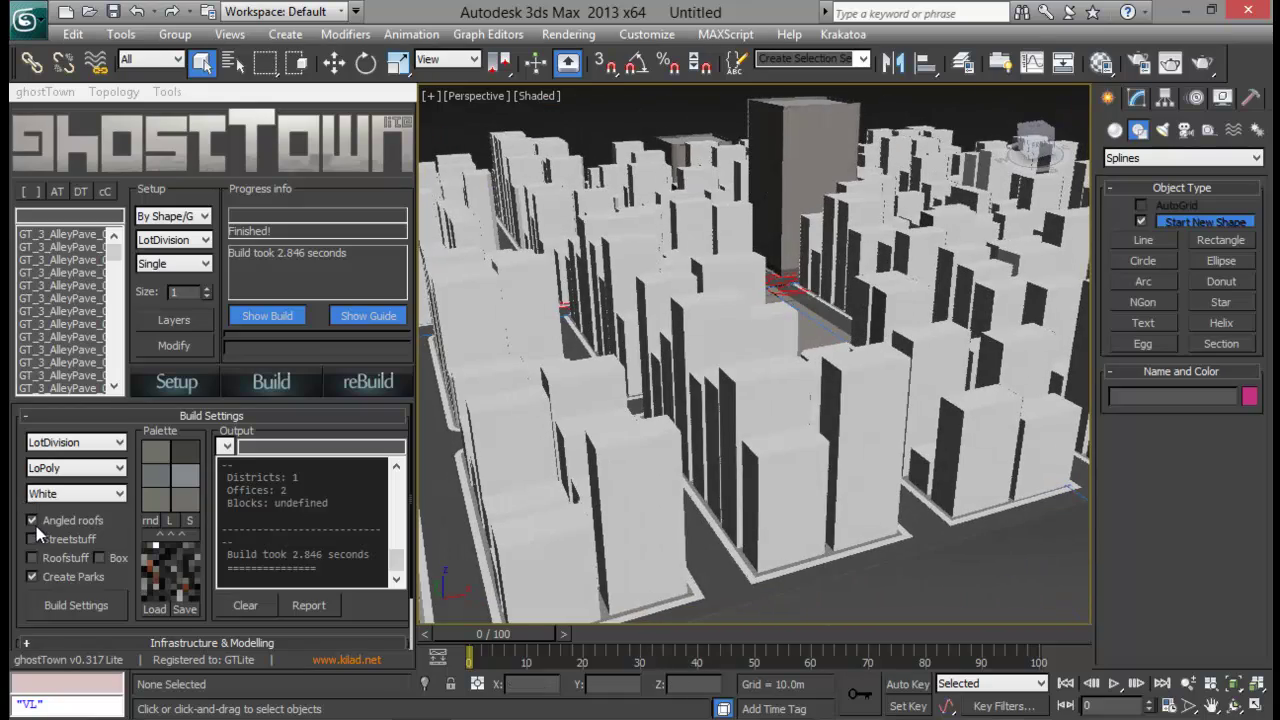
Step: Rebuild the city at HiPoly building detail and orbit around the angled-roof buildings
left_click(53, 470)
left_click(70, 493)
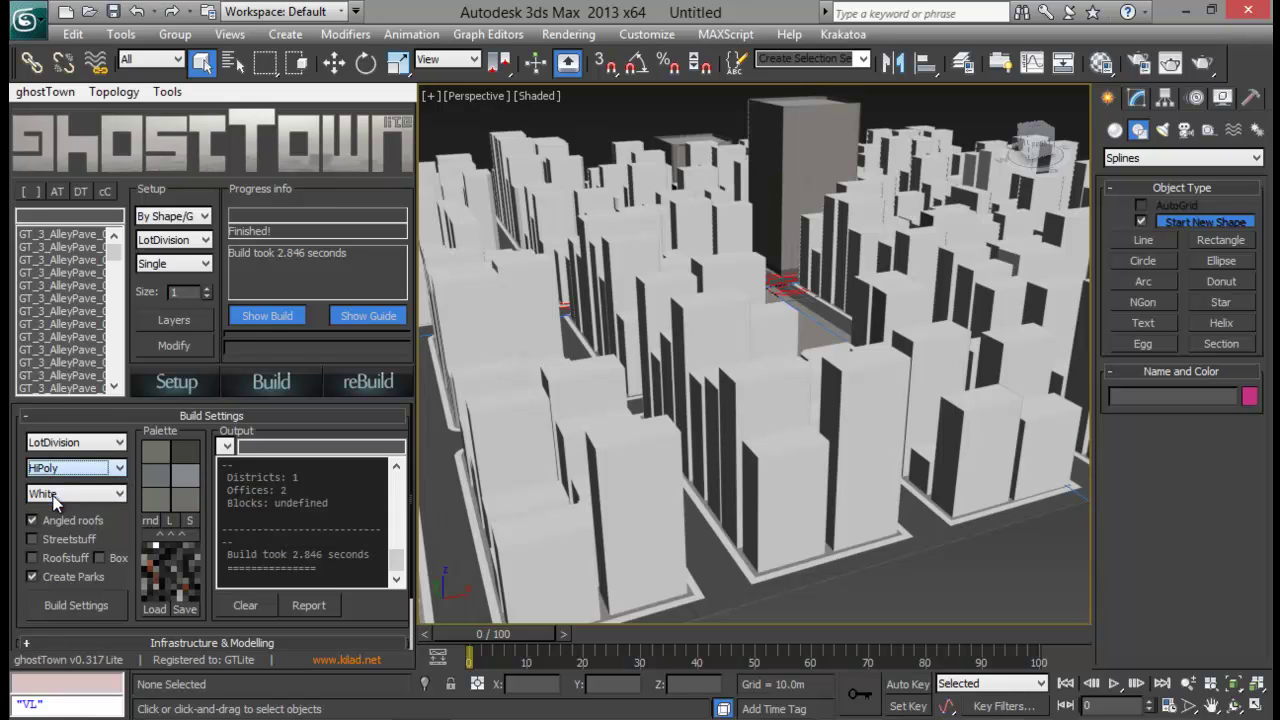
left_click(372, 390)
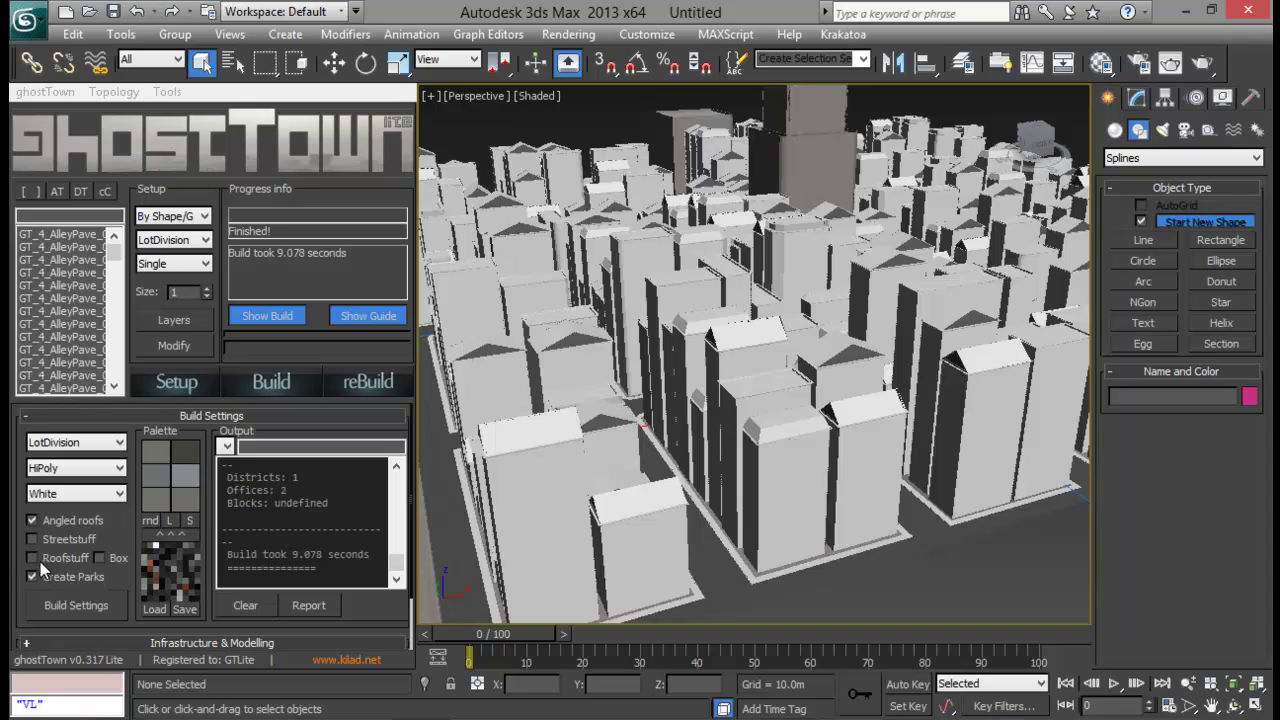
mouse_move(754, 431)
middle_mouse_down("alt")
mouse_move(803, 382)
mouse_move(717, 386)
middle_mouse_up("alt")
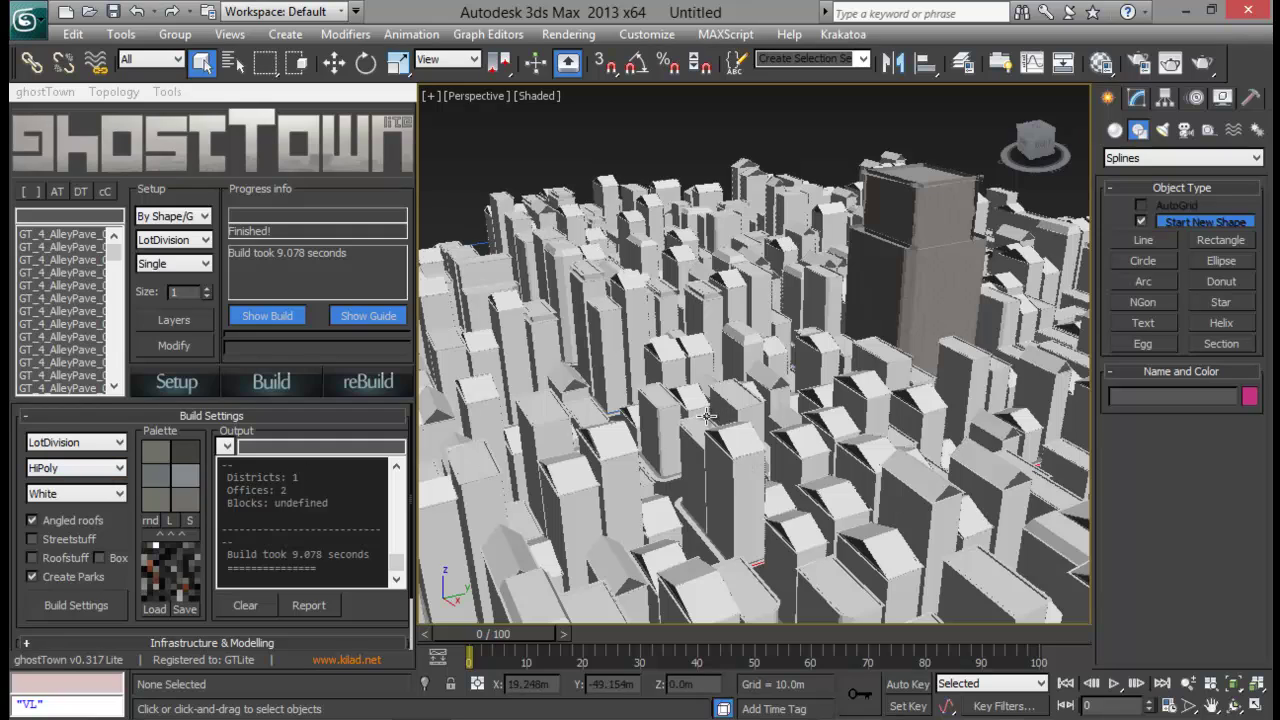
middle_click_drag(706, 417, 845, 430, "alt")
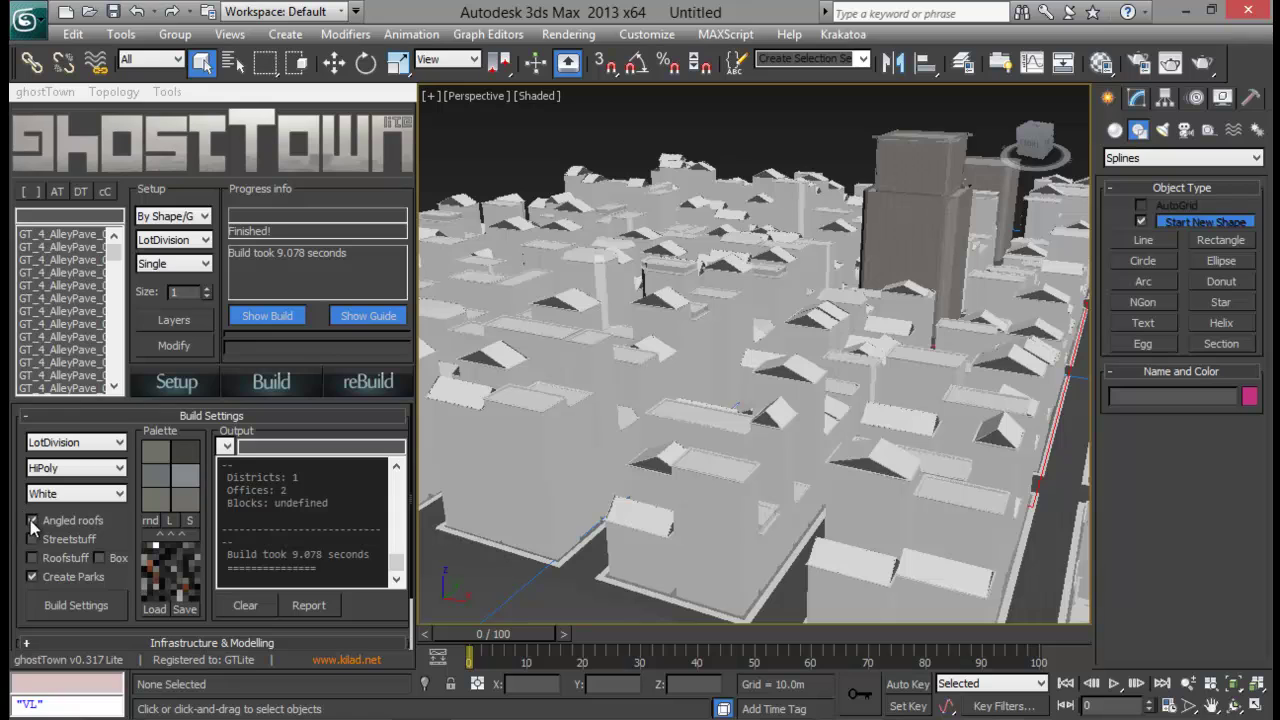
Step: Turn off Angled roofs for a flat-roof rebuild and view the city from higher up
left_click(32, 521)
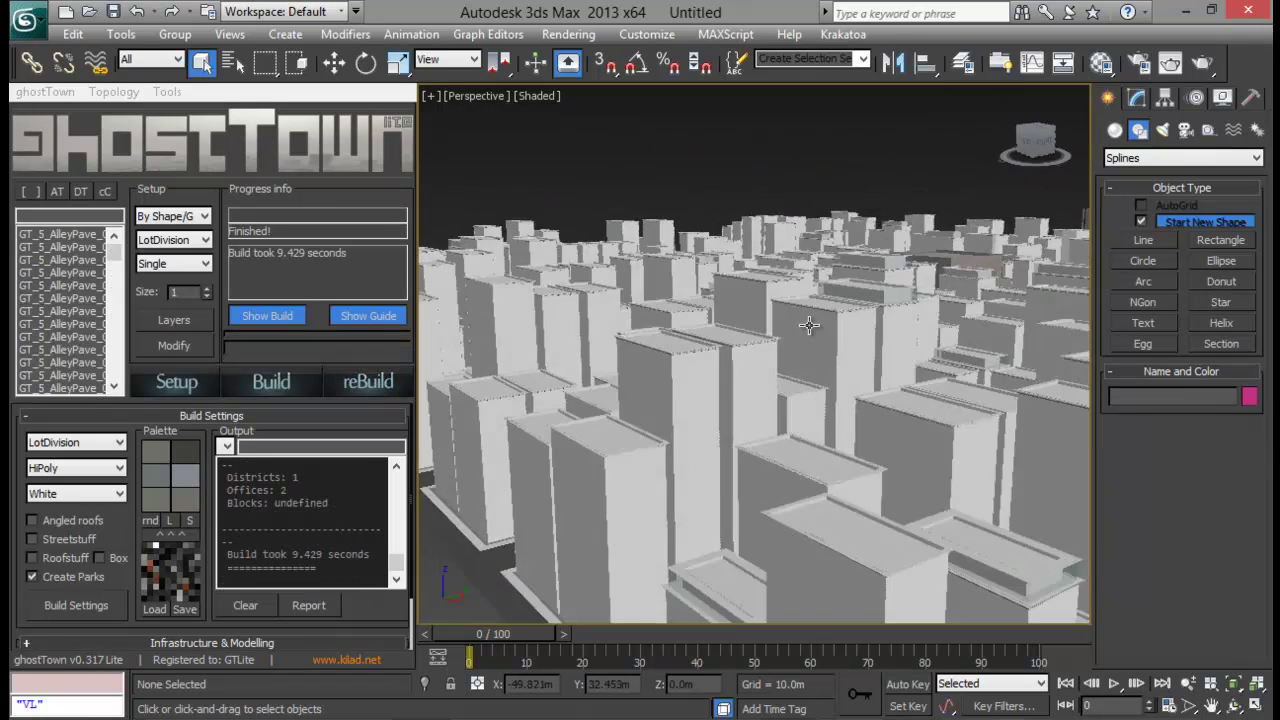
mouse_move(808, 325)
middle_mouse_down("alt")
mouse_move(928, 410)
mouse_move(993, 398)
middle_mouse_up("alt")
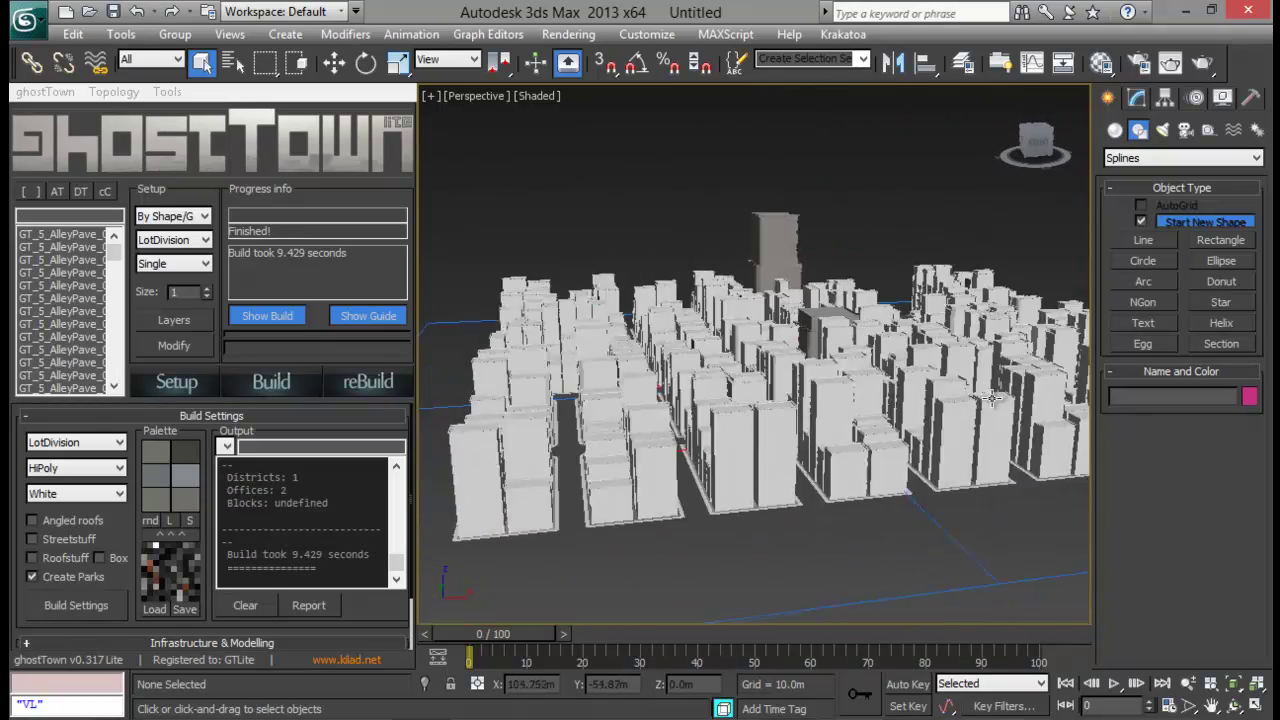
scroll(993, 398, "up", 3)
scroll(993, 398, "up", 3)
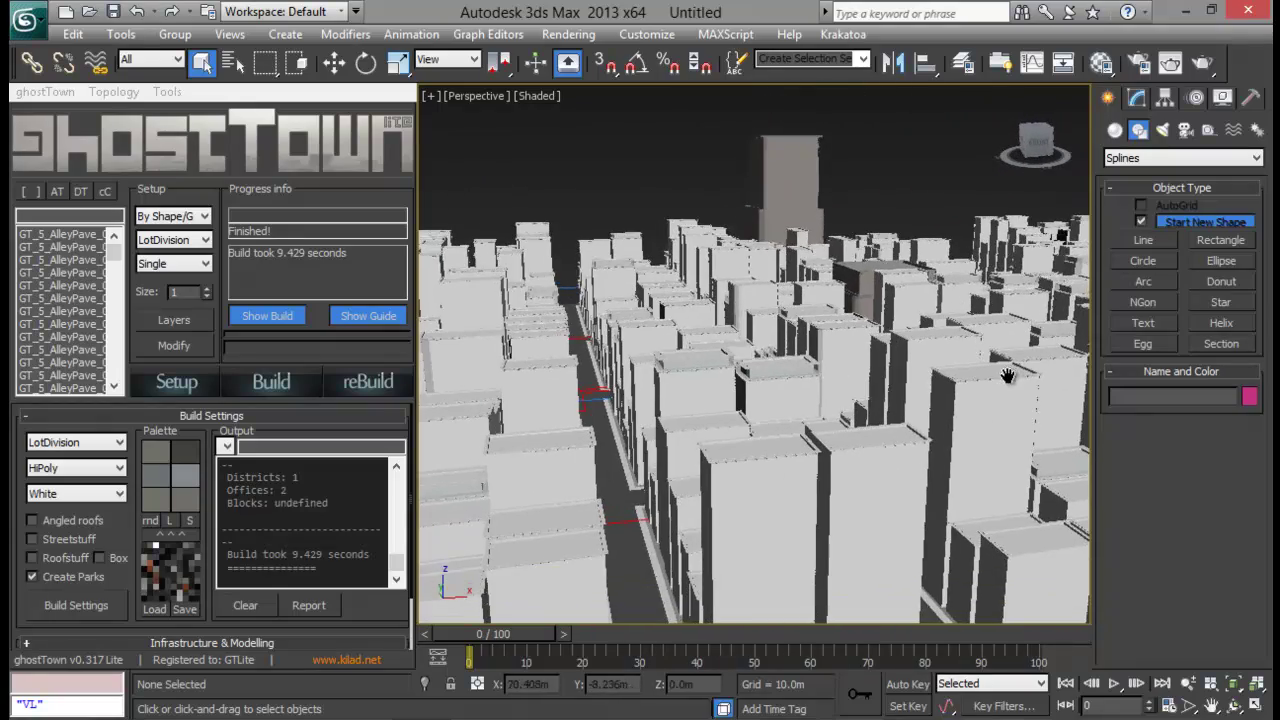
Step: Turn on Streetstuff and keep the building detail level at HiPoly
left_click(33, 540)
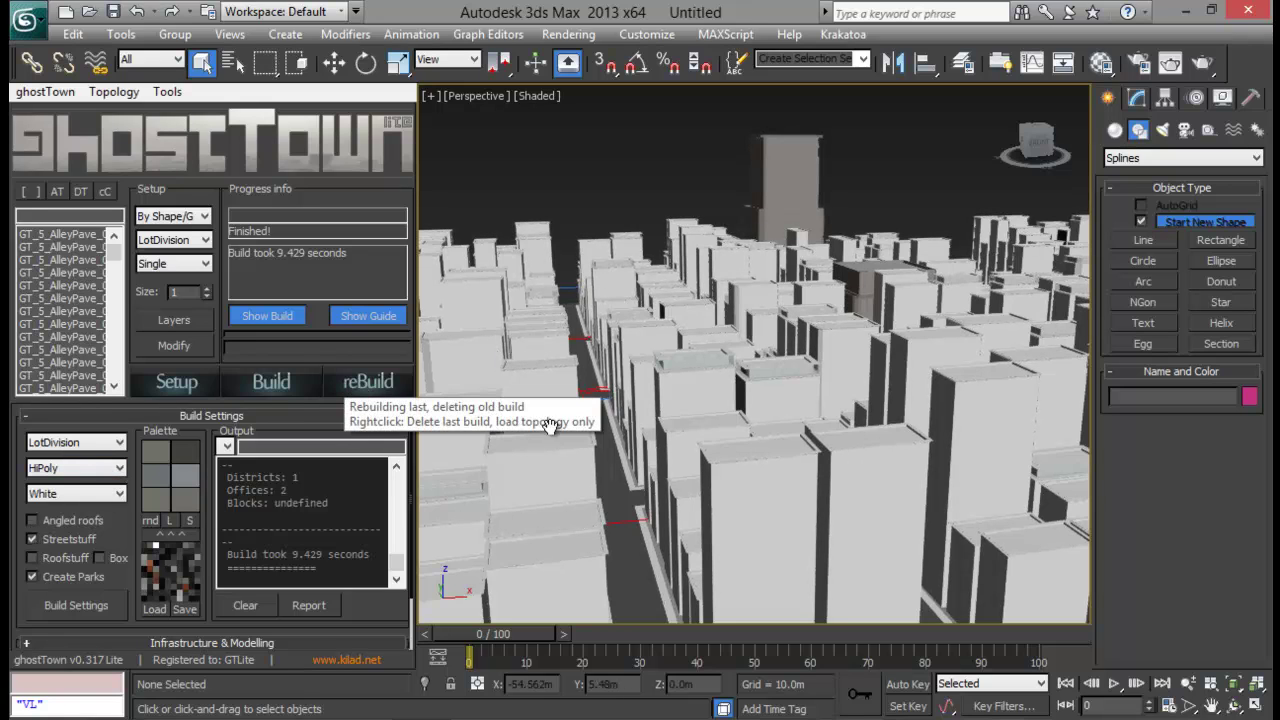
left_click(68, 477)
left_click(62, 484)
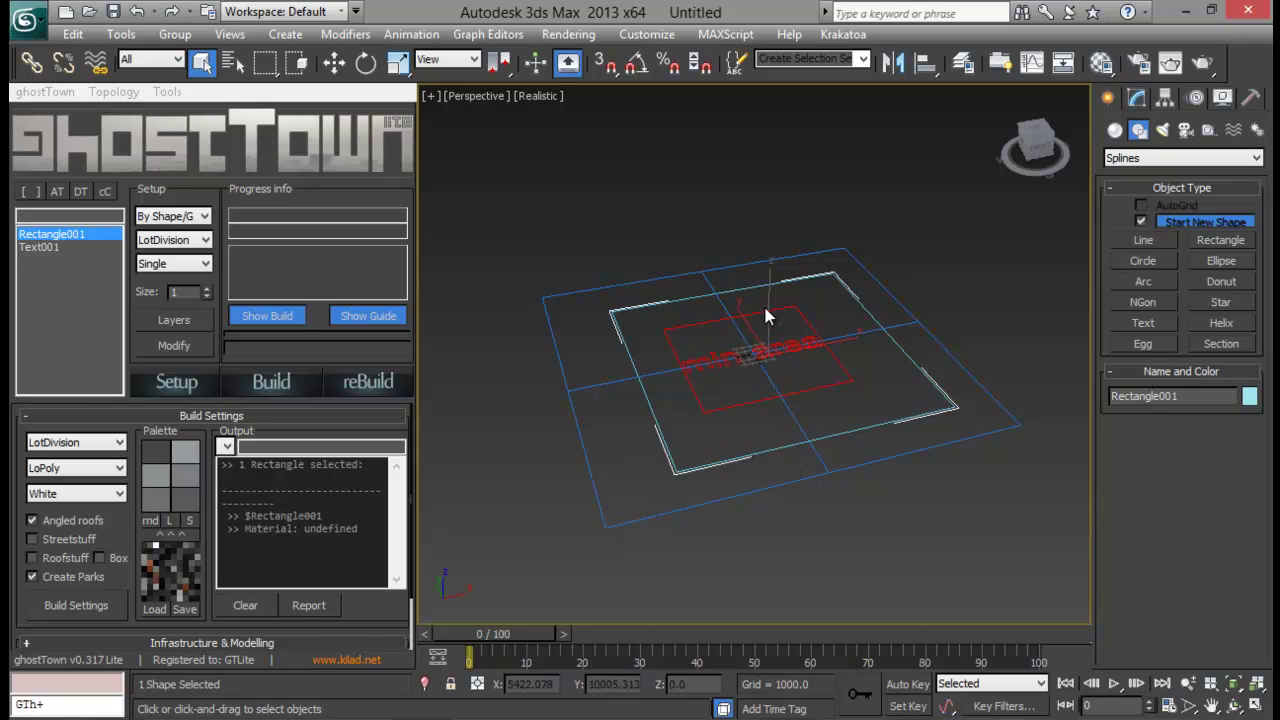
Step: Orbit around the rectangle outline and convert it into the ghostTown road base with Setup
middle_click_drag(505, 262, 603, 251, "alt")
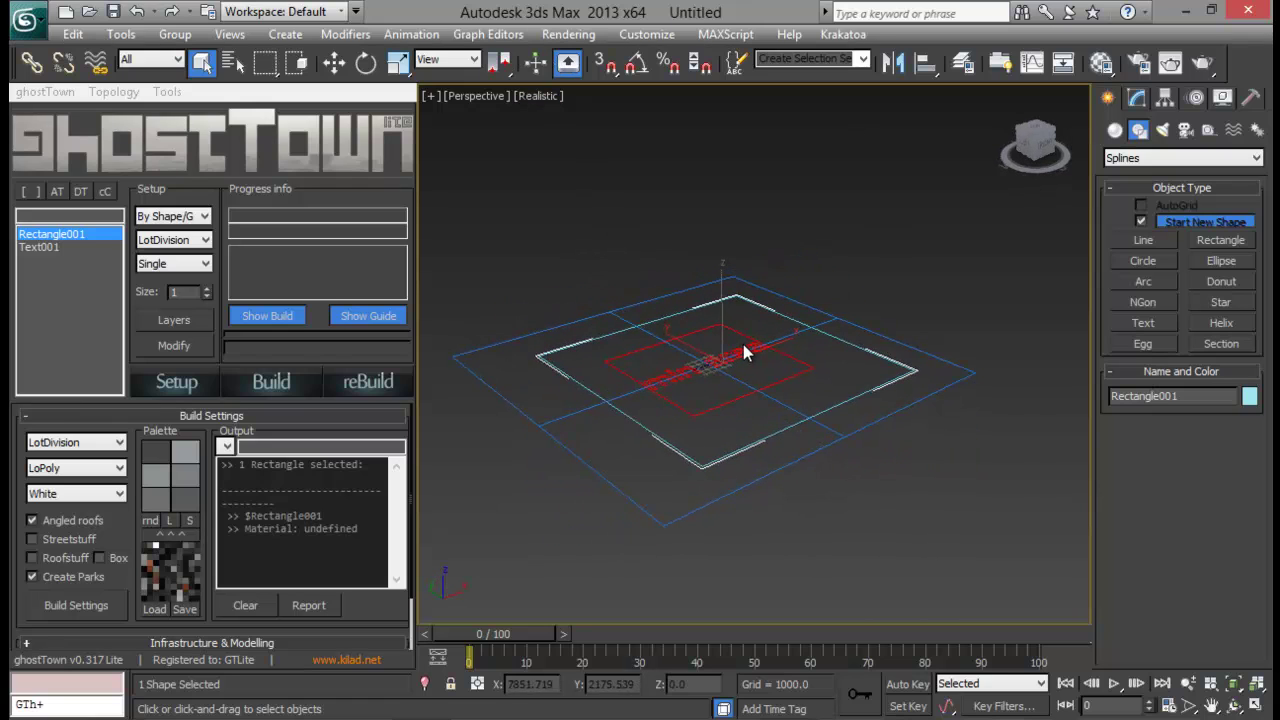
middle_click_drag(799, 357, 754, 360, "alt")
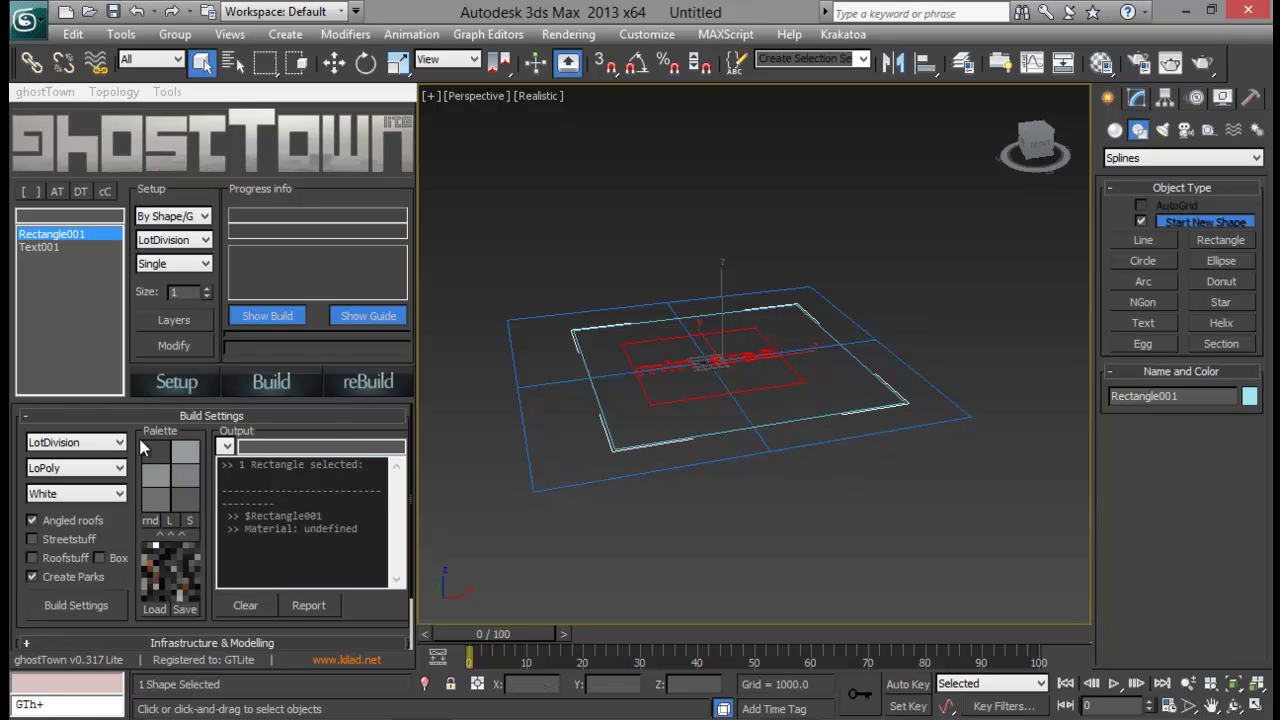
left_click(159, 389)
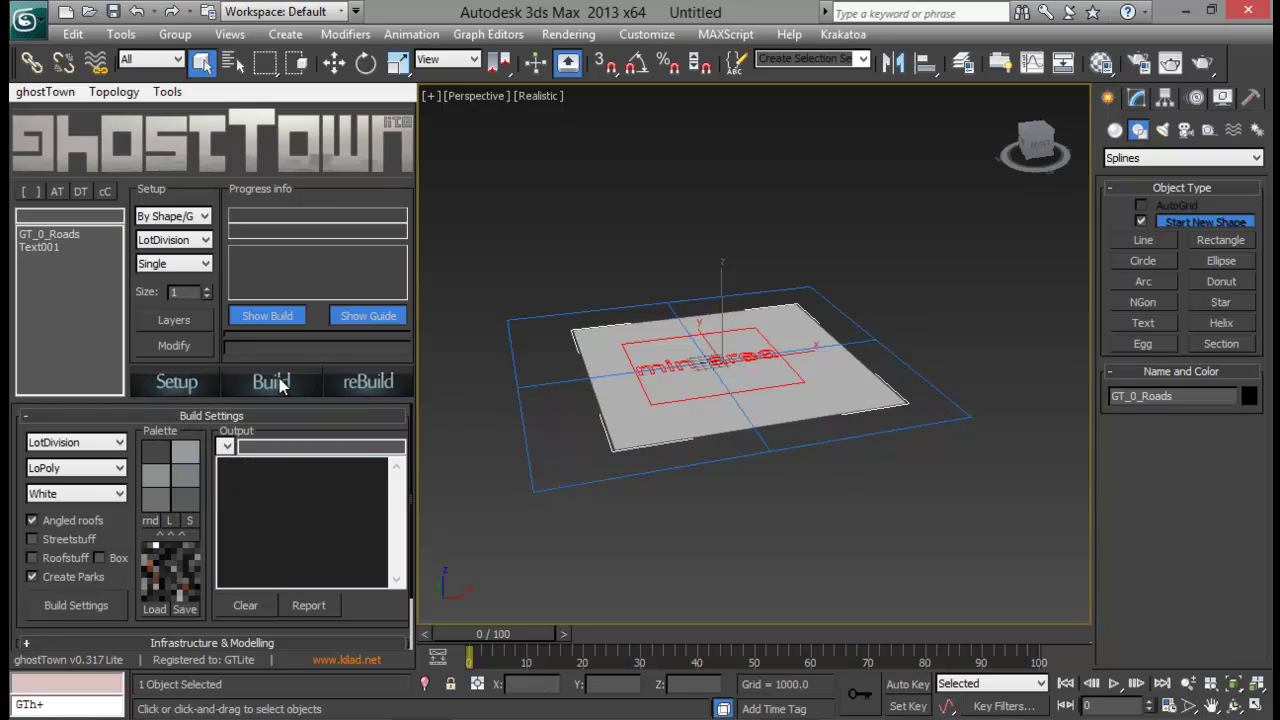
Step: Build a HiPoly city with Streetstuff, accepting the switch to metric system units
left_click(80, 470)
left_click(46, 495)
left_click(32, 539)
left_click(269, 383)
left_click(677, 443)
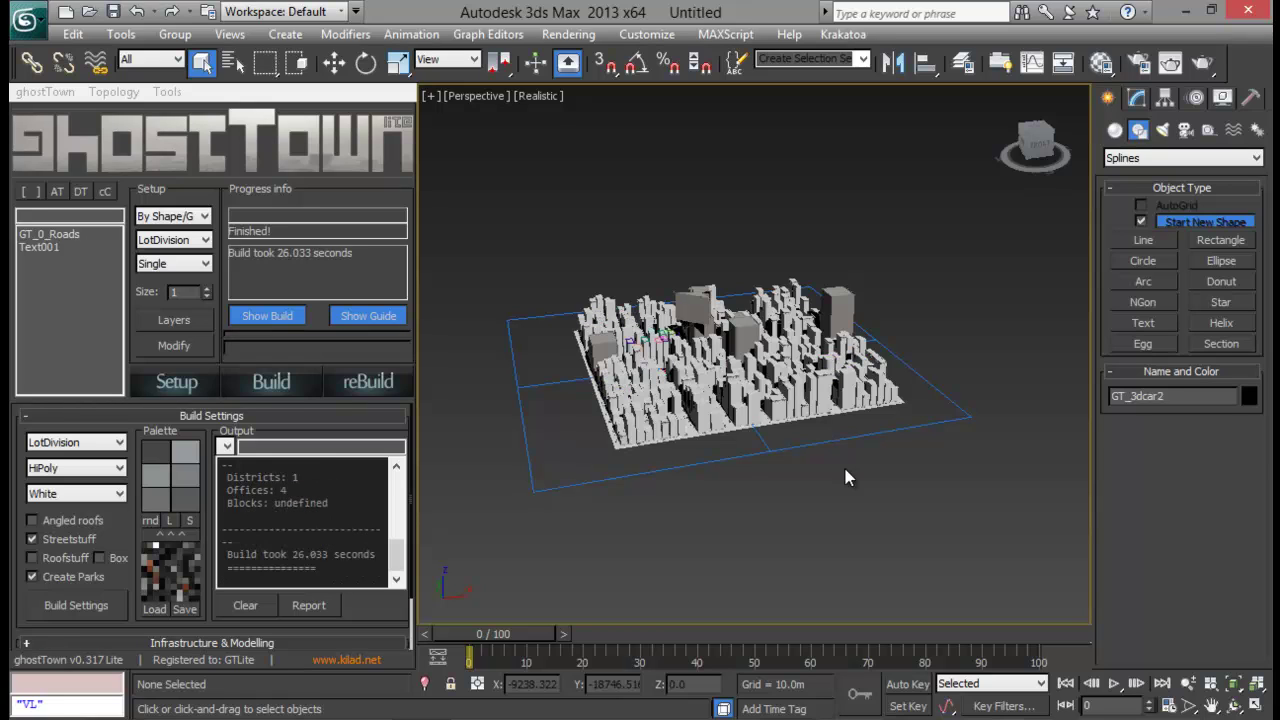
Step: Lower the view over the finished city and set the viewport to plain Shaded display
middle_click_drag(845, 477, 770, 441, "alt")
middle_click_drag(473, 75, 538, 105, "alt")
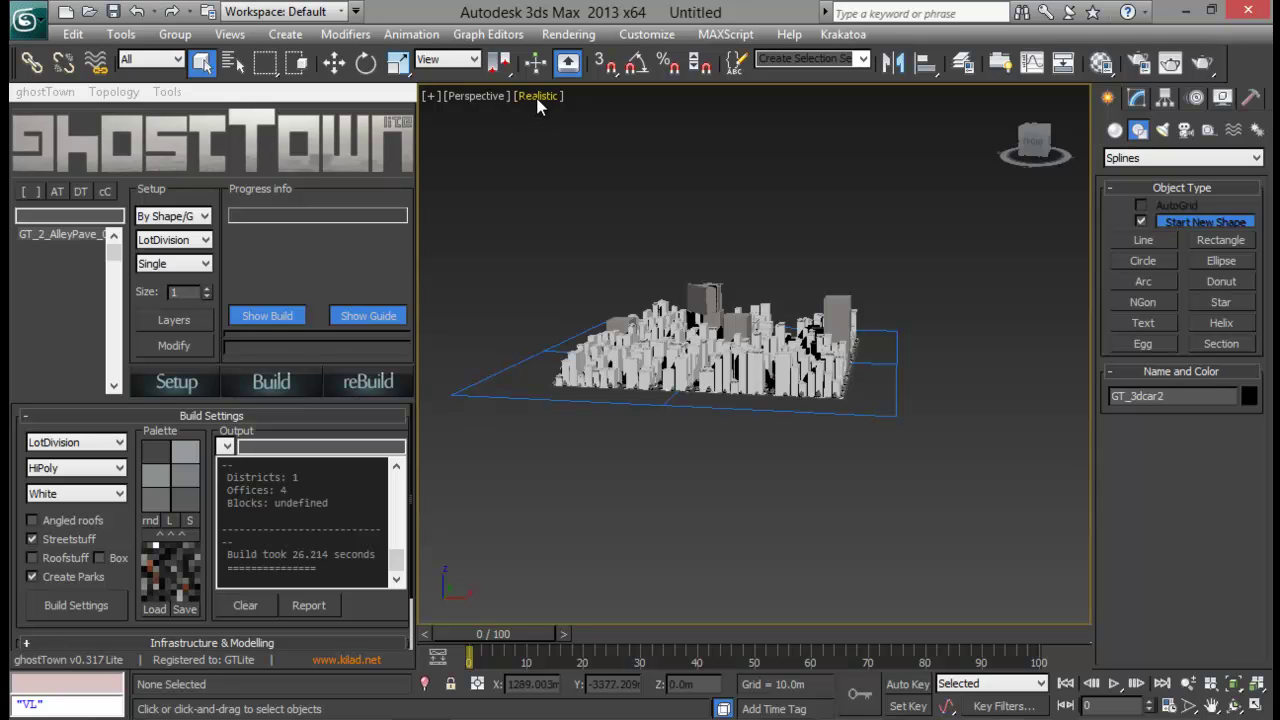
left_click(538, 96)
key("Escape")
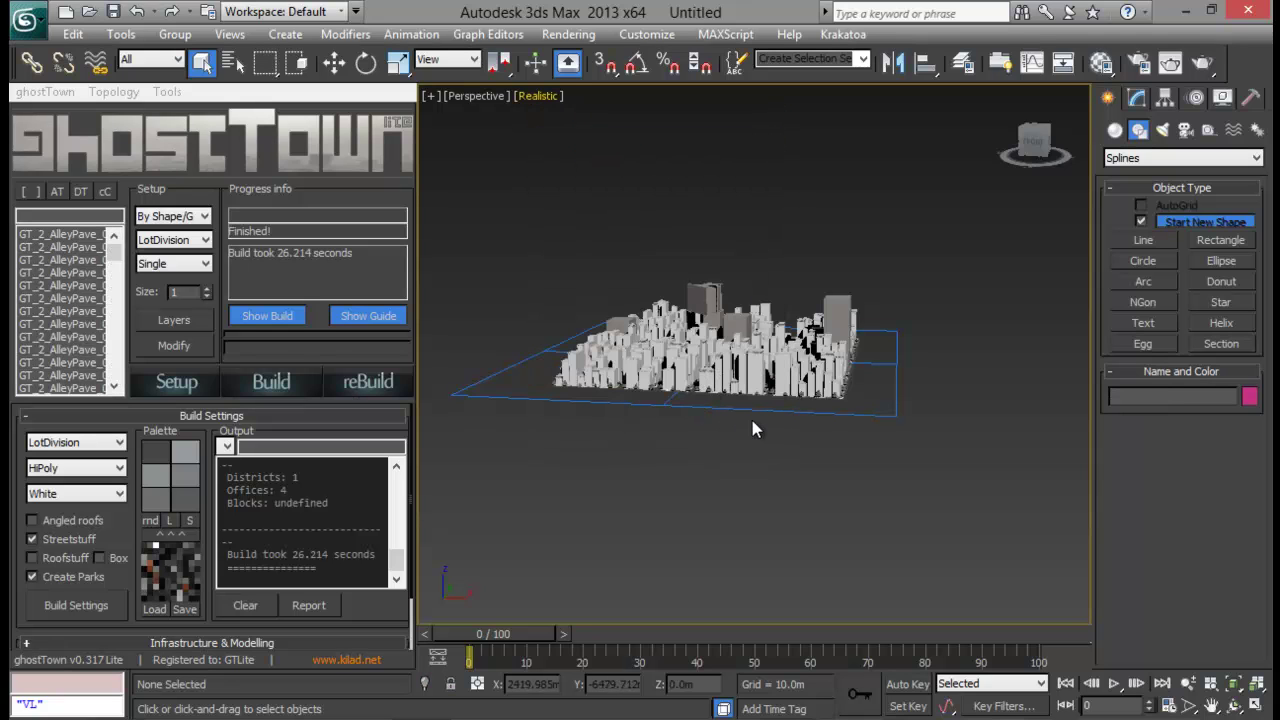
scroll(755, 420, "up", 5)
scroll(784, 452, "up", 5)
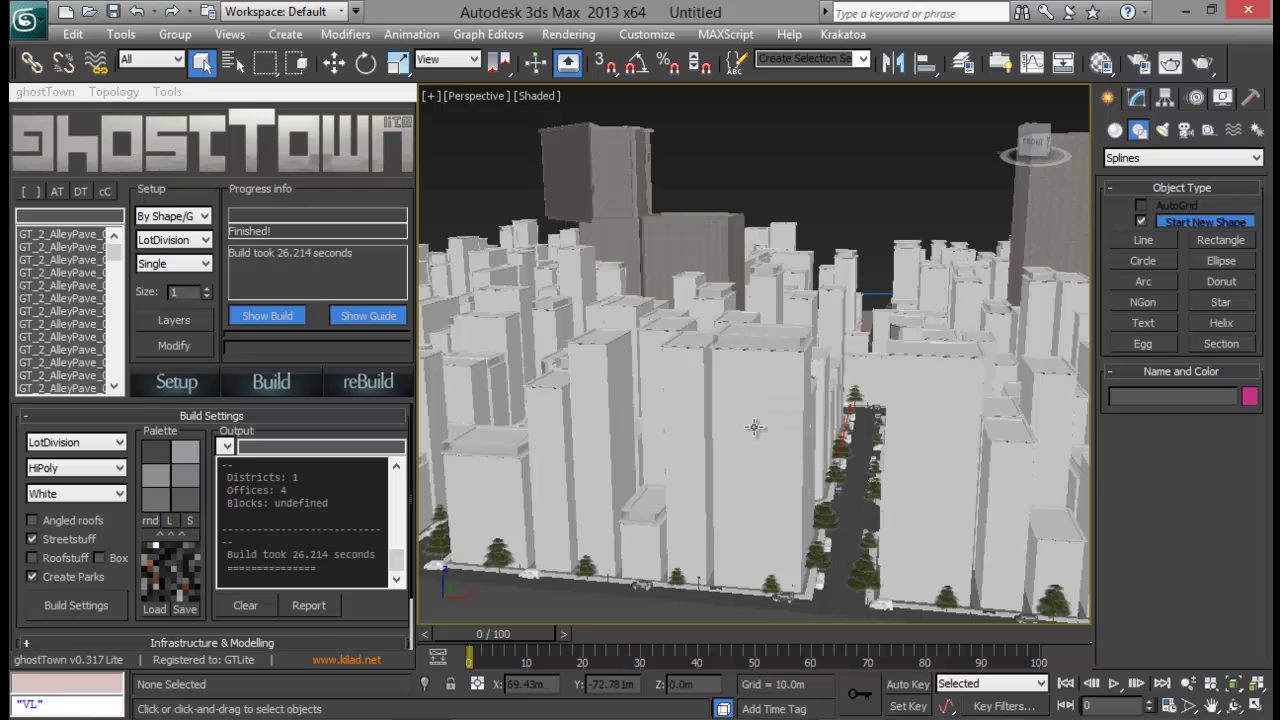
Step: Orbit and zoom down to street level along a tree-lined road
middle_click_drag(835, 420, 918, 386, "alt")
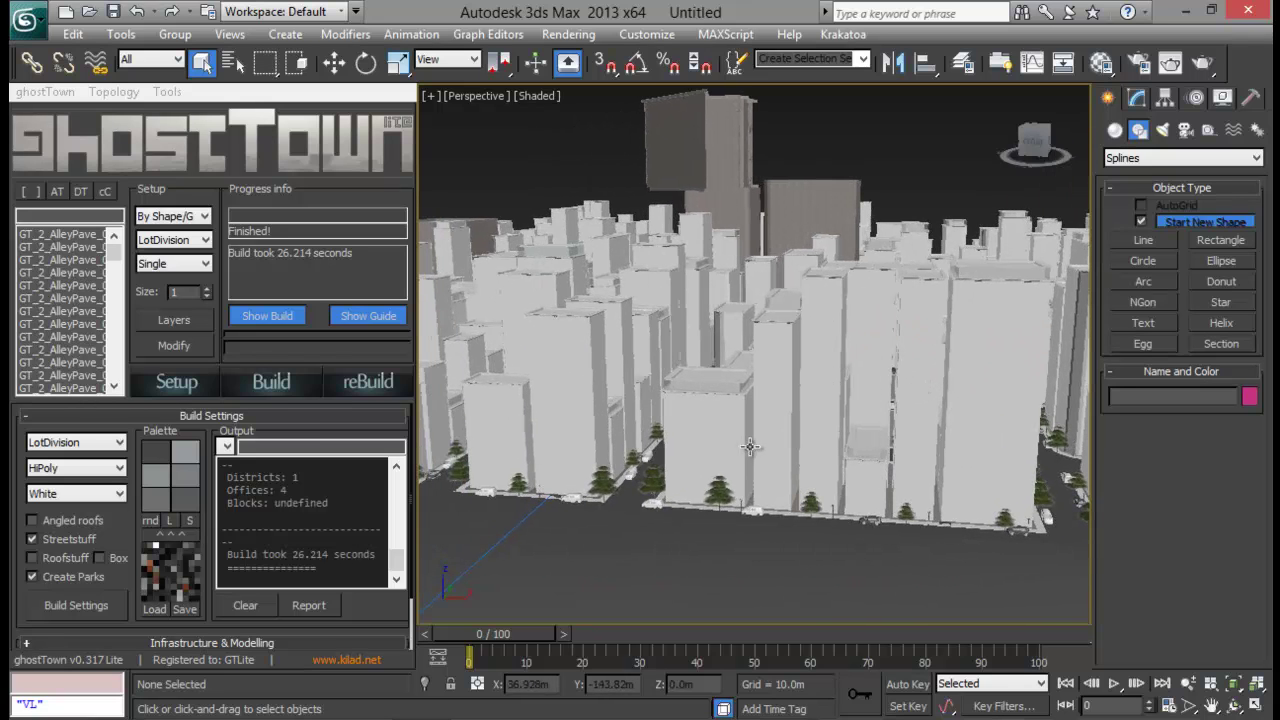
mouse_move(748, 448)
middle_mouse_down("alt")
mouse_move(770, 445)
mouse_move(803, 365)
middle_mouse_up("alt")
scroll(775, 448, "up", 5)
middle_click_drag(696, 387, 763, 397, "alt")
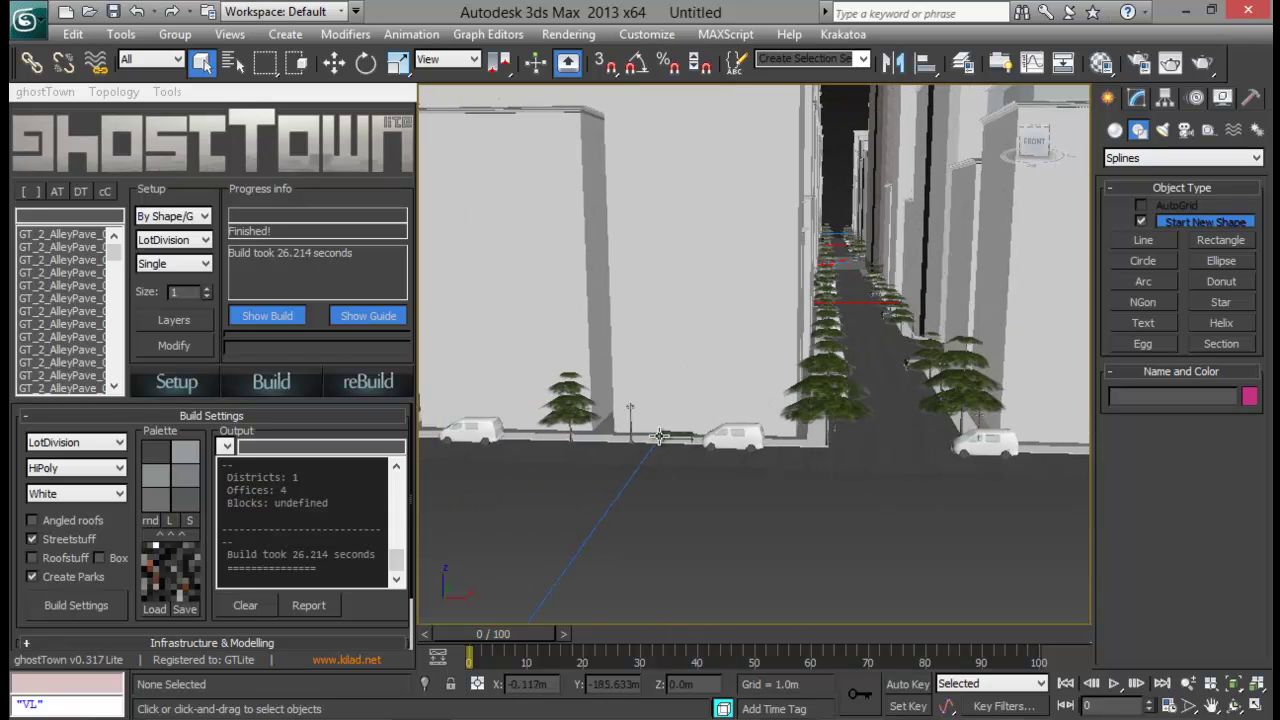
scroll(629, 437, "up", 5)
scroll(654, 394, "up", 3)
scroll(652, 394, "down", 3)
scroll(648, 394, "down", 2)
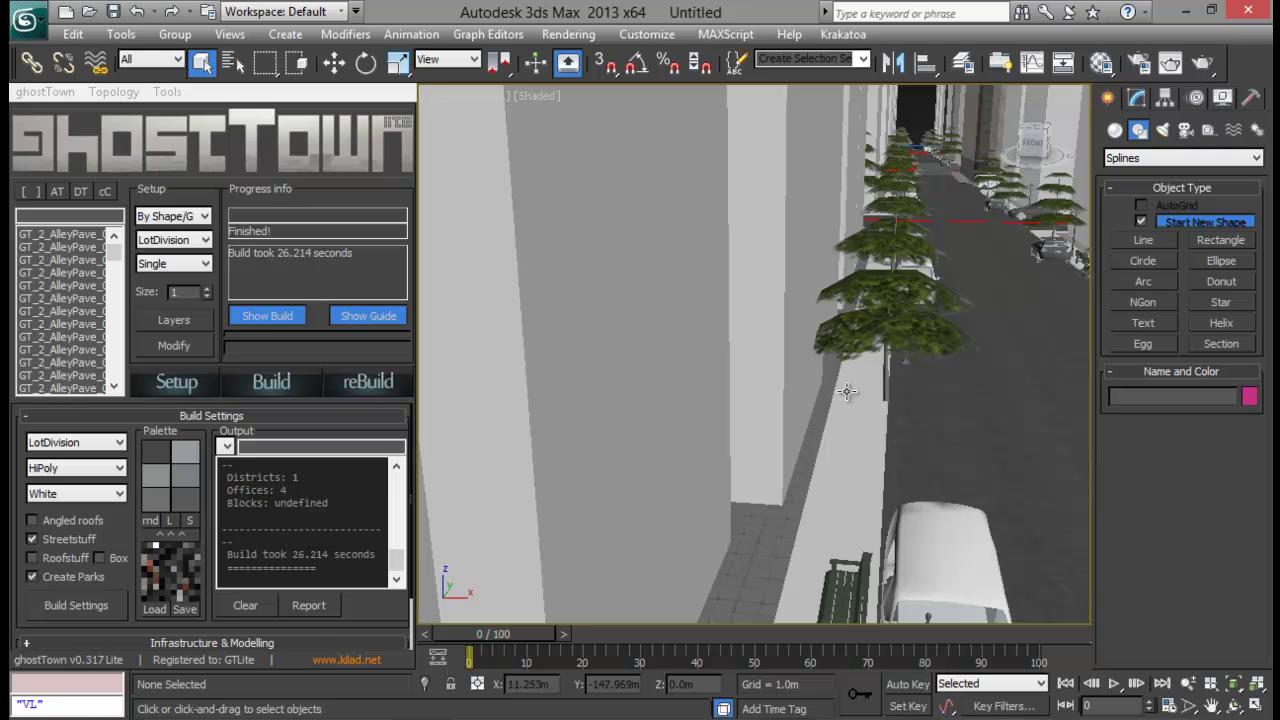
scroll(850, 386, "up", 1)
scroll(850, 386, "down", 3)
scroll(850, 386, "down", 4)
Step: Pull back out to an overview of the whole city
middle_click_drag(797, 477, 788, 507)
scroll(788, 507, "down", 5)
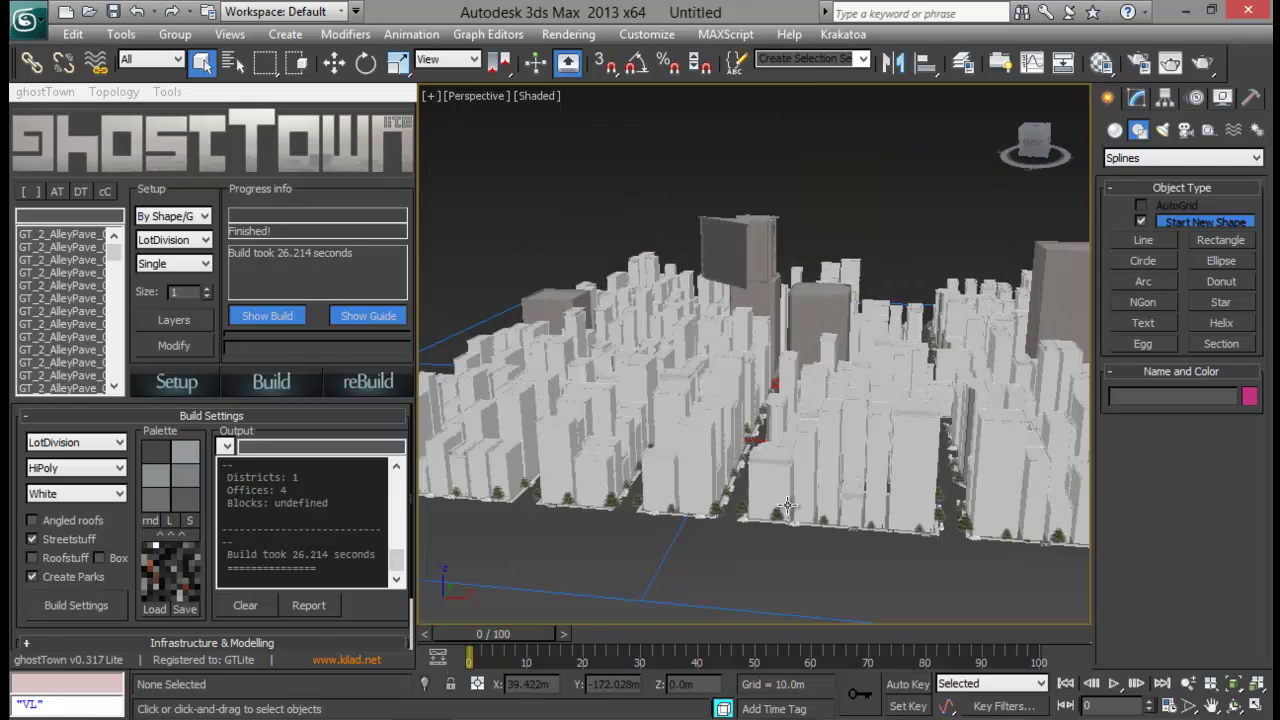
scroll(788, 507, "down", 3)
scroll(886, 490, "up", 2)
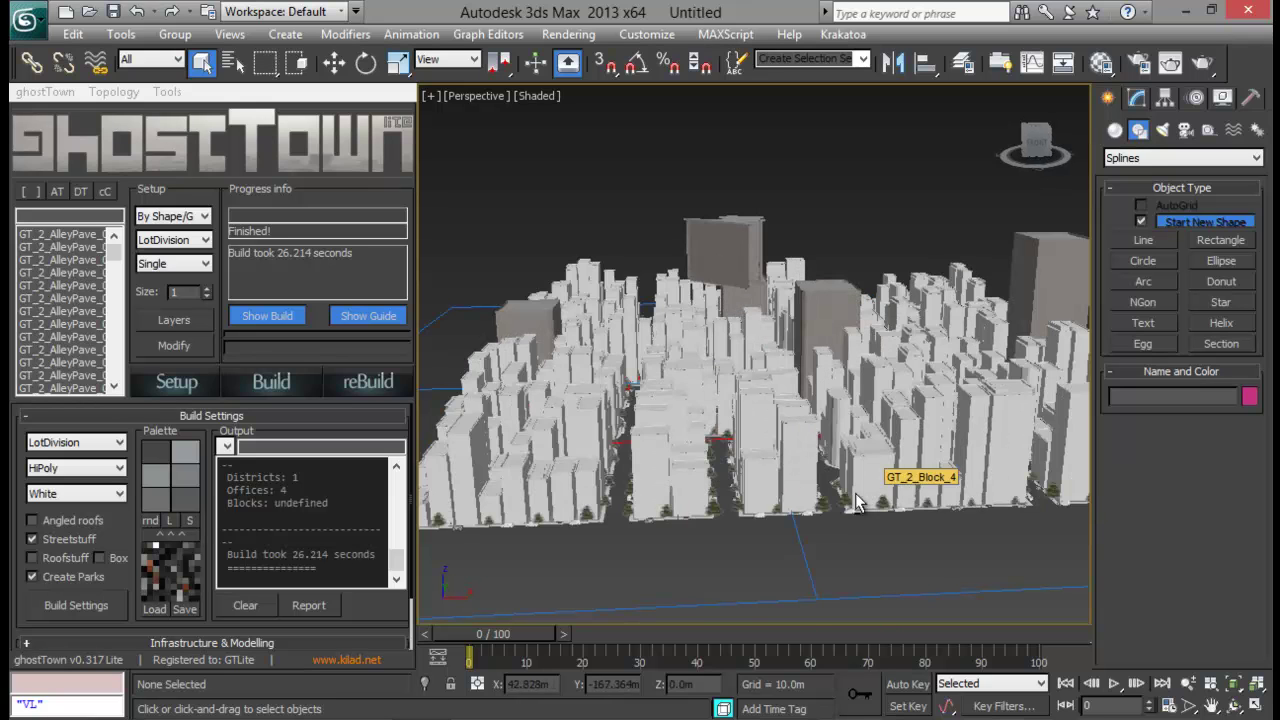
scroll(760, 465, "up", 3)
scroll(751, 458, "up", 2)
scroll(751, 458, "up", 2)
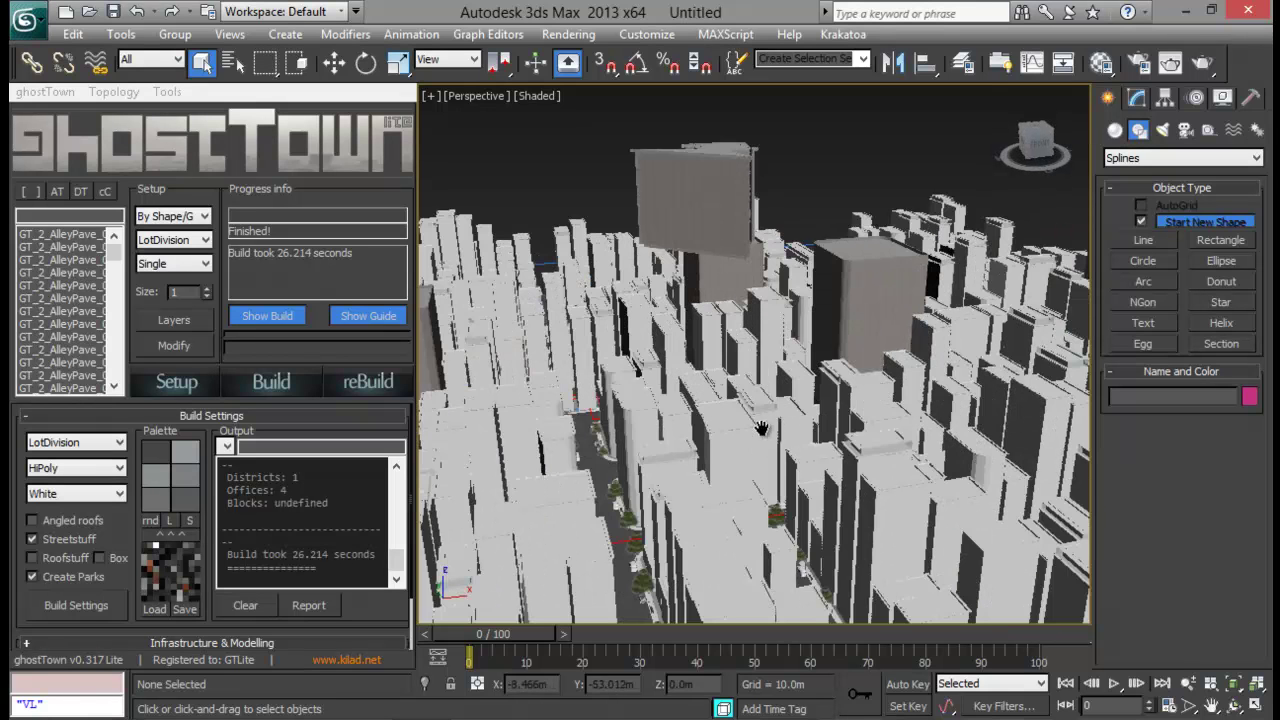
scroll(760, 465, "up", 2)
left_click(32, 559)
left_click(362, 389)
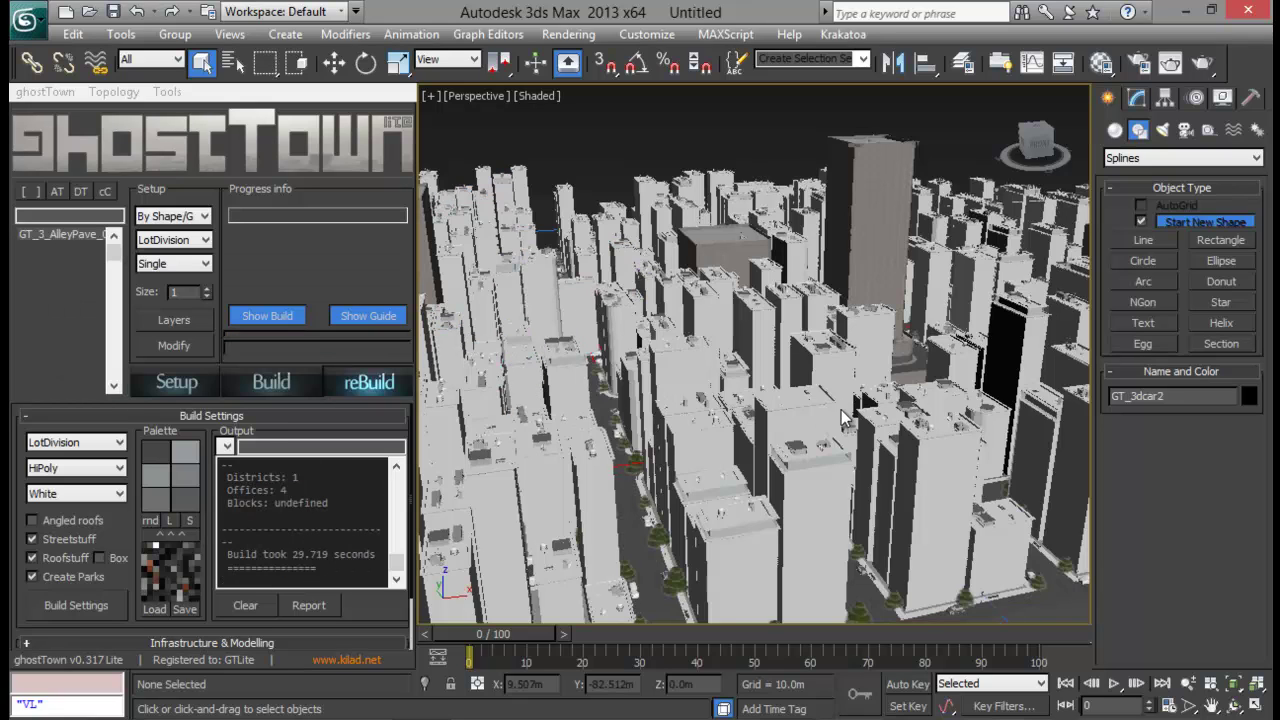
middle_click_drag(795, 408, 788, 402, "alt")
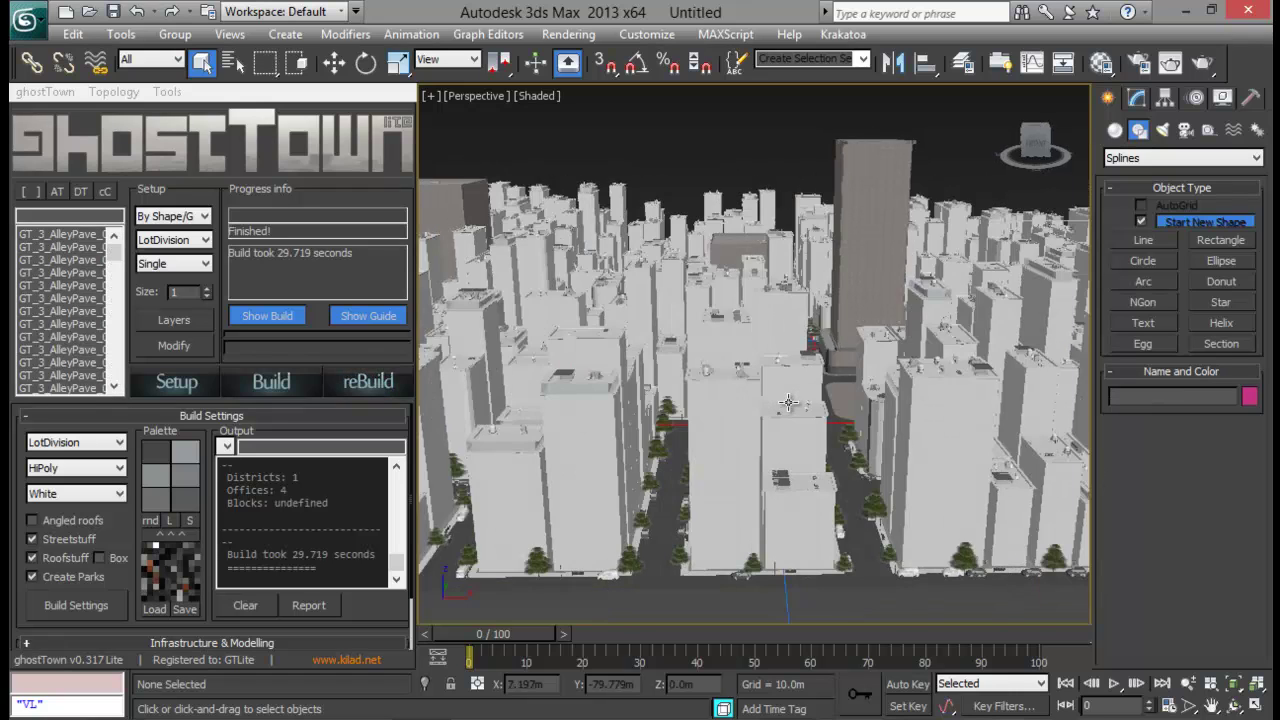
scroll(788, 402, "up", 5)
middle_click_drag(629, 271, 633, 313)
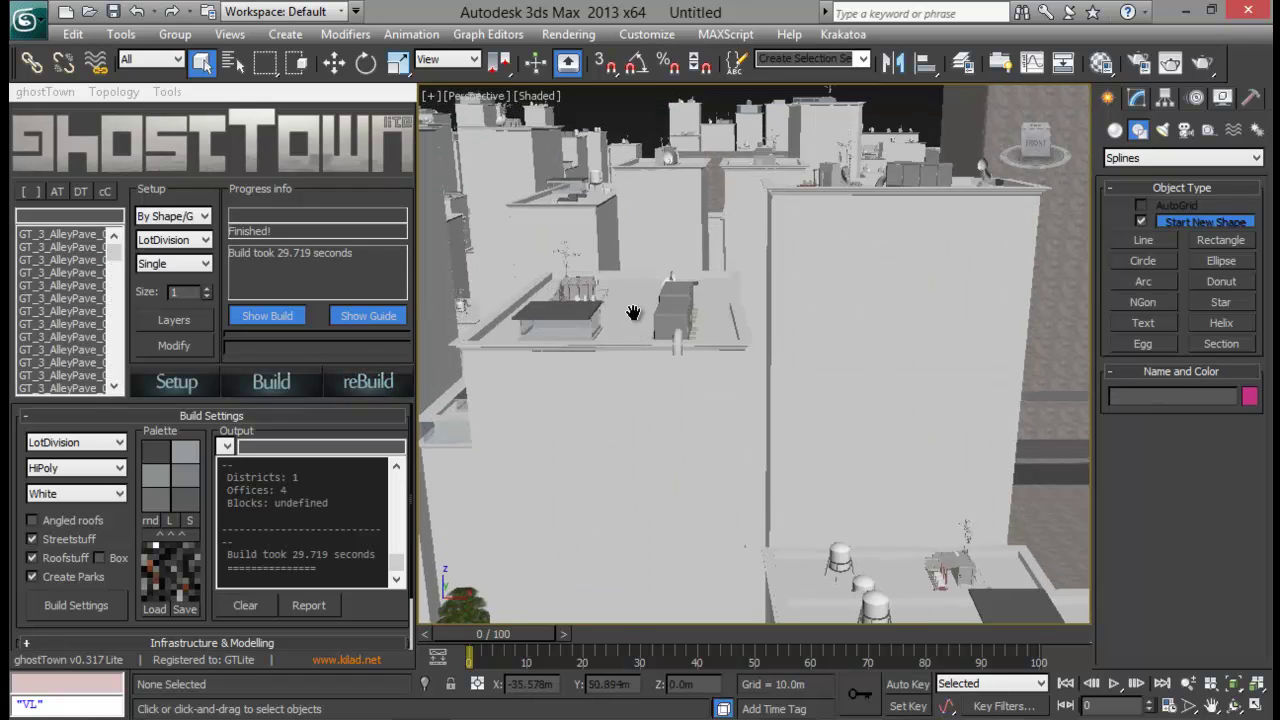
mouse_move(644, 381)
middle_mouse_down("alt")
mouse_move(657, 386)
mouse_move(649, 263)
middle_mouse_up("alt")
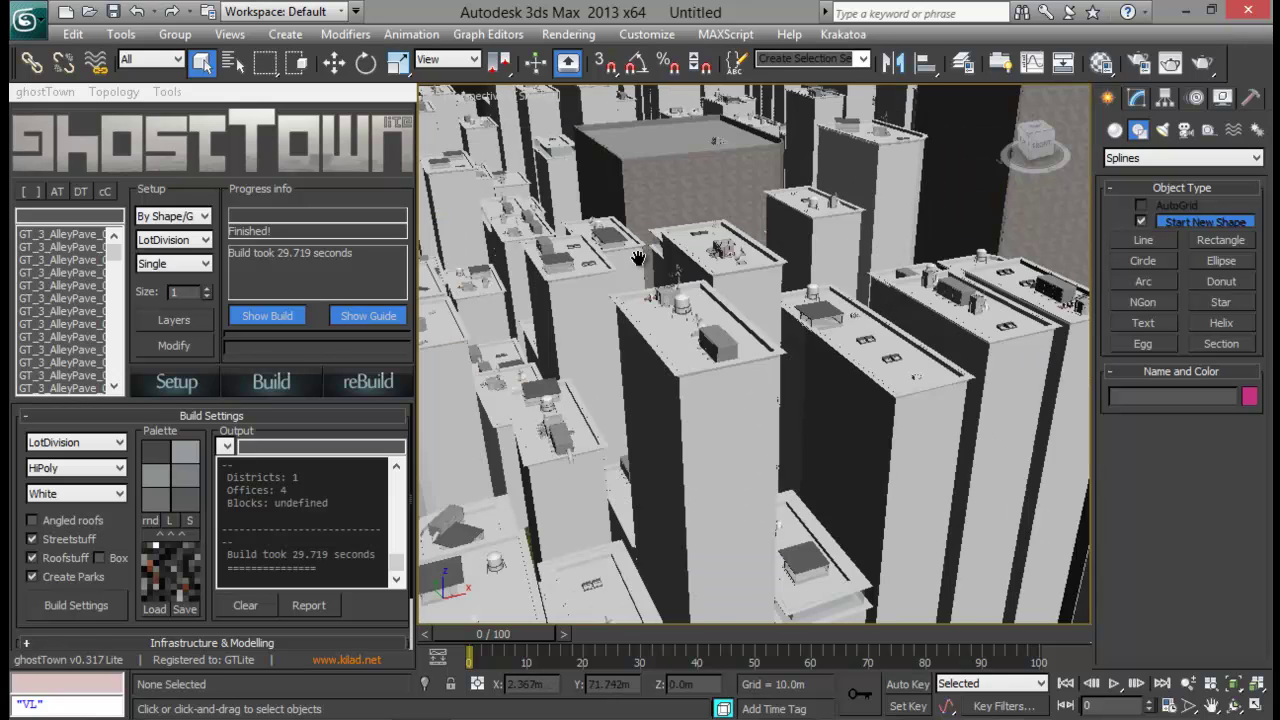
scroll(648, 263, "up", 5)
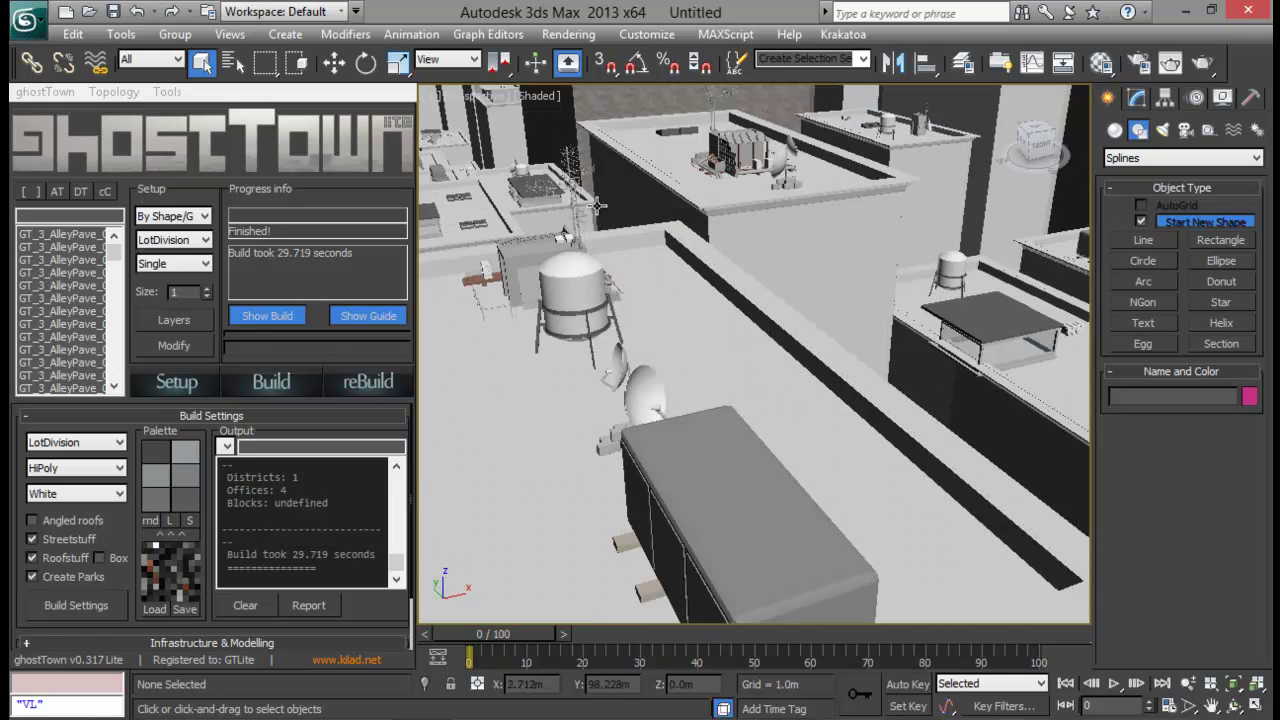
middle_click_drag(598, 205, 713, 211, "alt")
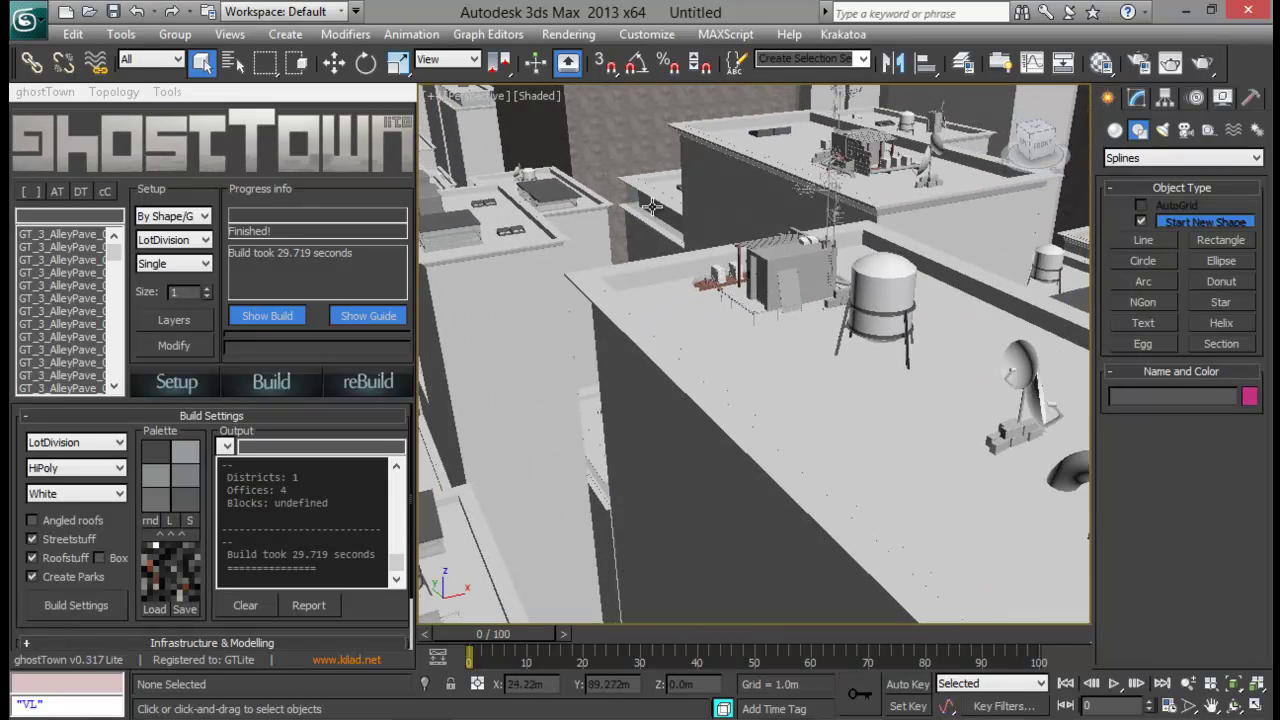
left_click(836, 212)
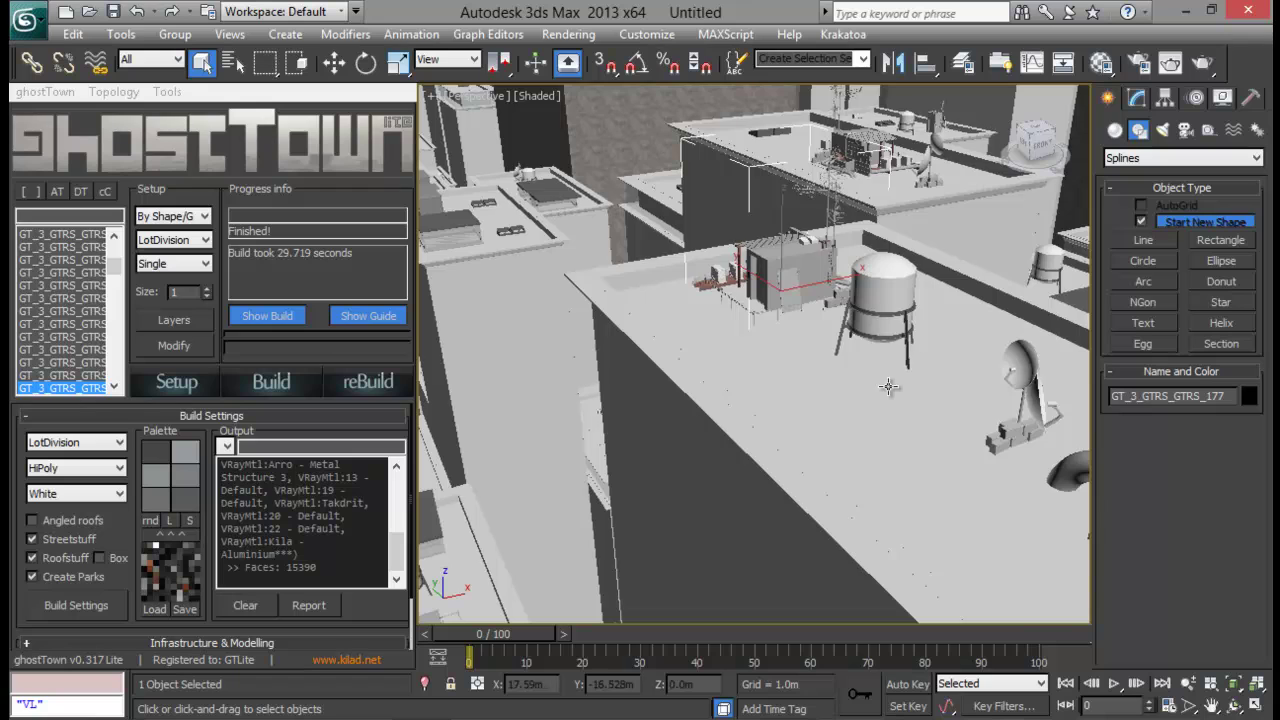
scroll(888, 386, "down", 4)
scroll(735, 313, "down", 2)
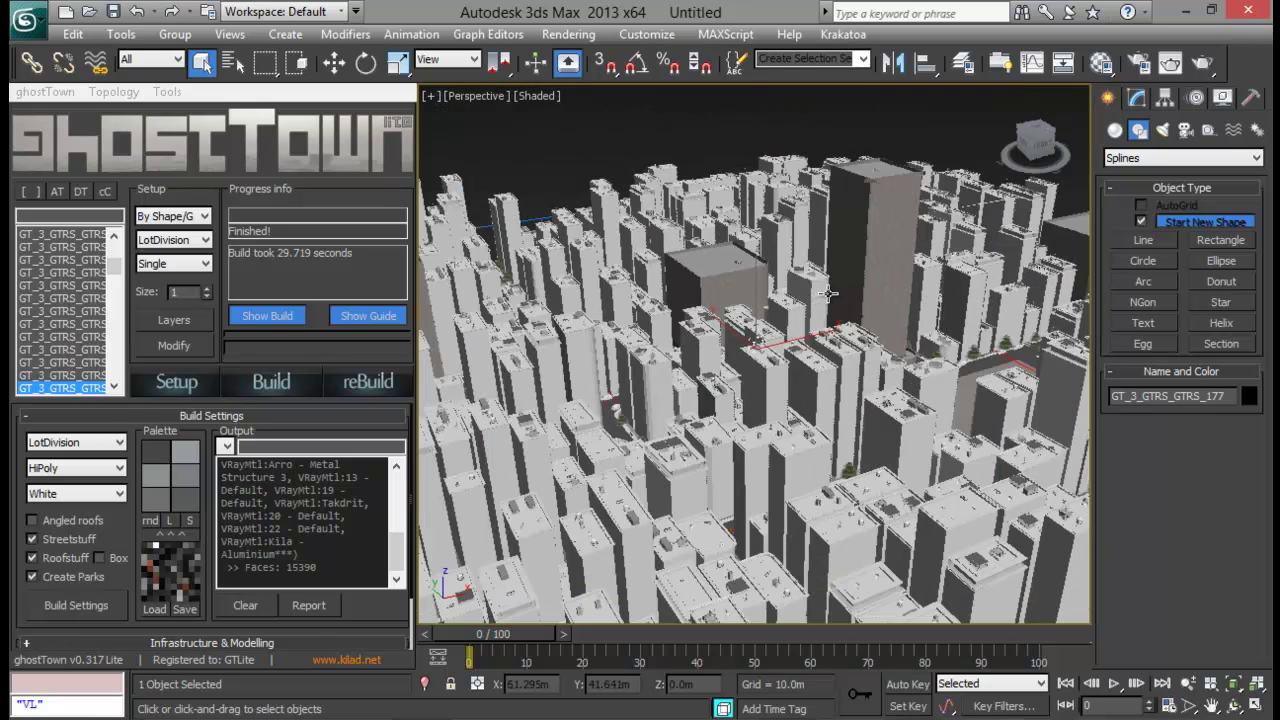
scroll(834, 294, "down", 1)
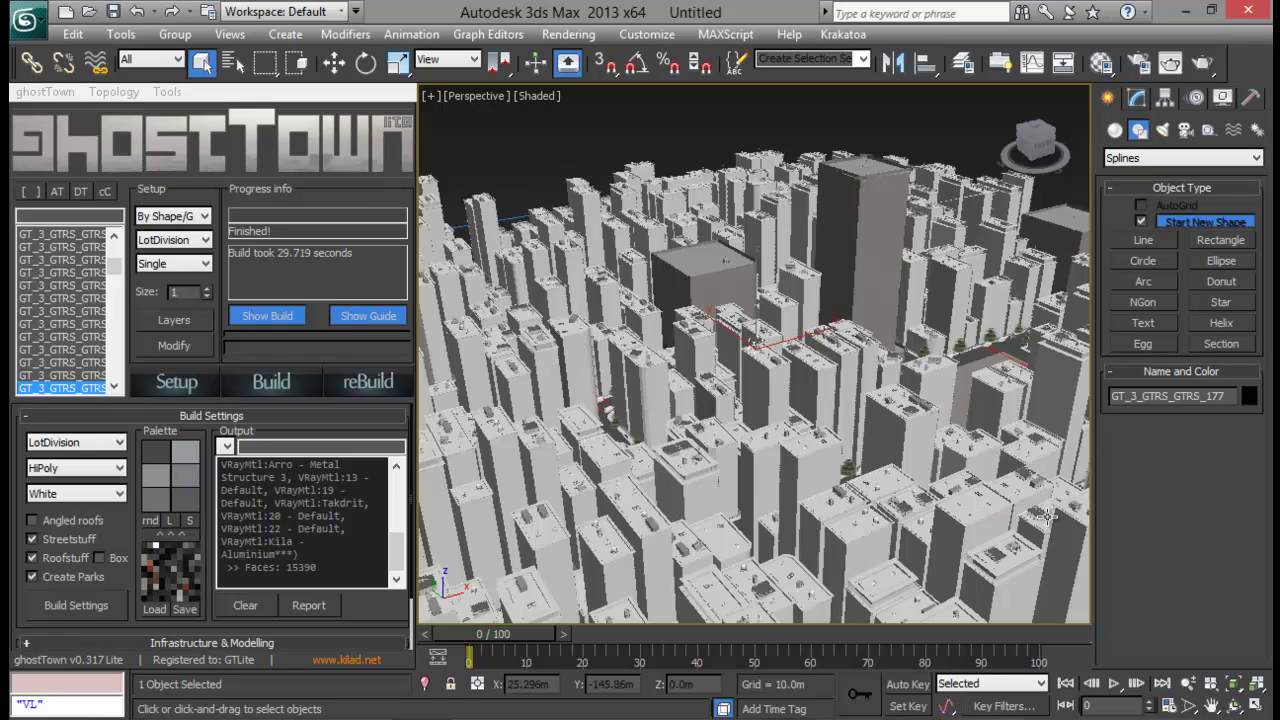
scroll(778, 376, "down", 2)
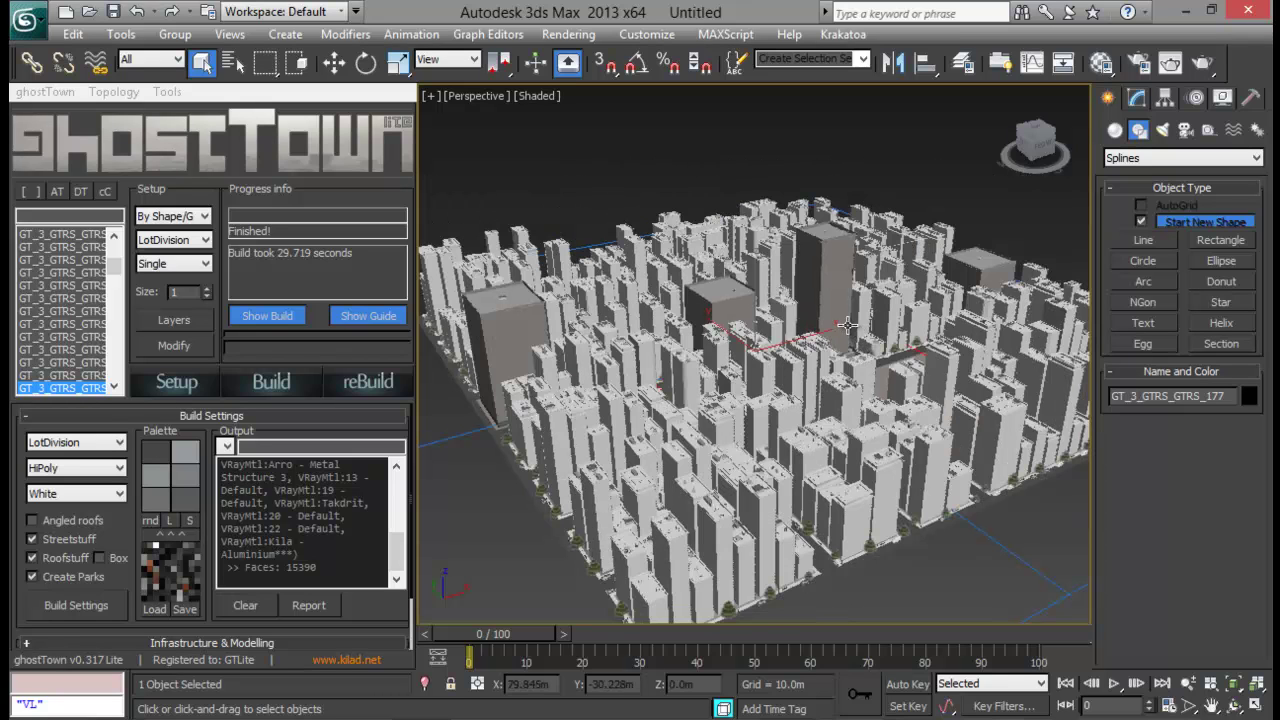
middle_click_drag(847, 325, 846, 342, "alt")
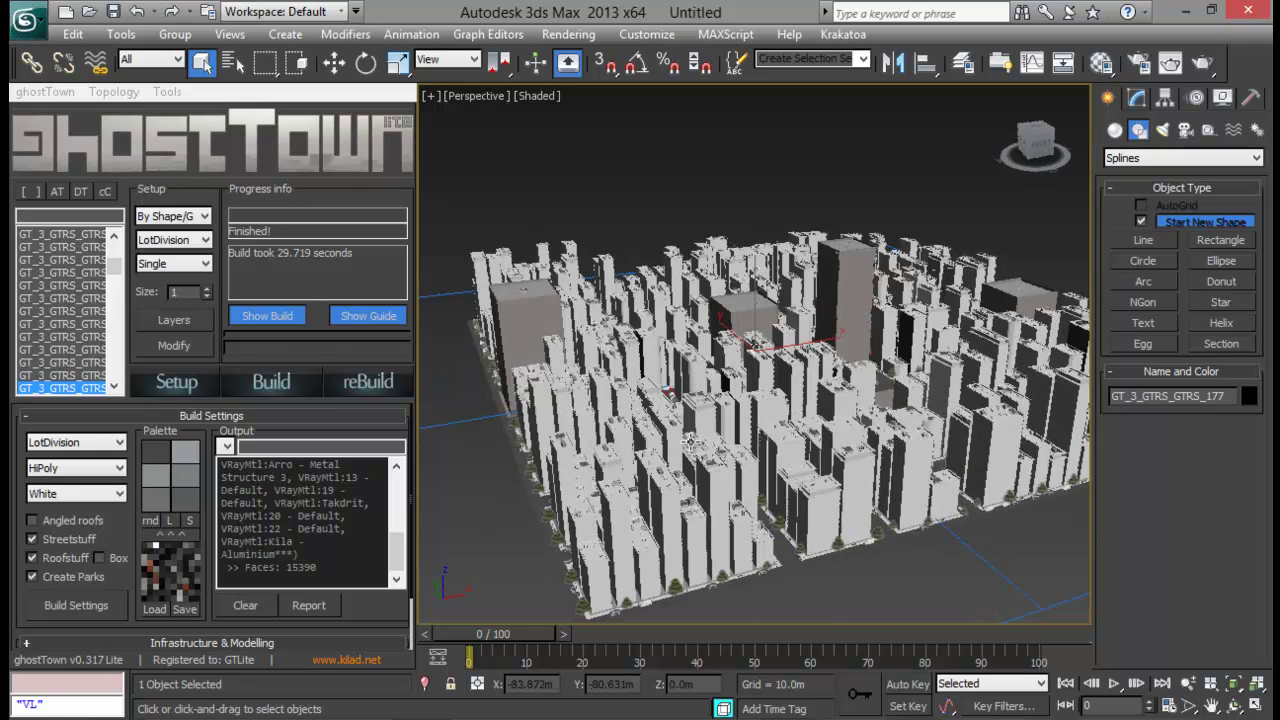
mouse_move(692, 430)
middle_mouse_down("alt")
mouse_move(733, 350)
mouse_move(716, 332)
middle_mouse_up("alt")
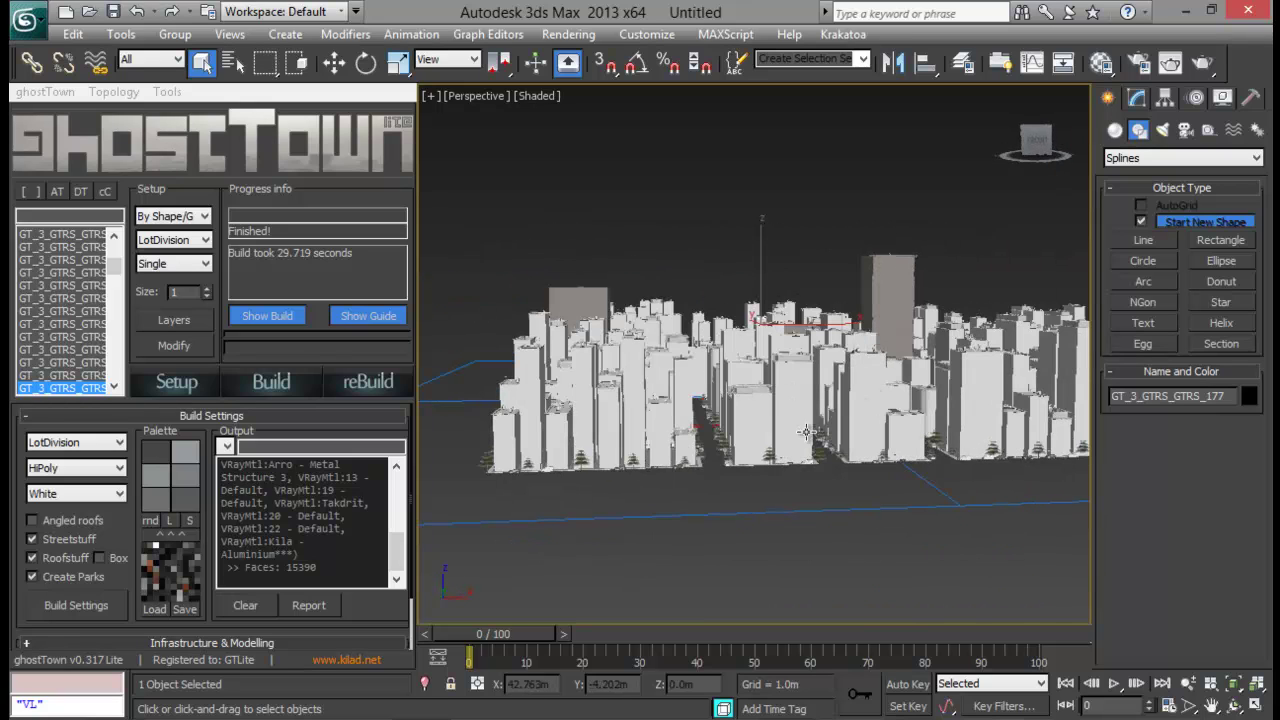
mouse_move(765, 388)
middle_mouse_down()
mouse_move(724, 314)
mouse_move(720, 271)
middle_mouse_up()
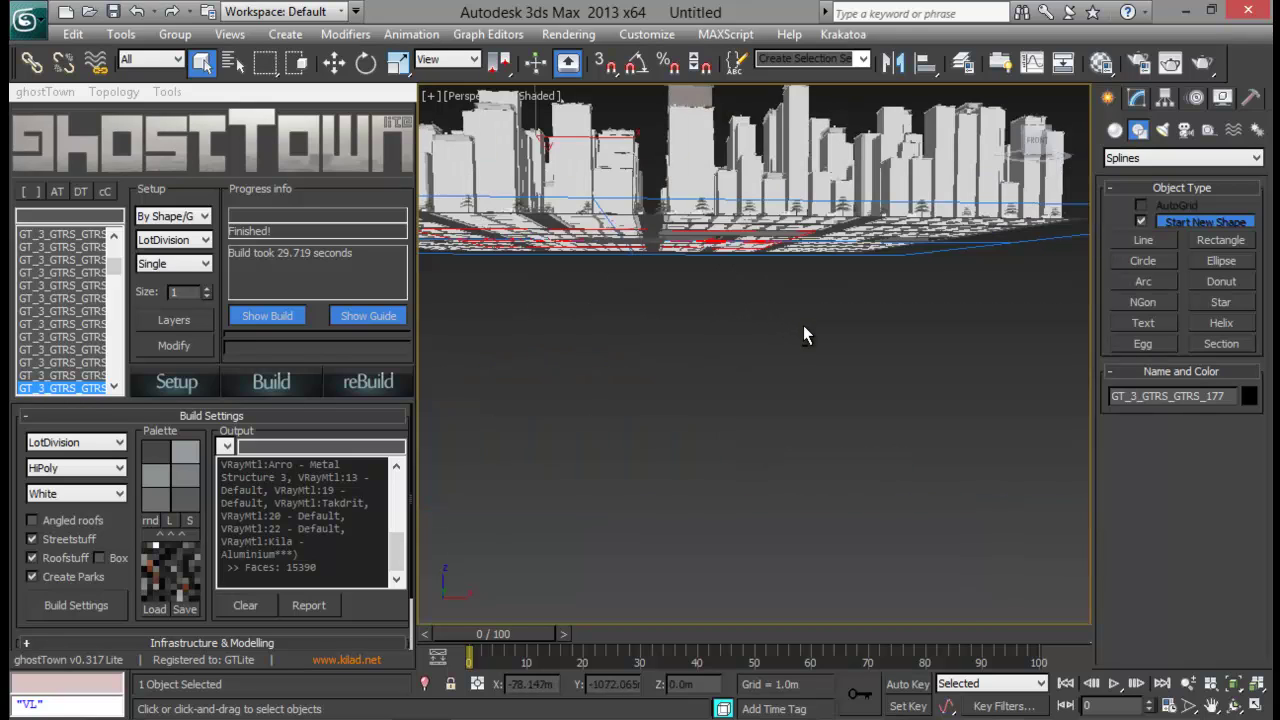
middle_click_drag(803, 325, 797, 323, "alt")
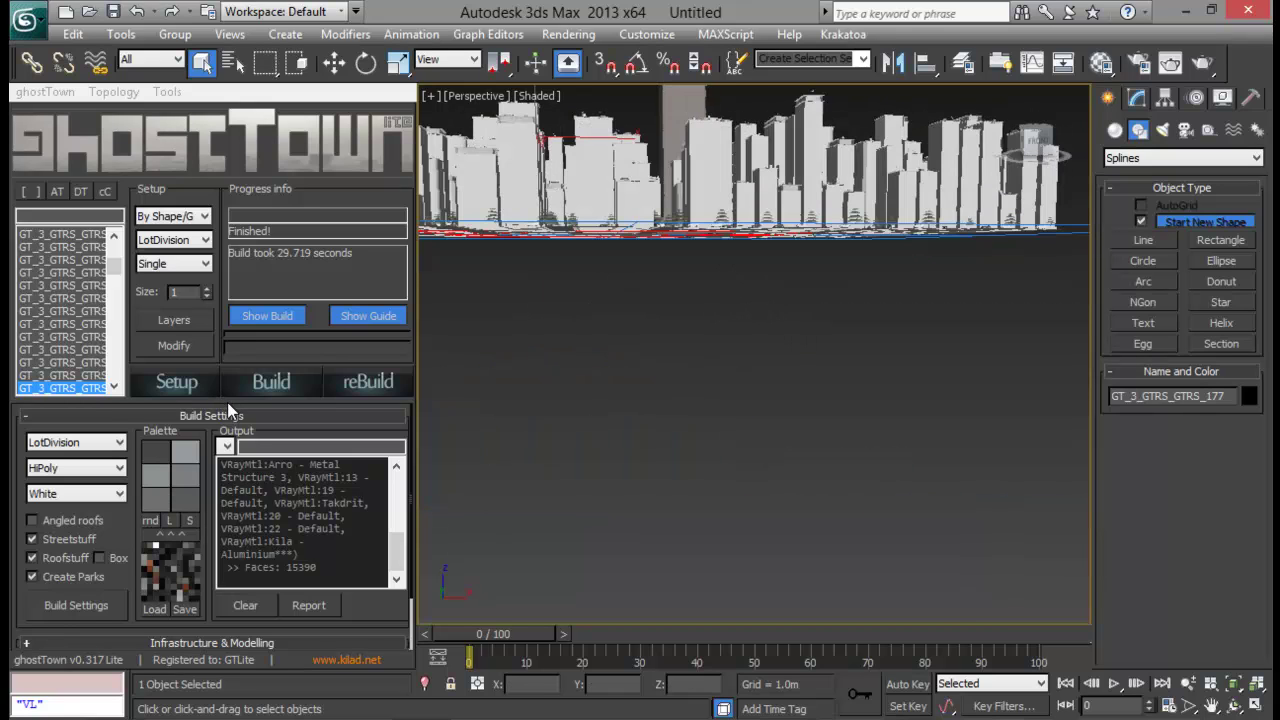
Step: Expand the ghostTown Infrastructure & Modelling rollout and pan the city back into view
left_click_drag(228, 403, 235, 316)
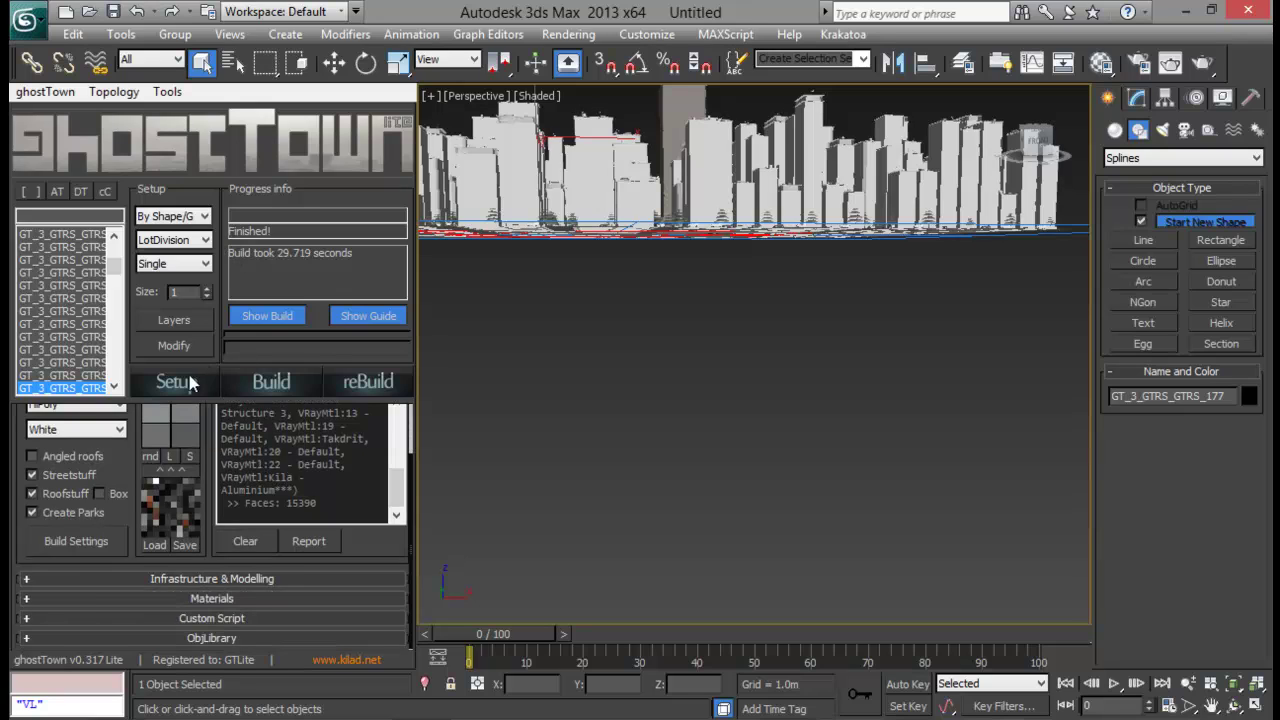
left_click(226, 580)
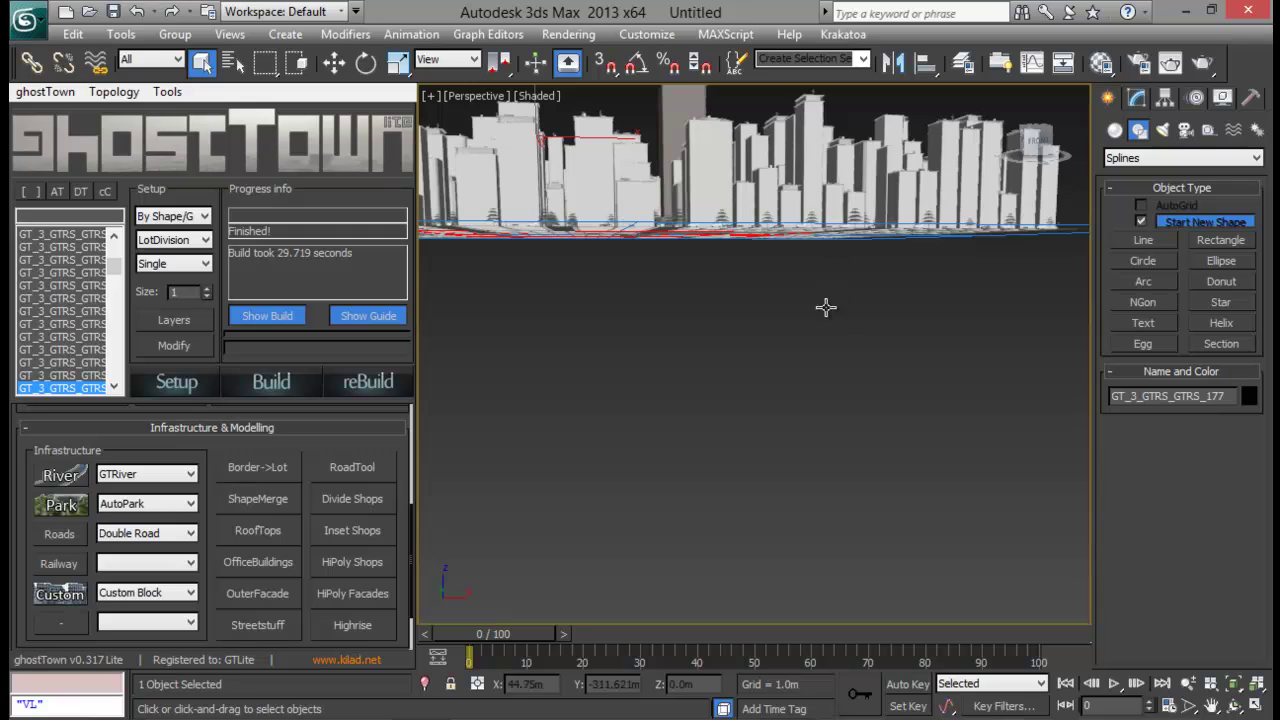
mouse_move(811, 362)
middle_mouse_down()
mouse_move(816, 485)
mouse_move(743, 473)
middle_mouse_up()
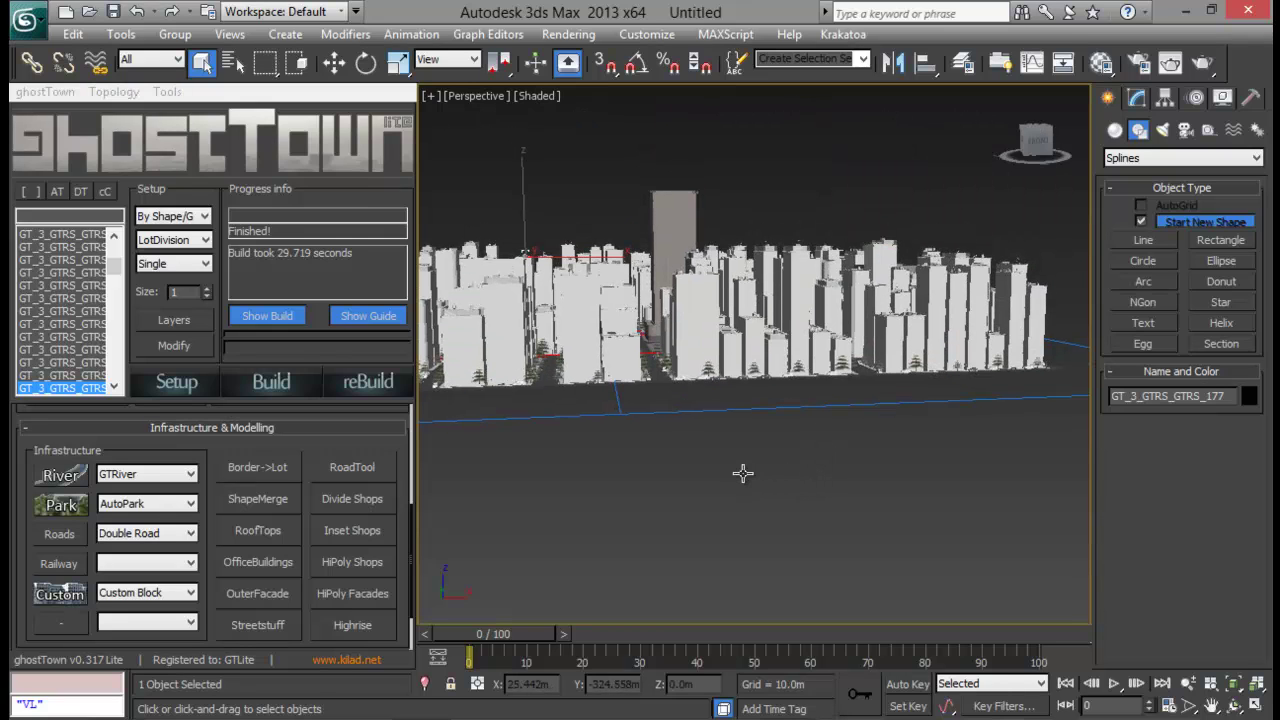
scroll(752, 478, "down", 2)
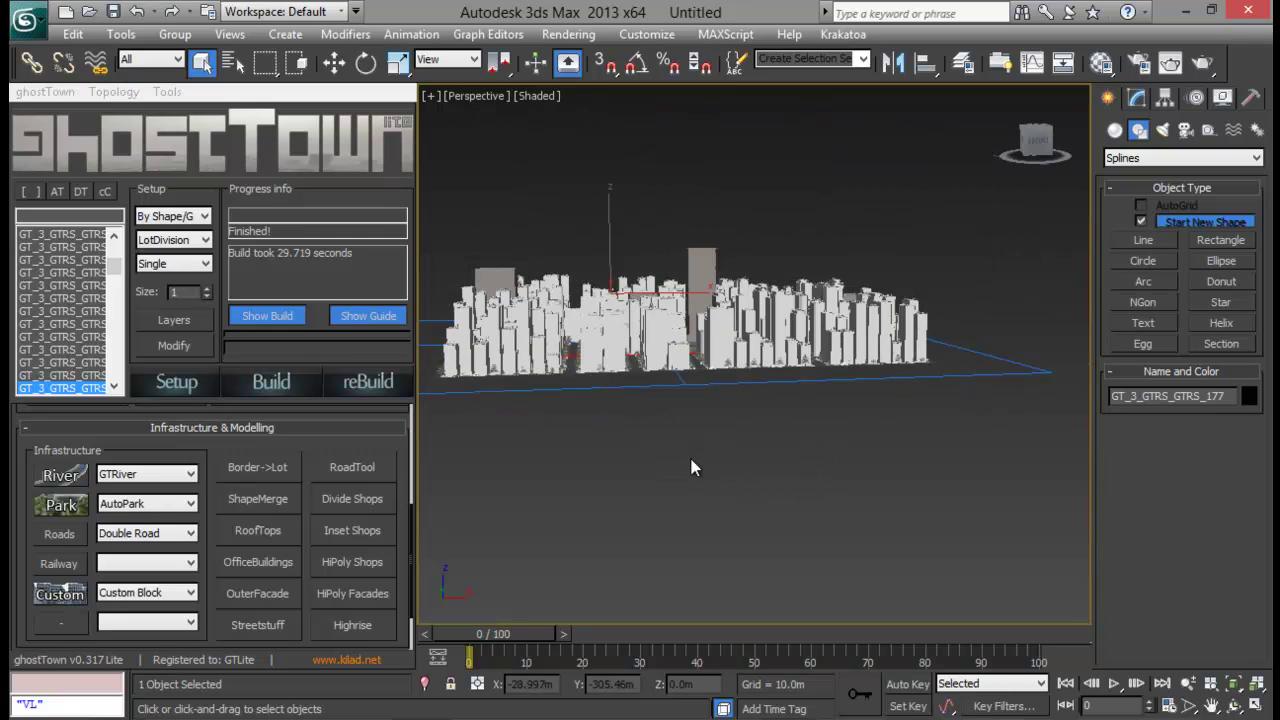
Step: Reframe the city from an elevated angle and box-select the entire generated city
mouse_move(713, 485)
middle_mouse_down("alt")
mouse_move(763, 514)
mouse_move(816, 350)
middle_mouse_up("alt")
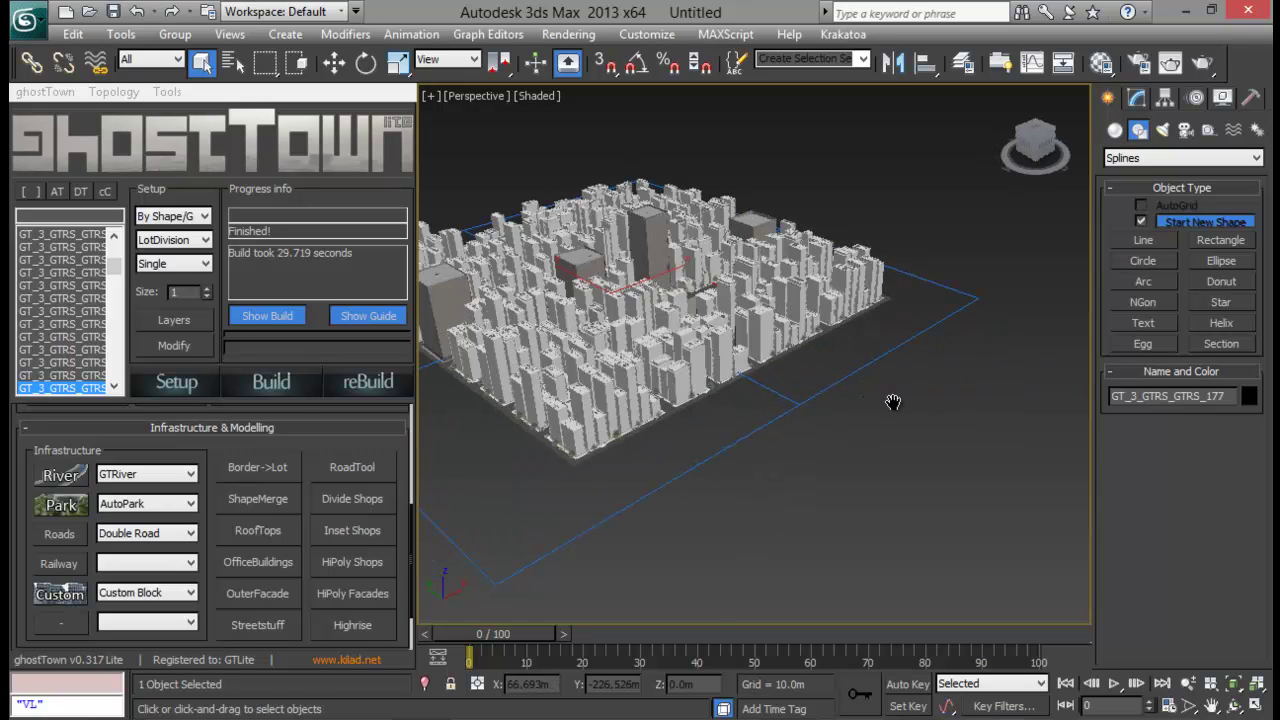
mouse_move(893, 402)
middle_mouse_down()
mouse_move(594, 183)
mouse_move(580, 157)
mouse_move(864, 502)
middle_mouse_up()
scroll(880, 488, "up", 2)
scroll(905, 468, "up", 2)
scroll(918, 460, "up", 2)
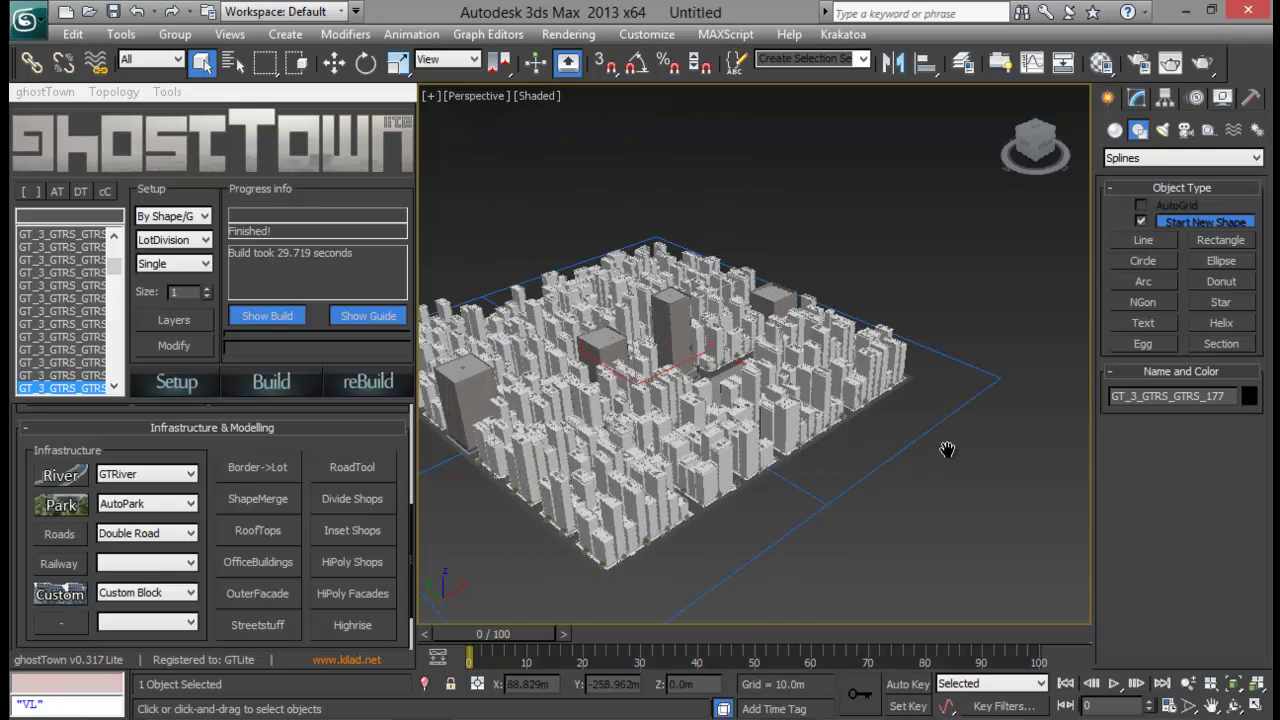
mouse_move(470, 482)
middle_mouse_down()
mouse_move(477, 449)
mouse_move(1048, 418)
mouse_move(1014, 352)
middle_mouse_up()
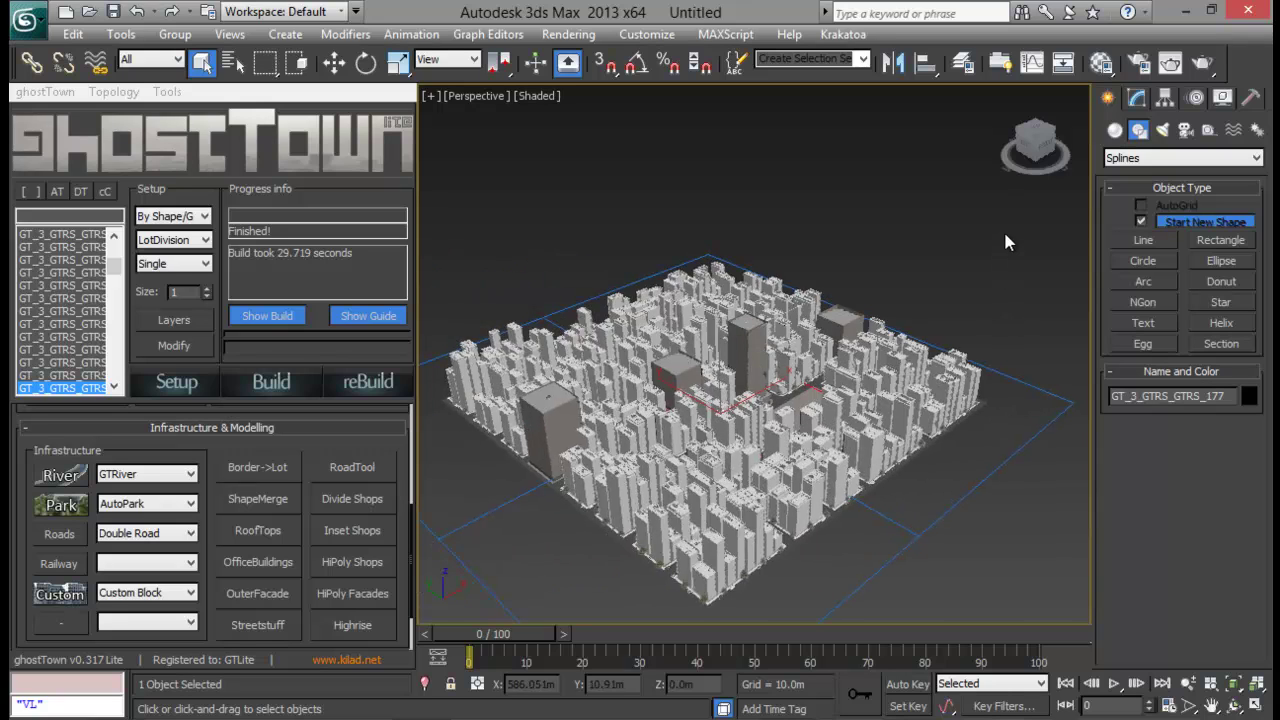
mouse_move(1004, 234)
left_mouse_down()
mouse_move(388, 619)
mouse_move(515, 583)
left_mouse_up()
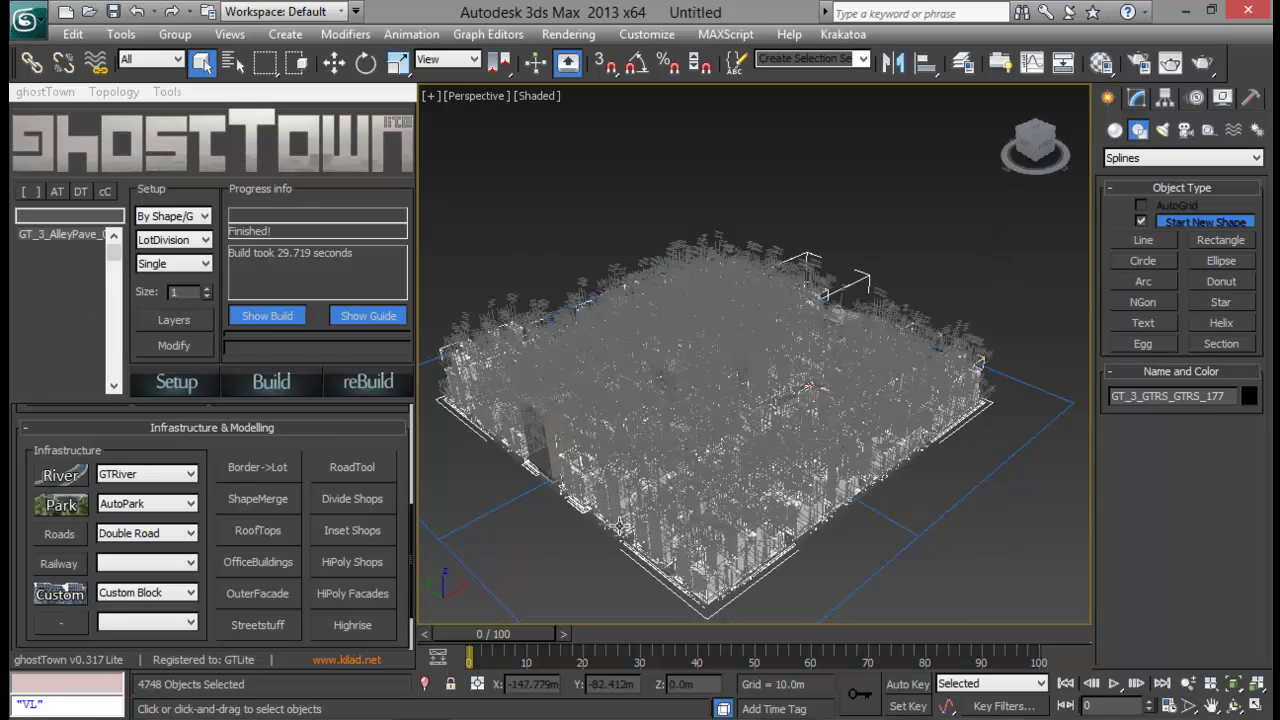
Step: Delete the selected city and draw a large rectangle around the min-area text
key("Delete")
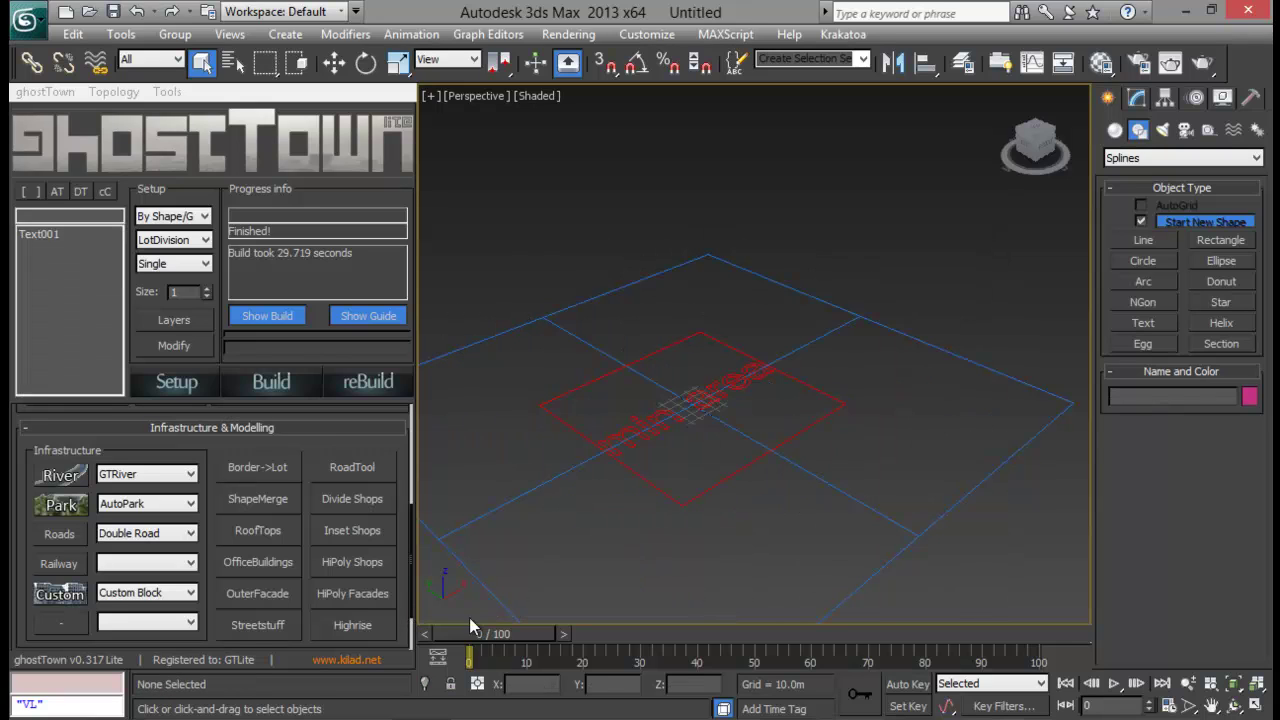
left_click(1228, 242)
mouse_move(880, 430)
middle_mouse_down("alt")
mouse_move(786, 443)
mouse_move(731, 423)
middle_mouse_up("alt")
mouse_move(547, 291)
left_mouse_down()
mouse_move(640, 390)
mouse_move(1014, 429)
left_mouse_up()
right_click(1017, 437)
mouse_move(800, 303)
middle_mouse_down()
mouse_move(809, 297)
mouse_move(807, 311)
middle_mouse_up()
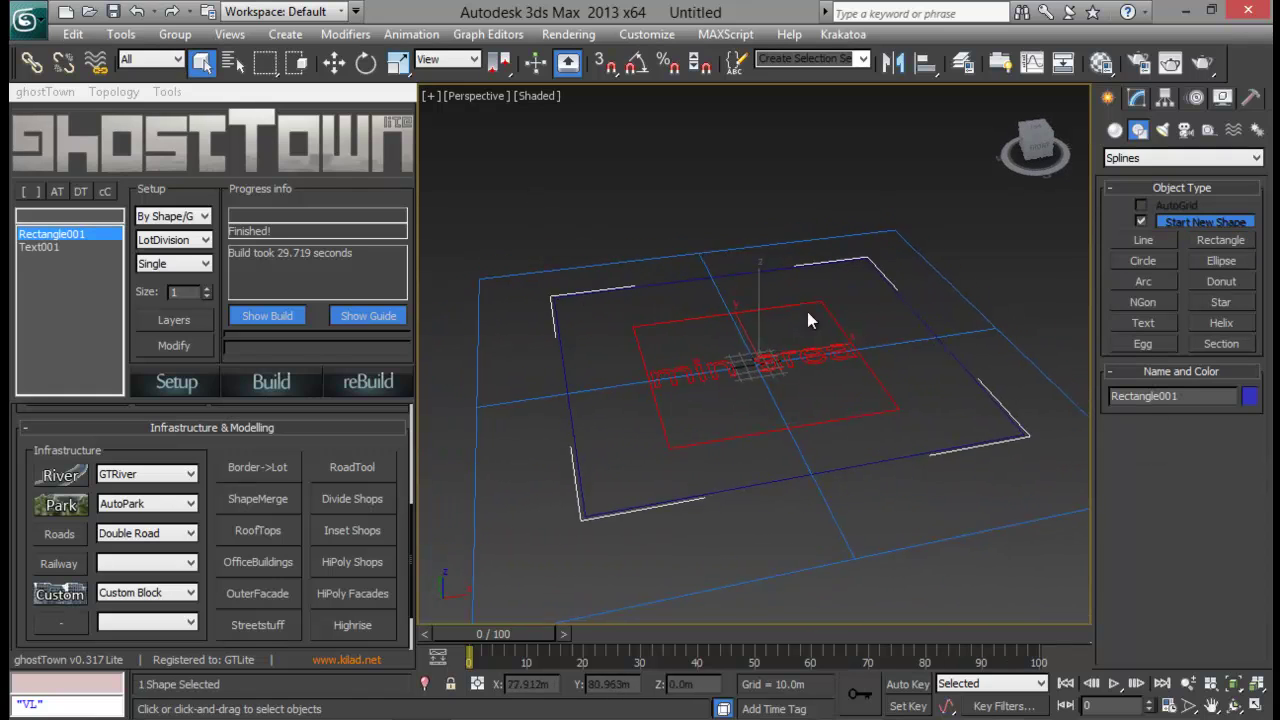
Step: Convert the rectangle to a road plane, select two of its polygons, and build a Park there
left_click(169, 385)
left_click(1138, 97)
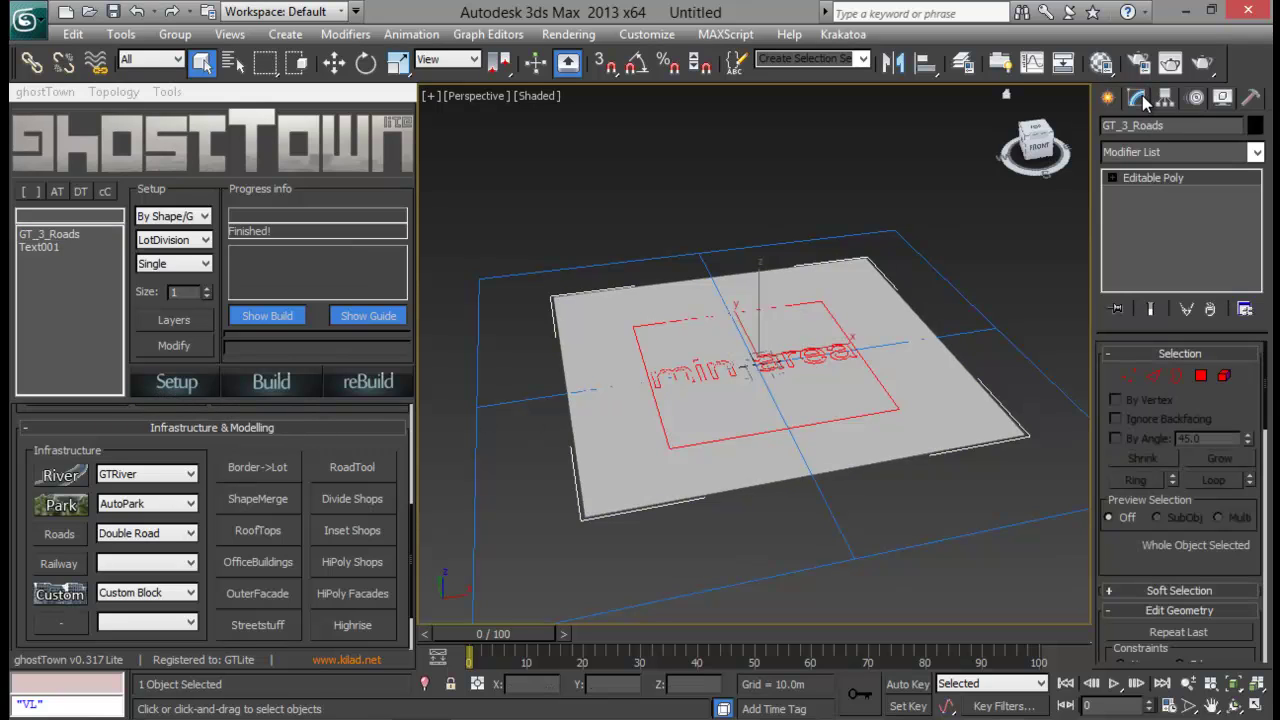
left_click(1201, 376)
left_click(610, 355)
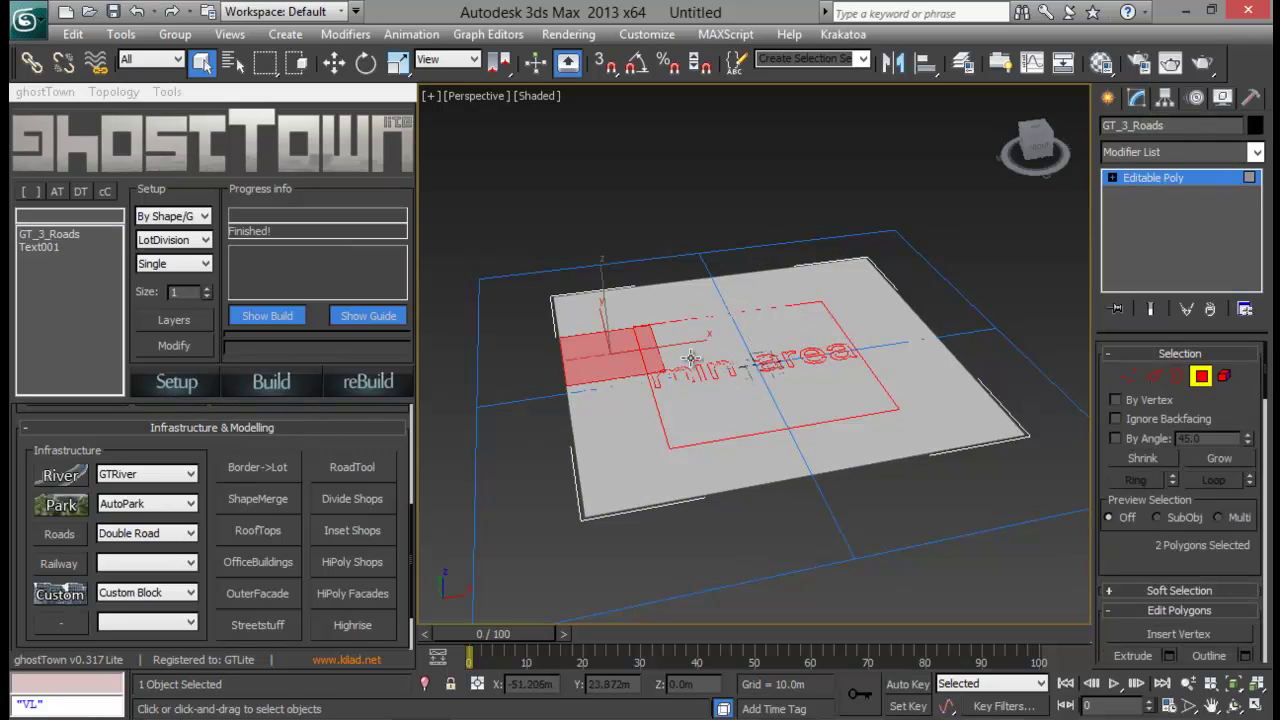
left_click(705, 345)
left_click(688, 350, "ctrl")
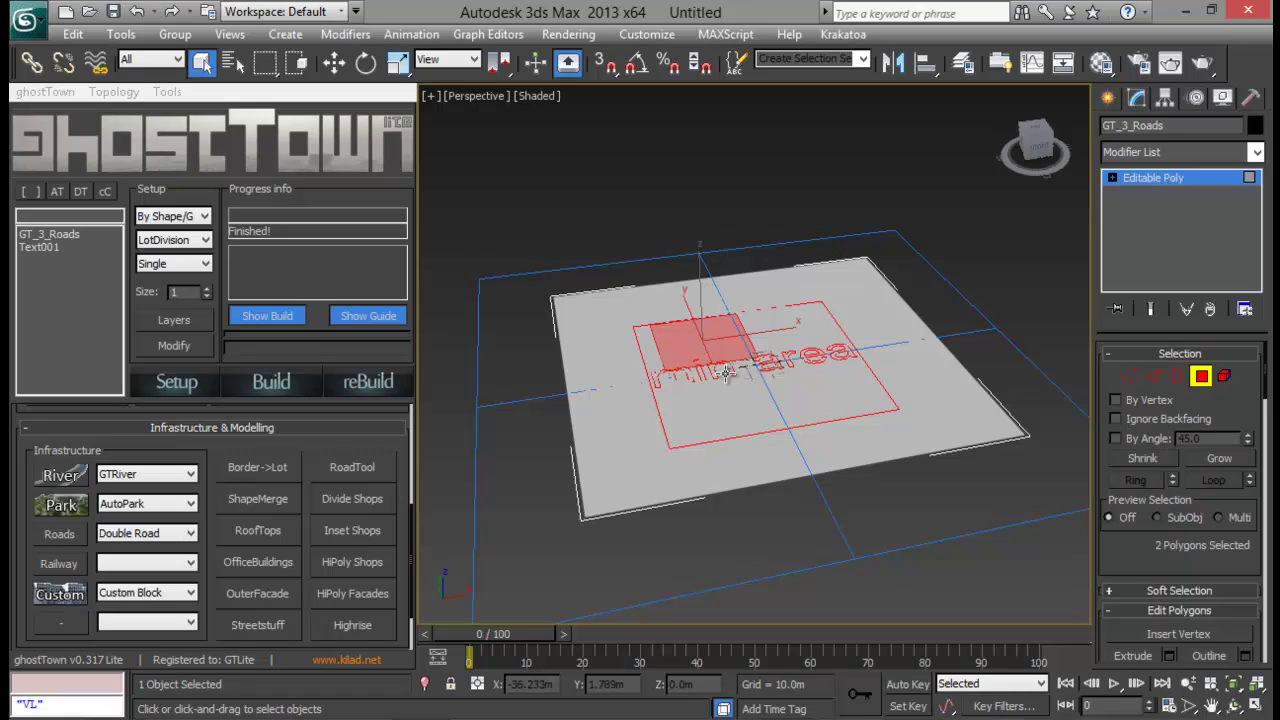
left_click(62, 508)
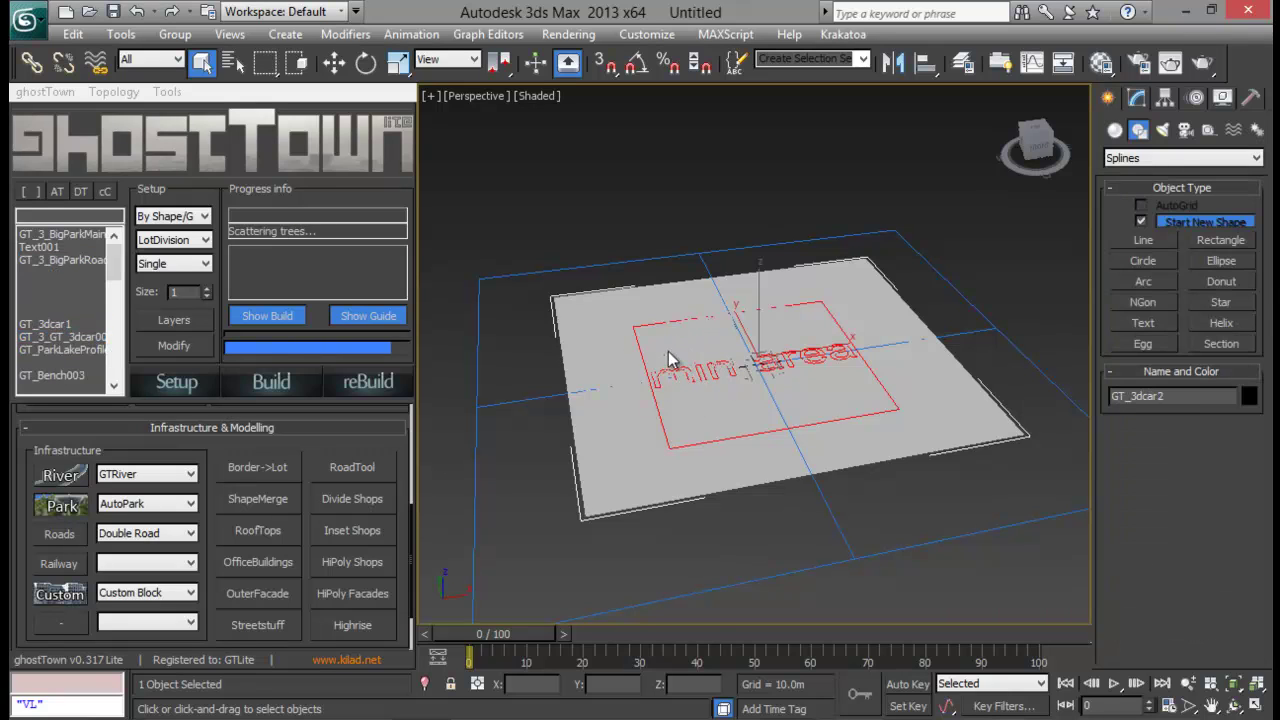
Step: Zoom and orbit to inspect the new park with its trees and parked cars
scroll(741, 466, "up", 5)
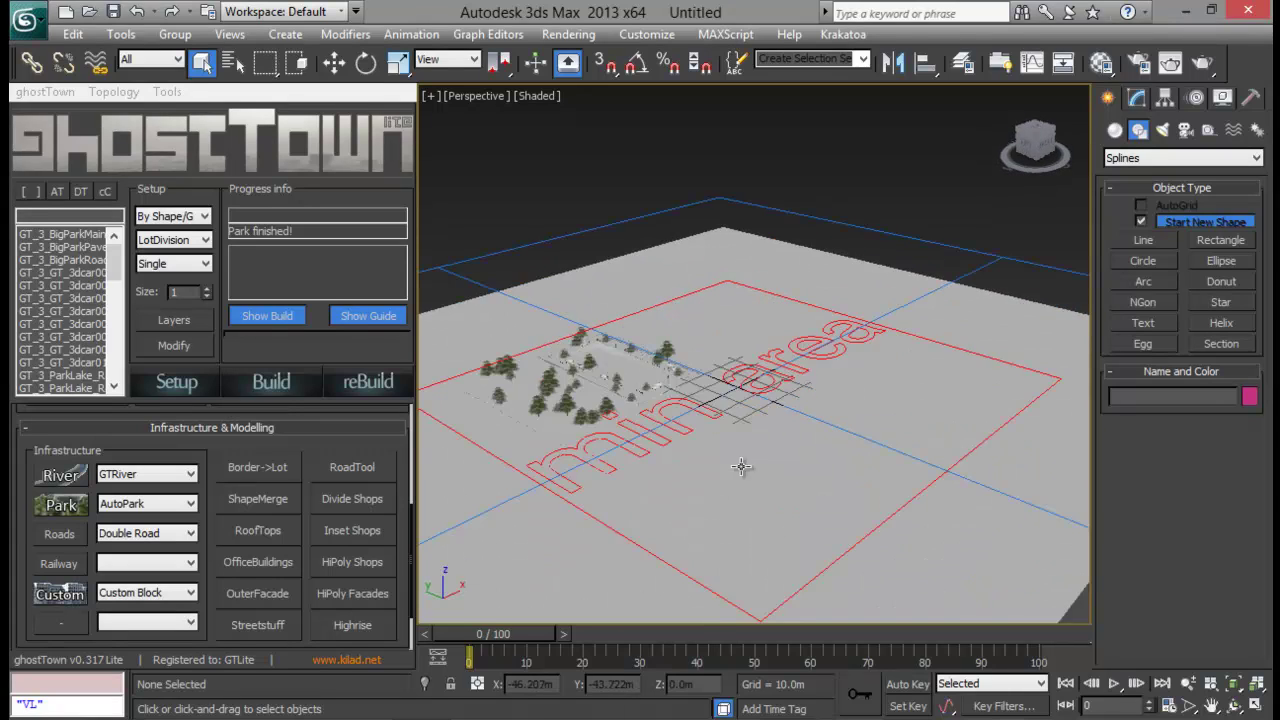
scroll(741, 466, "up", 3)
scroll(829, 354, "up", 2)
scroll(850, 350, "up", 2)
scroll(853, 349, "up", 2)
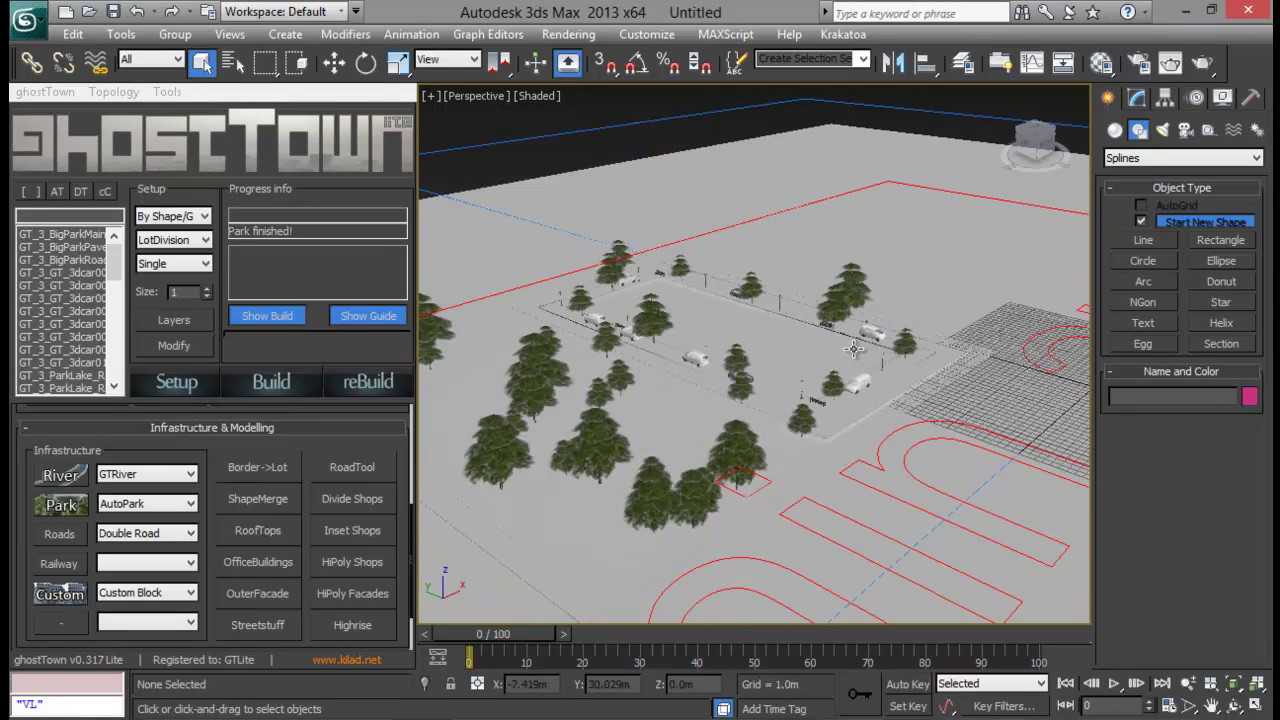
middle_click_drag(716, 388, 563, 389, "alt")
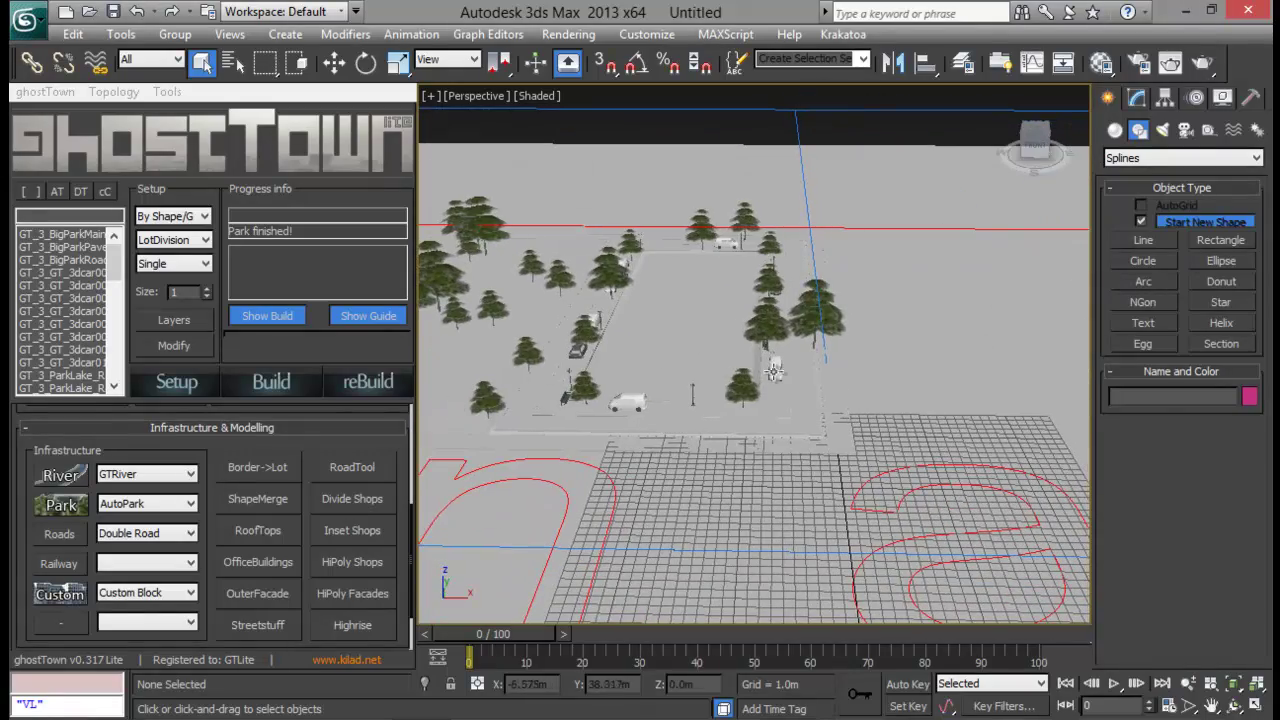
scroll(771, 387, "down", 3)
mouse_move(706, 371)
middle_mouse_down("alt")
mouse_move(765, 466)
mouse_move(799, 388)
mouse_move(903, 417)
middle_mouse_up("alt")
scroll(765, 466, "down", 5)
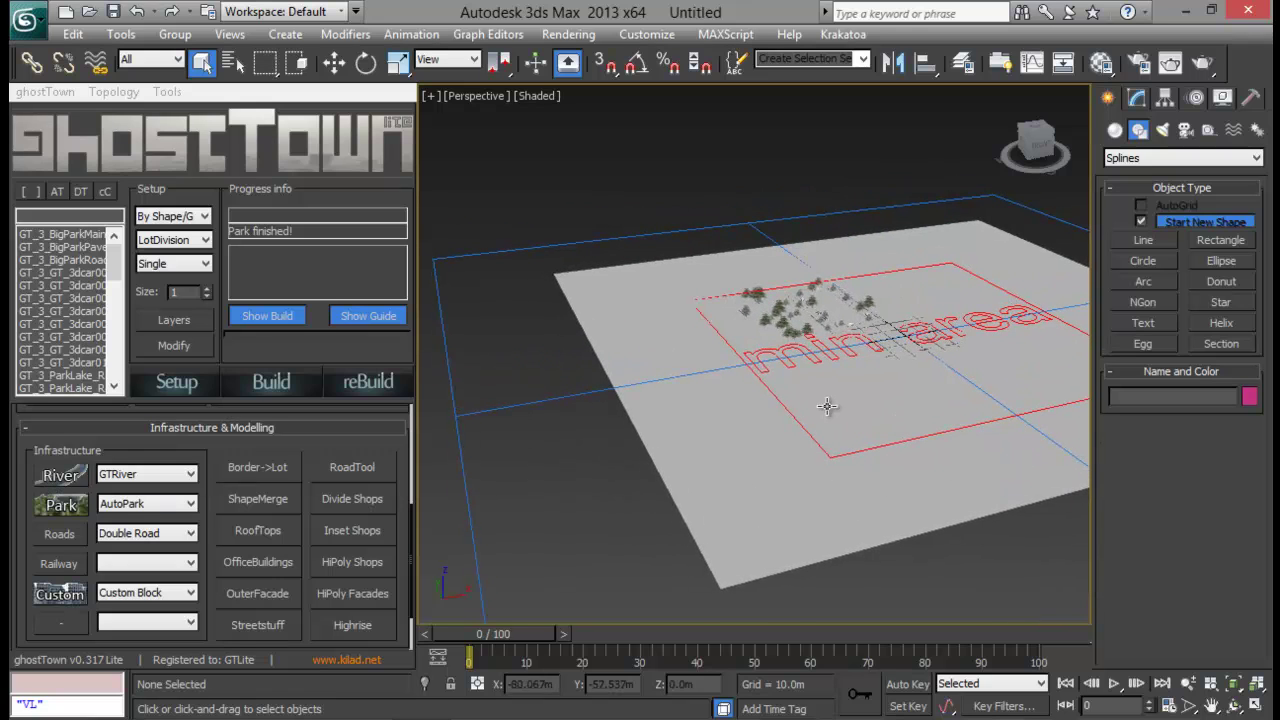
Step: Draw a Line spline path running around the edge of the park plane
scroll(827, 406, "down", 3)
left_click(1143, 240)
scroll(845, 380, "down", 2)
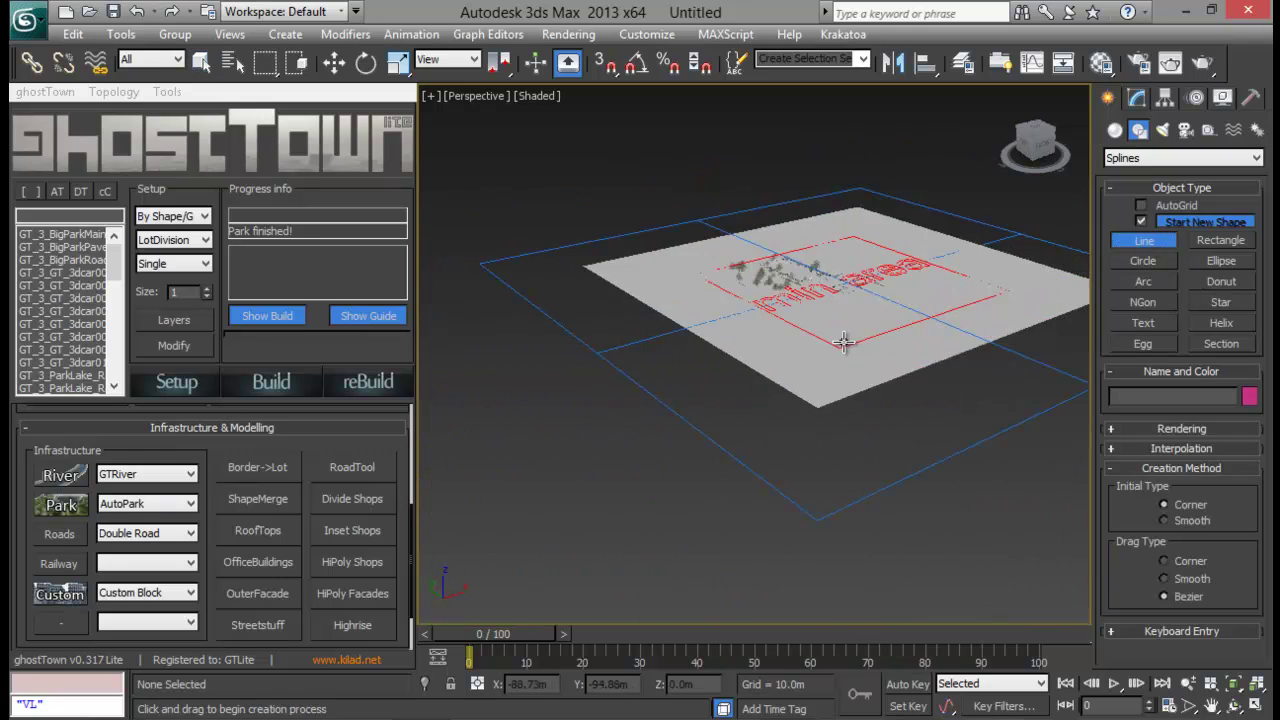
middle_click_drag(837, 345, 634, 383, "alt")
left_click(586, 319)
left_click(839, 543)
left_click(944, 512)
left_click(998, 380)
right_click(998, 380)
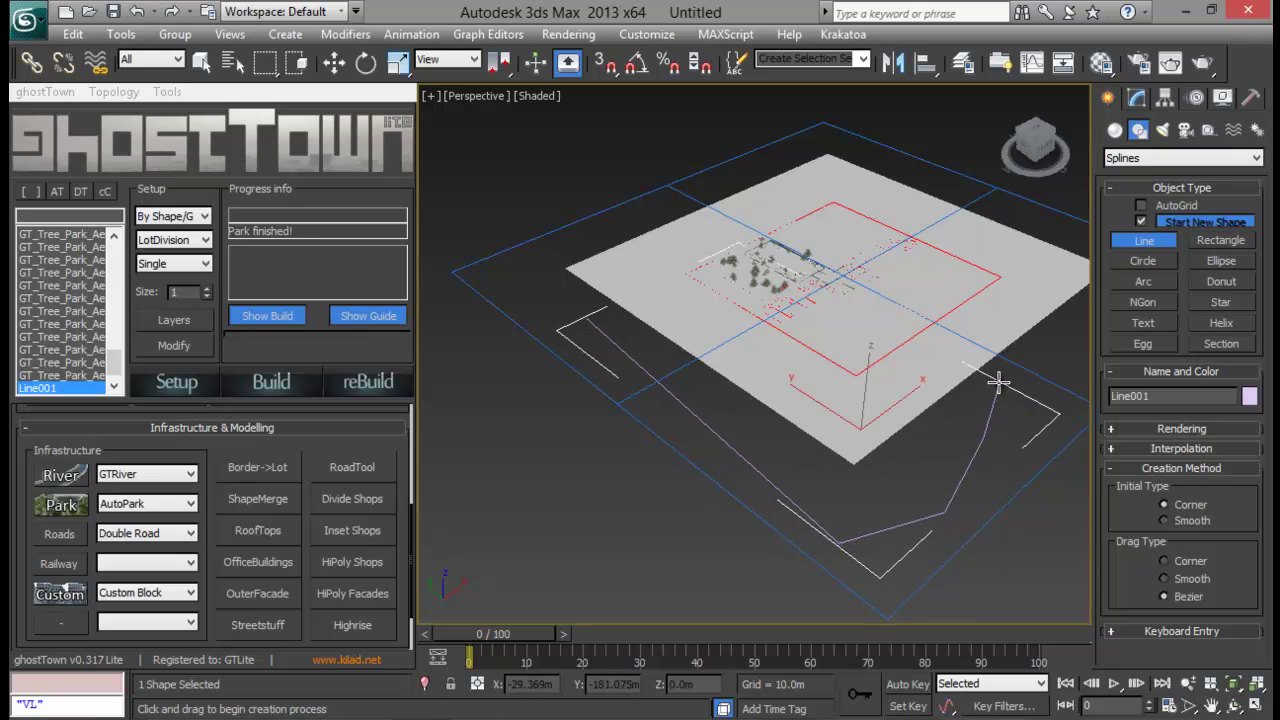
Step: Generate GT_3_River along the path and zoom in and out to inspect the riverbed
middle_click_drag(998, 380, 857, 423, "alt")
left_click(60, 476)
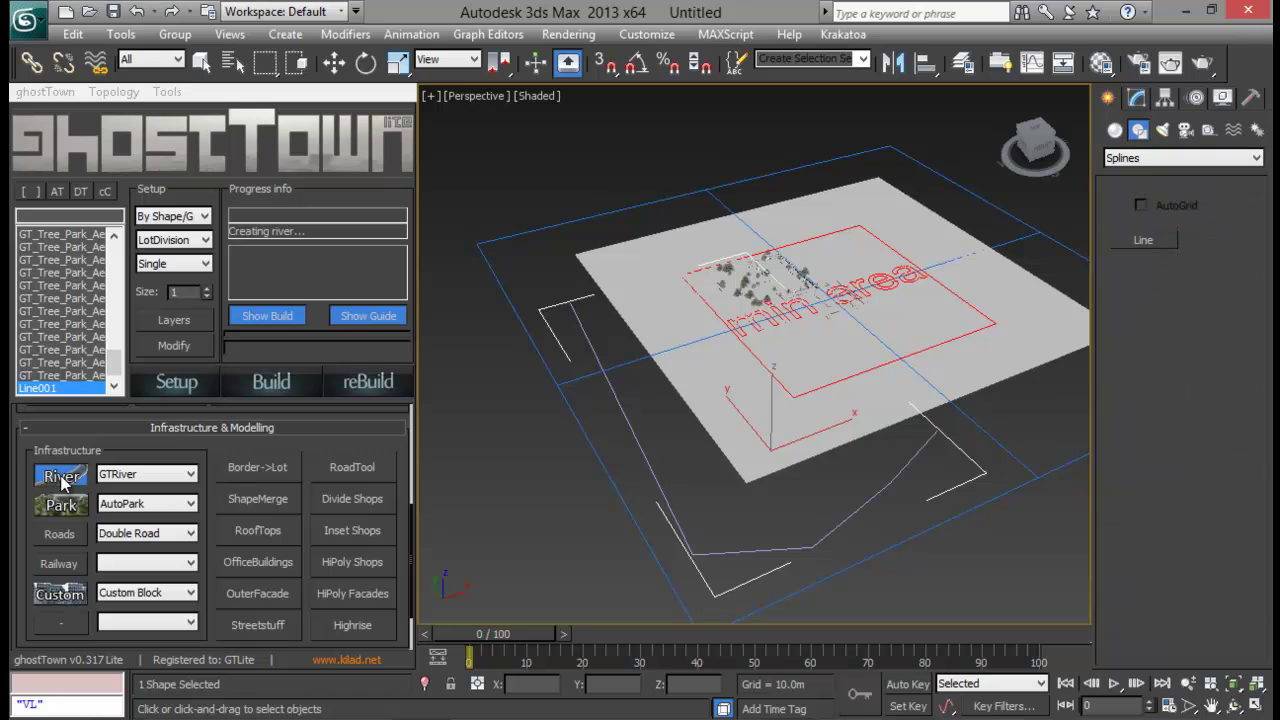
mouse_move(709, 526)
middle_mouse_down("alt")
mouse_move(687, 467)
mouse_move(737, 434)
middle_mouse_up("alt")
scroll(687, 467, "up", 3)
scroll(669, 468, "up", 3)
scroll(714, 491, "up", 3)
scroll(720, 477, "up", 3)
scroll(709, 483, "up", 2)
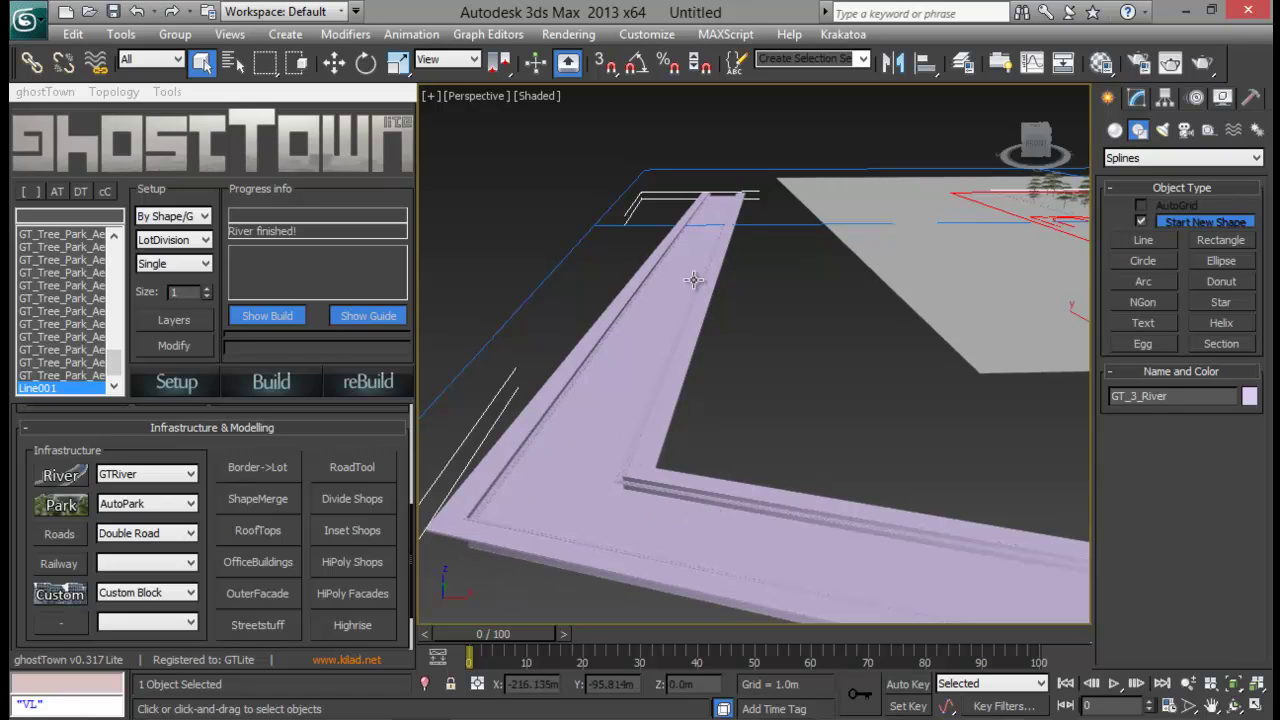
scroll(734, 480, "down", 2)
scroll(743, 509, "down", 3)
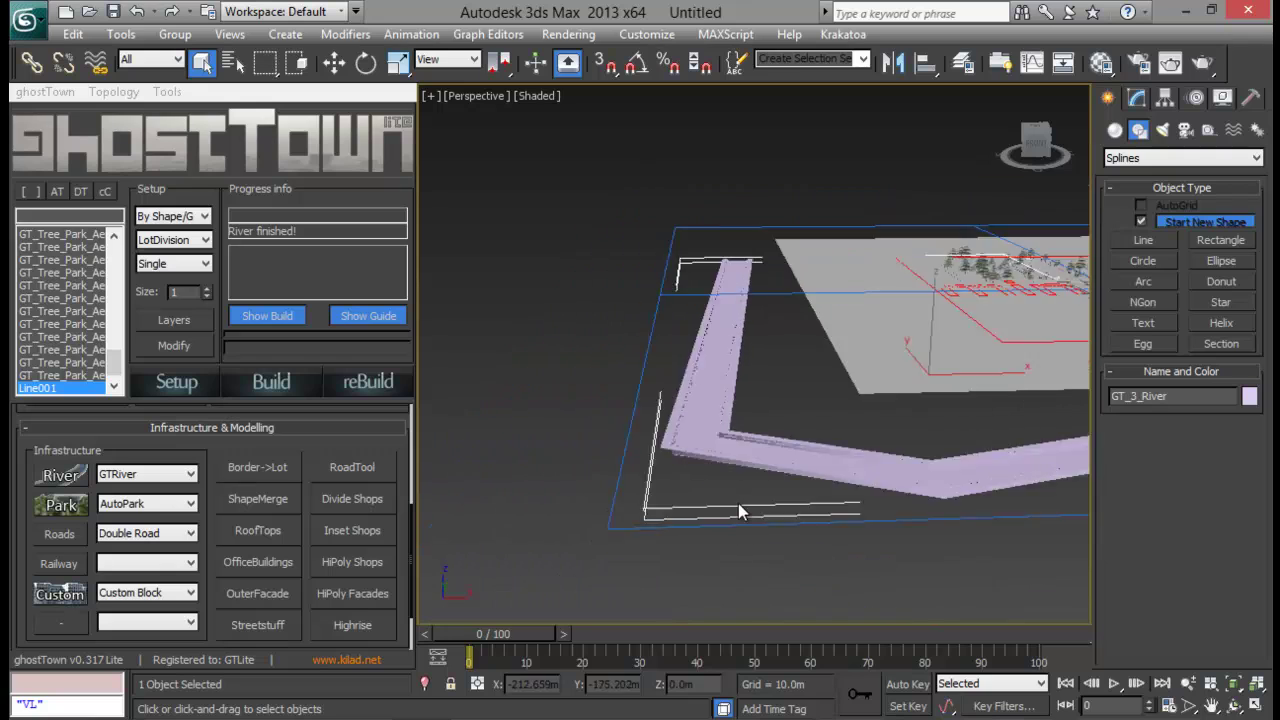
scroll(837, 523, "down", 3)
scroll(780, 553, "down", 3)
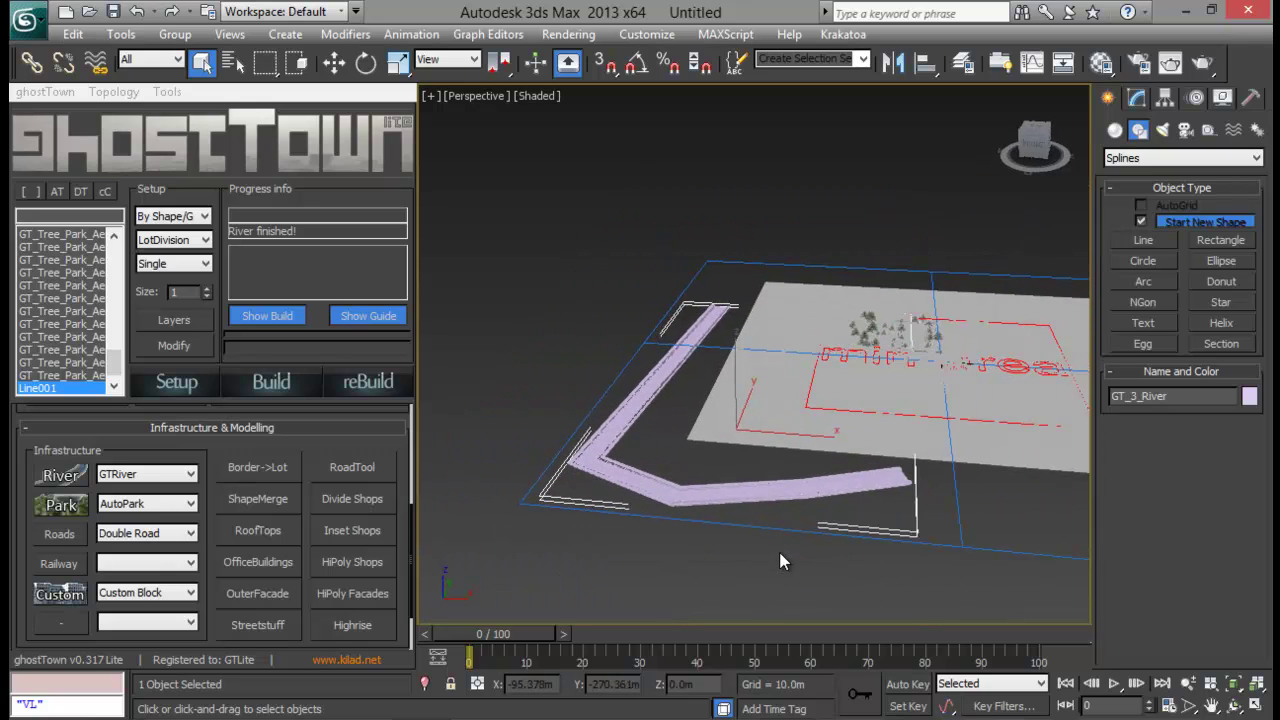
Step: Delete the river and draw a new four-vertex Line path beside the ground plane
key("Delete")
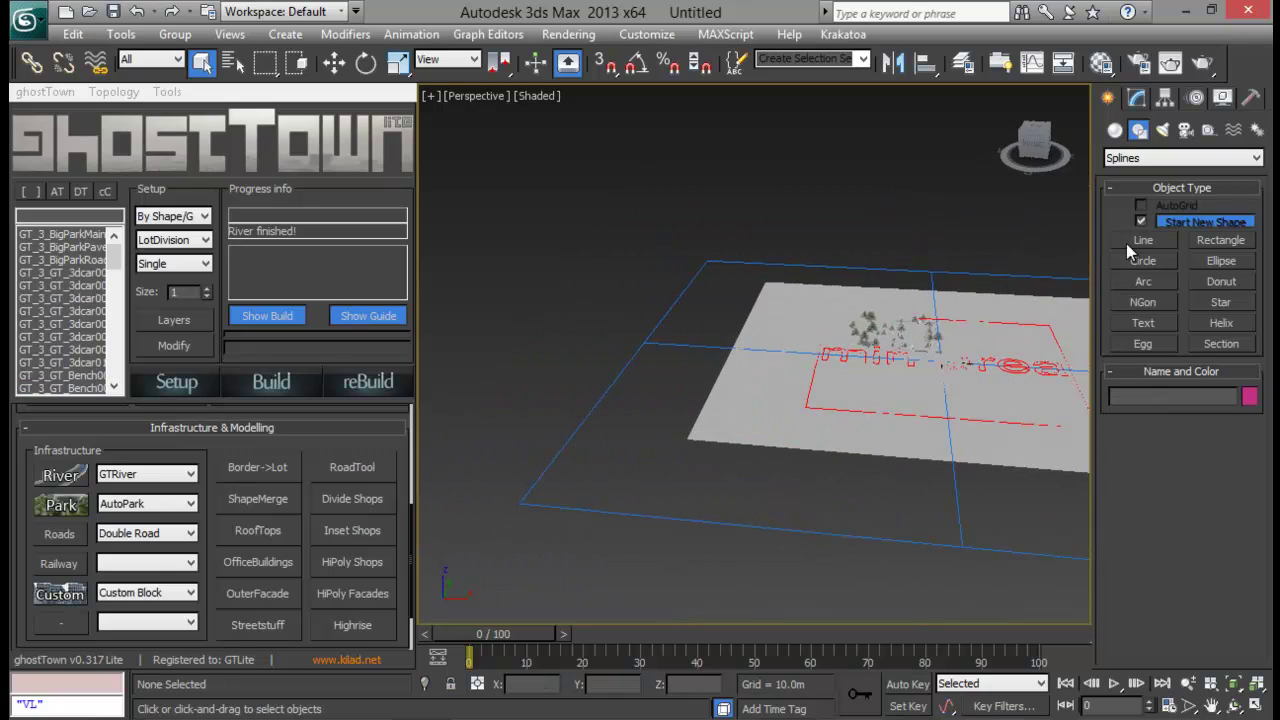
left_click(1143, 240)
left_click(717, 300)
left_click(643, 450)
left_click(705, 483)
left_click(945, 491)
right_click(932, 476)
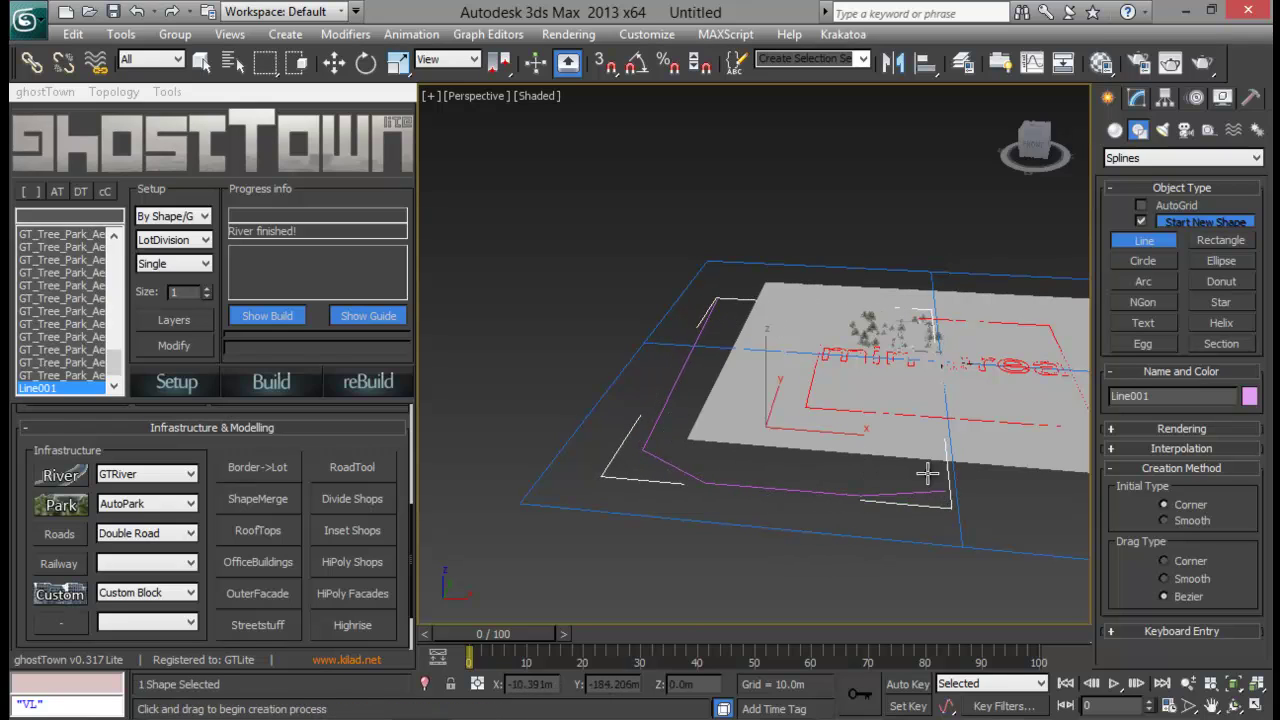
Step: Generate a Double Road with streetlights along the line and orbit to inspect it
left_click(60, 534)
scroll(606, 500, "up", 2)
scroll(600, 484, "up", 3)
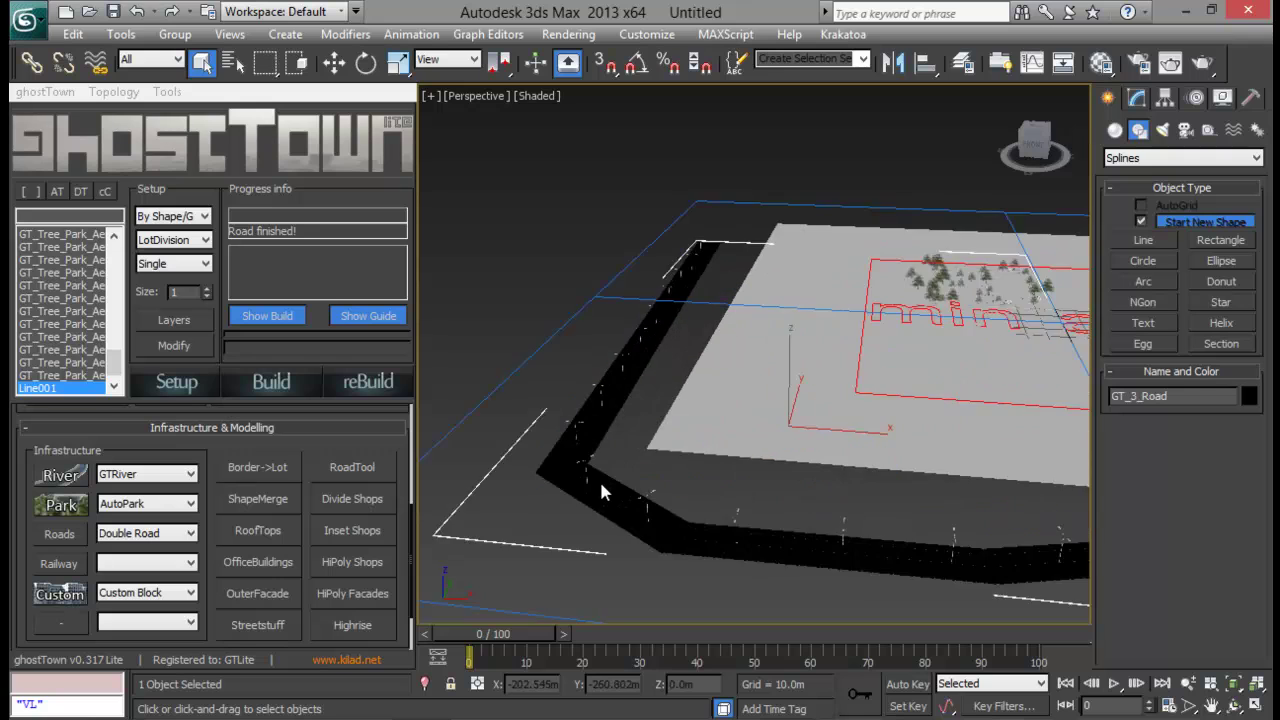
scroll(600, 484, "up", 2)
scroll(640, 430, "up", 2)
scroll(662, 373, "up", 2)
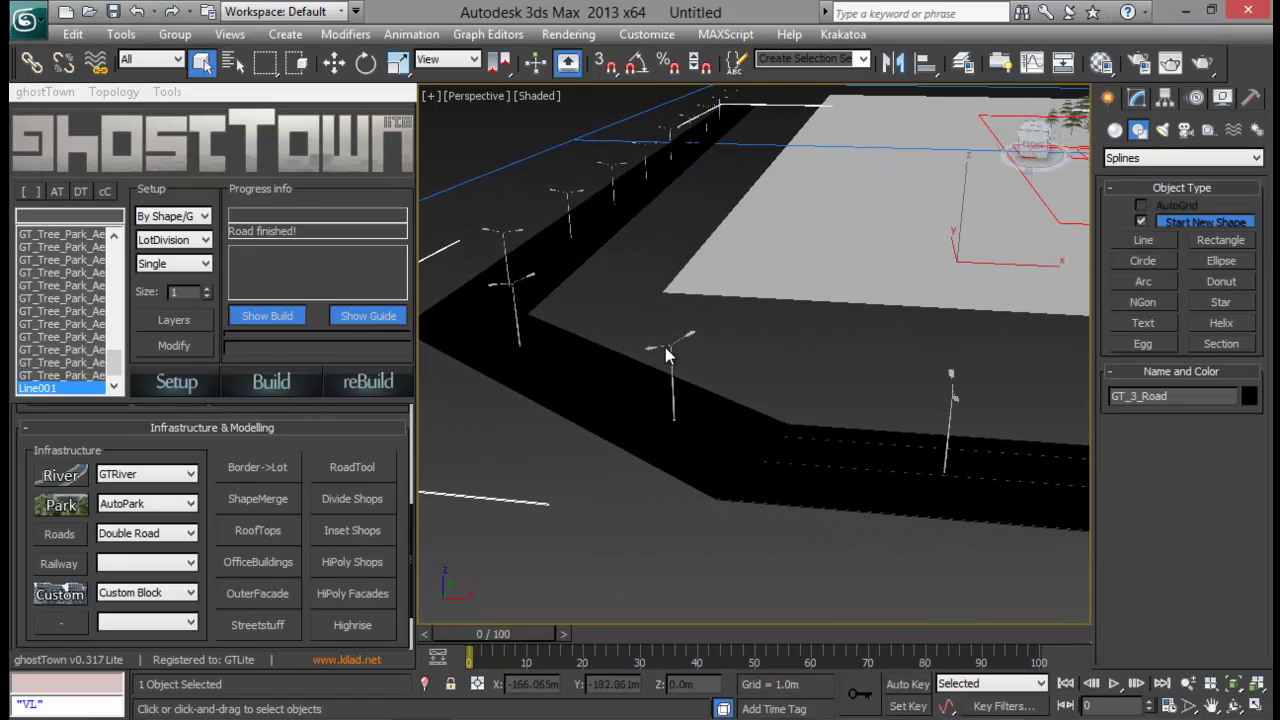
mouse_move(541, 295)
middle_mouse_down("alt")
mouse_move(600, 296)
mouse_move(523, 301)
middle_mouse_up("alt")
scroll(523, 301, "down", 2)
scroll(510, 300, "down", 2)
scroll(515, 314, "down", 3)
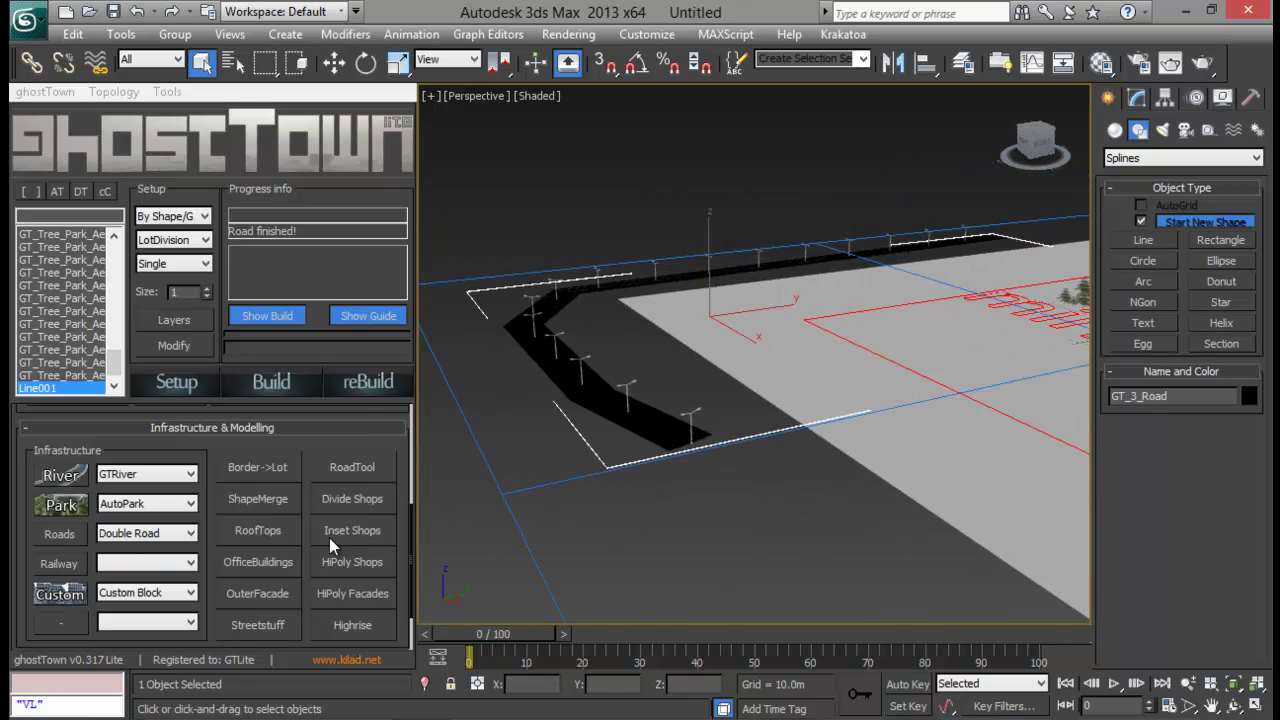
mouse_move(436, 519)
middle_mouse_down("alt")
mouse_move(606, 480)
mouse_move(771, 486)
mouse_move(685, 428)
mouse_move(712, 445)
middle_mouse_up("alt")
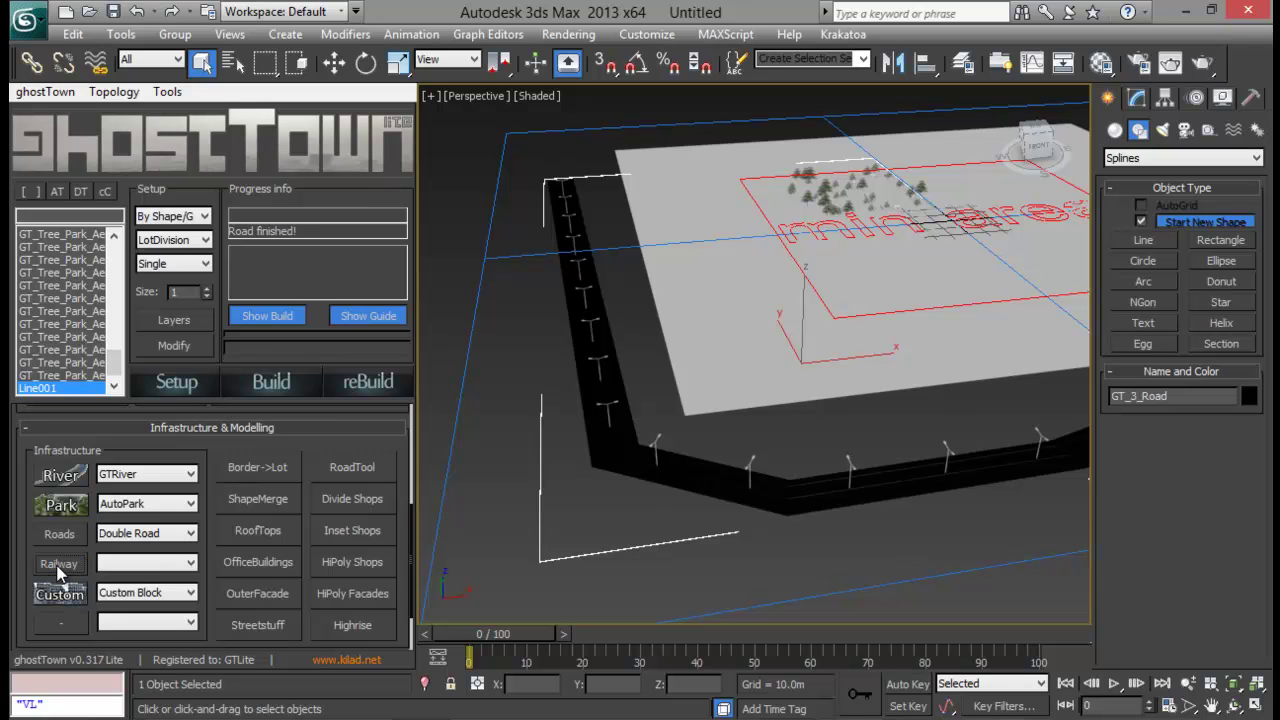
Step: Delete the black road and generate an OfficeBuildings tower on a corner polygon of GT_3_Roads
key("Delete")
mouse_move(794, 503)
middle_mouse_down()
mouse_move(943, 437)
mouse_move(845, 478)
mouse_move(878, 449)
mouse_move(834, 503)
mouse_move(815, 489)
middle_mouse_up()
left_click(620, 425)
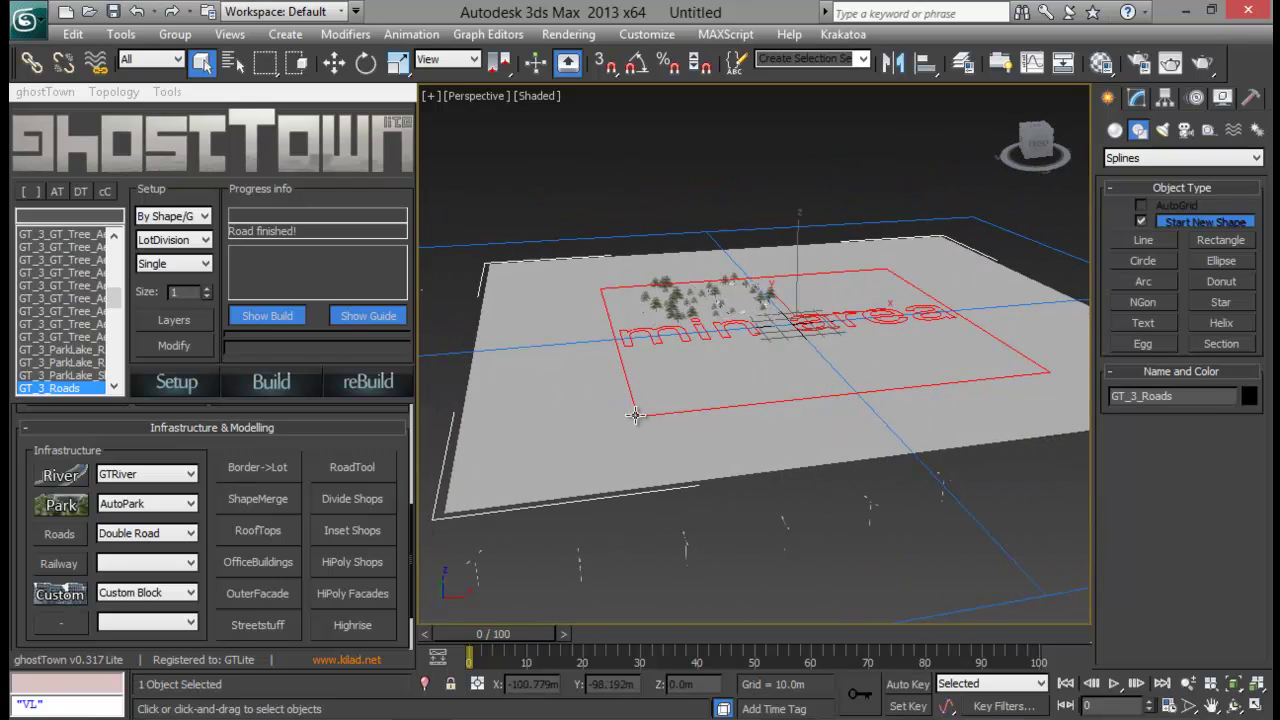
left_click(1136, 97)
left_click(1201, 375)
left_click(630, 440)
left_click(264, 566)
Step: Expand ghostTown's Materials rollout to show the 1stFloor facade library and reselect GT_3_Roads
mouse_move(593, 514)
middle_mouse_down("alt")
mouse_move(657, 470)
mouse_move(608, 459)
mouse_move(600, 490)
middle_mouse_up("alt")
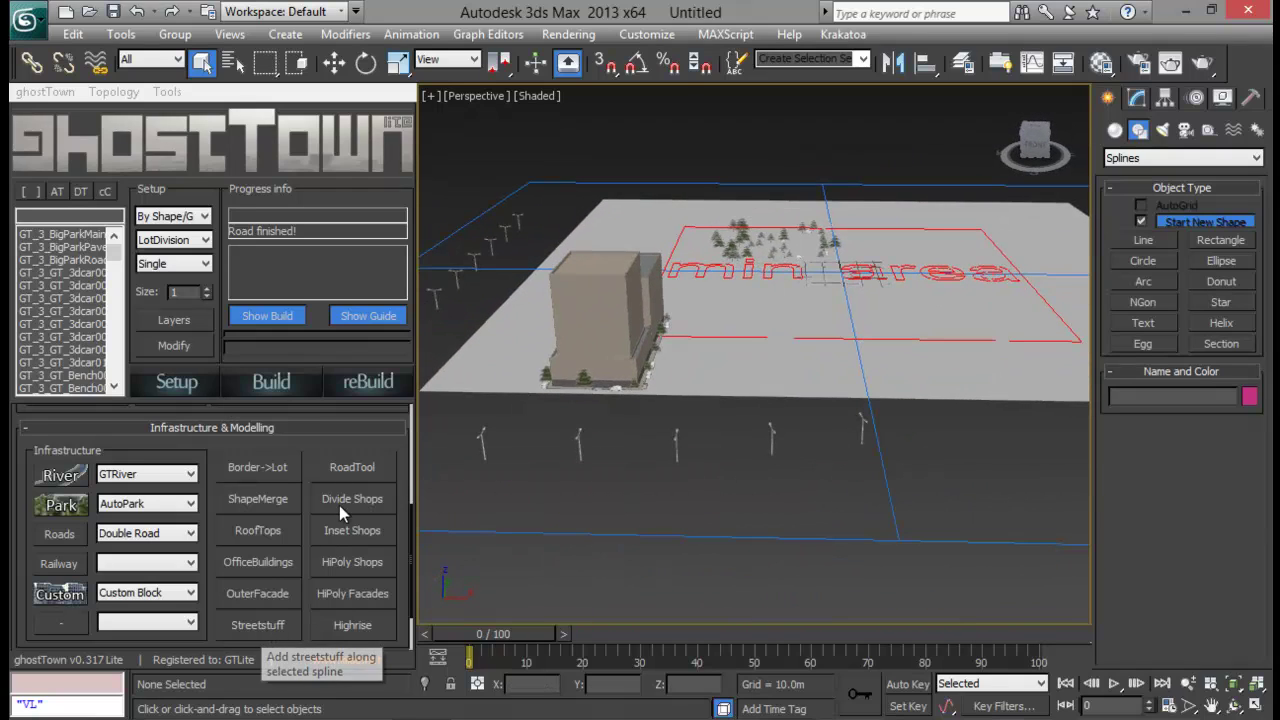
left_click_drag(311, 446, 315, 341)
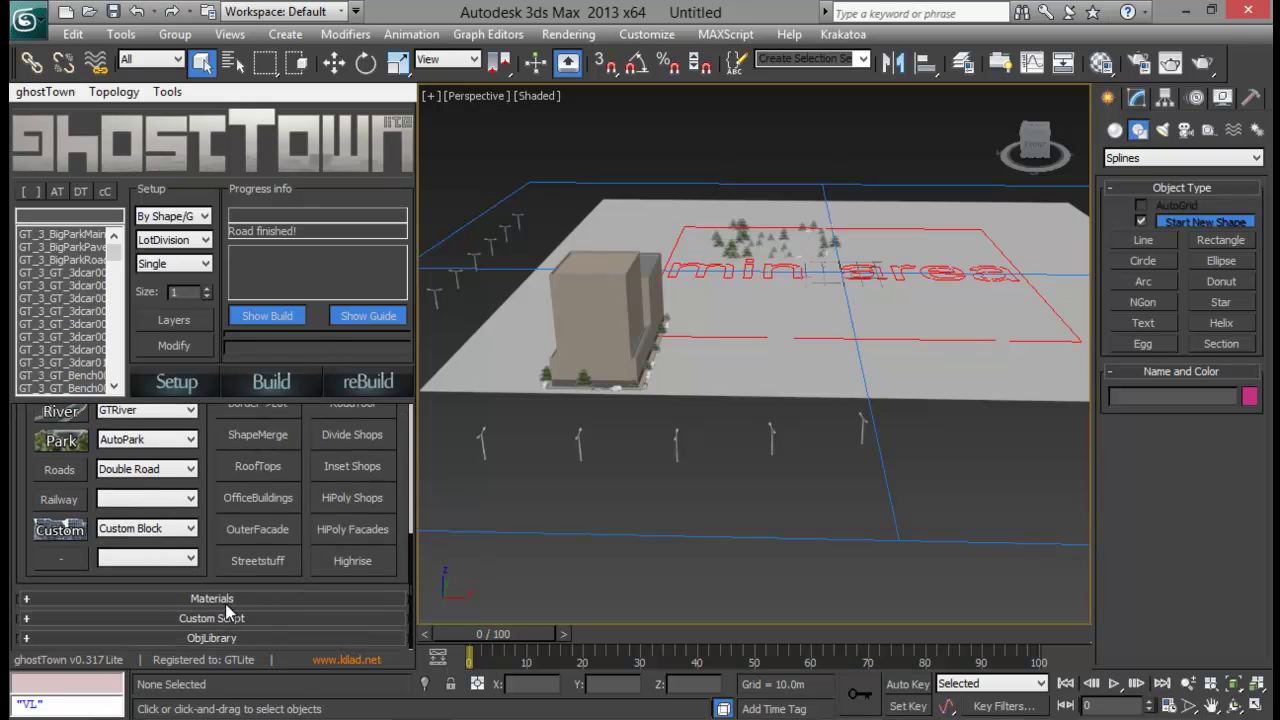
left_click(212, 598)
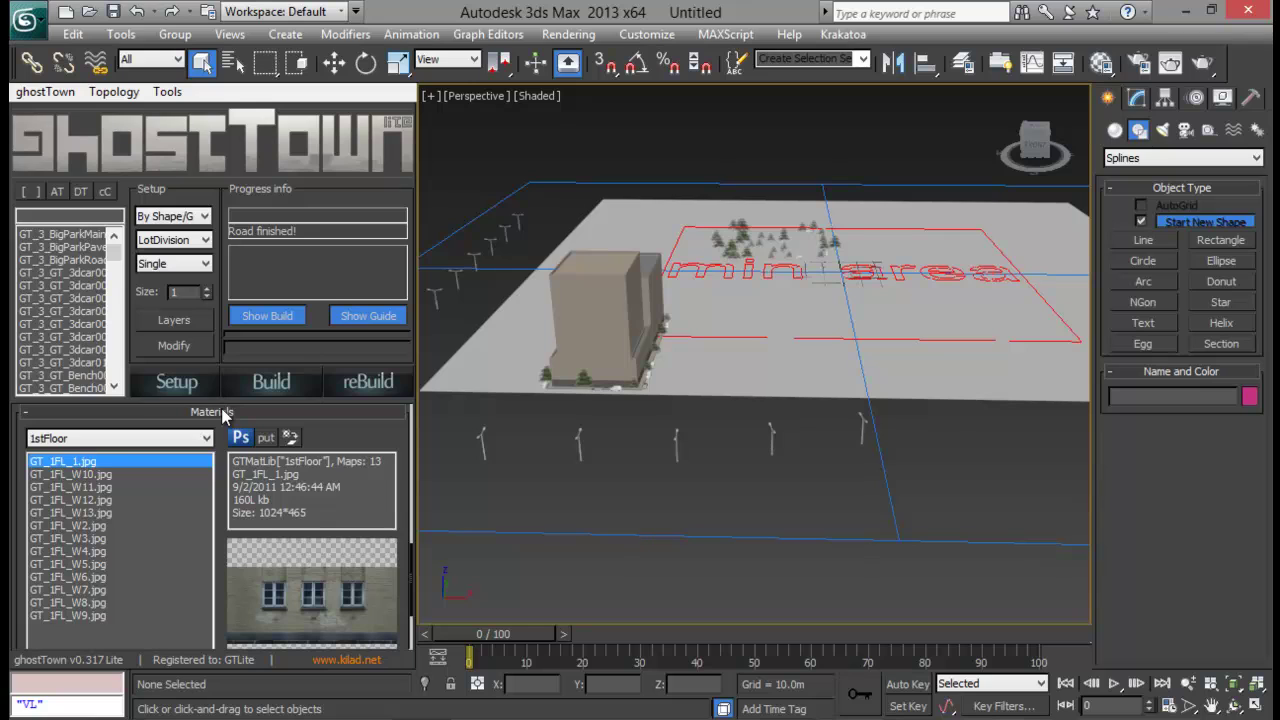
mouse_move(358, 431)
left_mouse_down()
mouse_move(359, 409)
mouse_move(359, 423)
left_mouse_up()
mouse_move(760, 420)
middle_mouse_down("alt")
mouse_move(850, 413)
mouse_move(840, 380)
mouse_move(858, 354)
middle_mouse_up("alt")
left_click(850, 413)
scroll(850, 413, "down", 2)
scroll(820, 408, "down", 2)
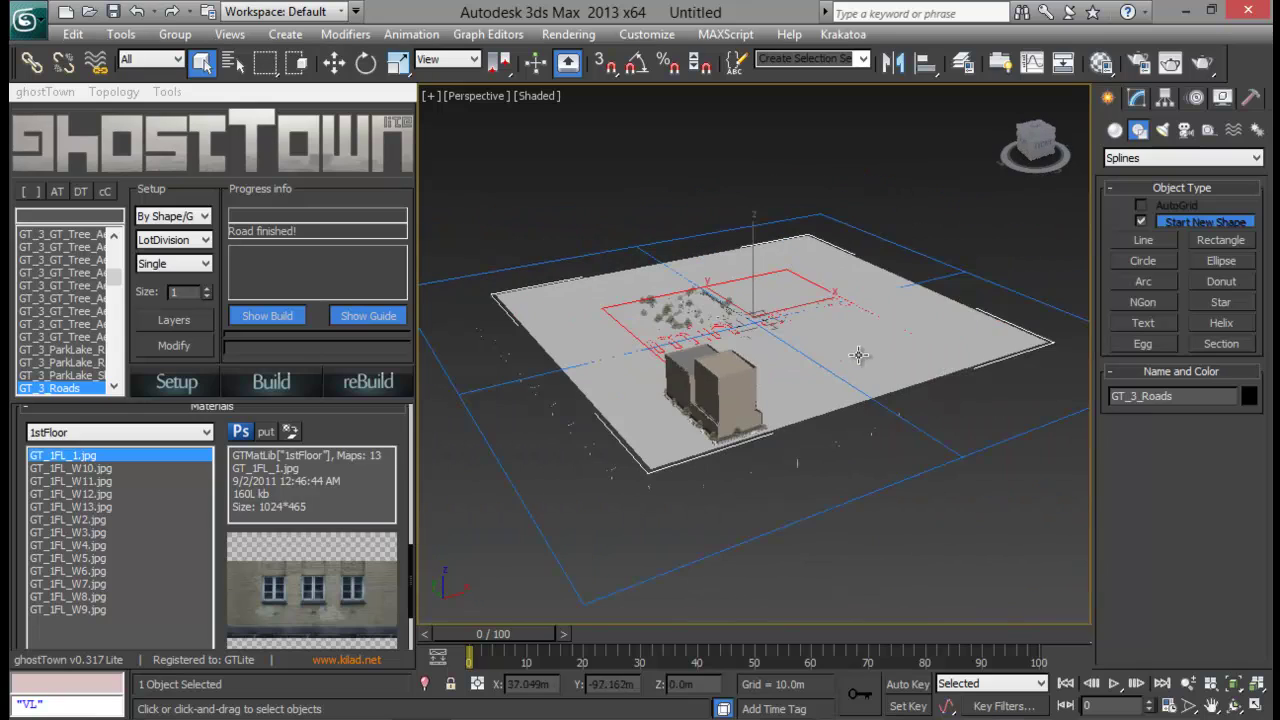
Step: Run ghostTown's Build on GT_3_Roads and wait for the city to generate
left_click(252, 384)
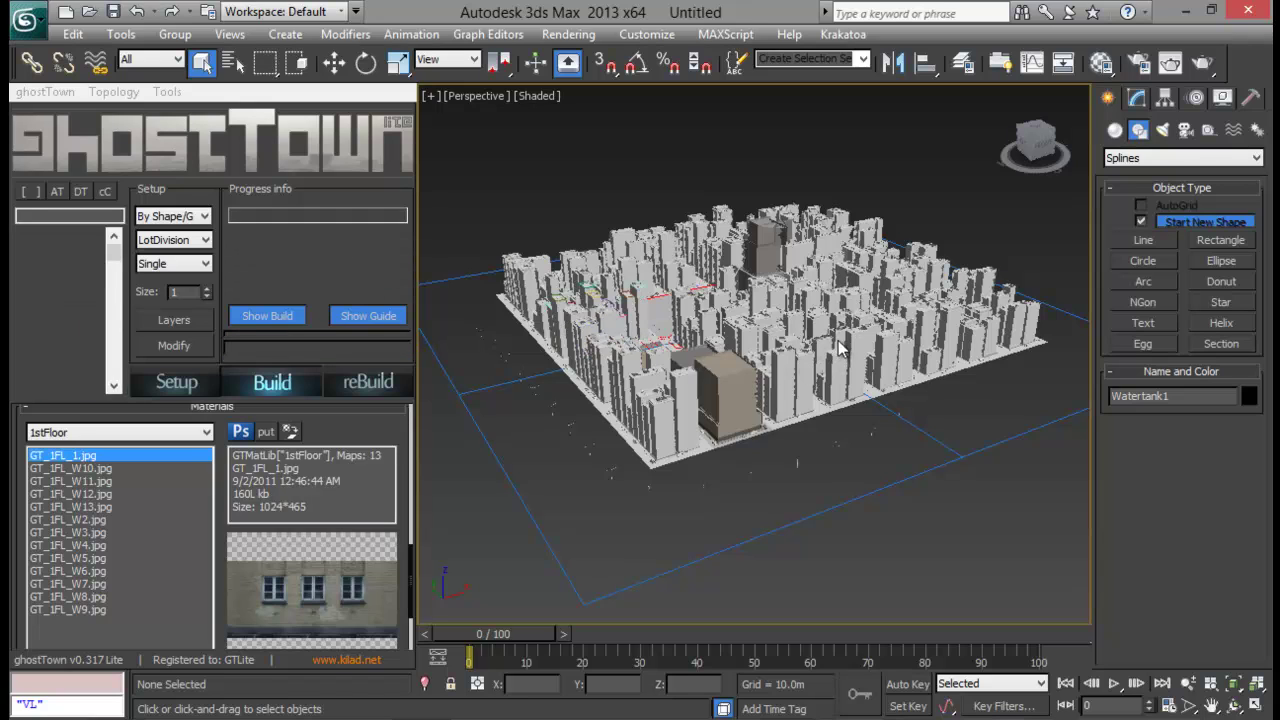
Step: Collapse Materials and enable Box for Roofstuff in ghostTown's Build Settings
left_click(207, 406)
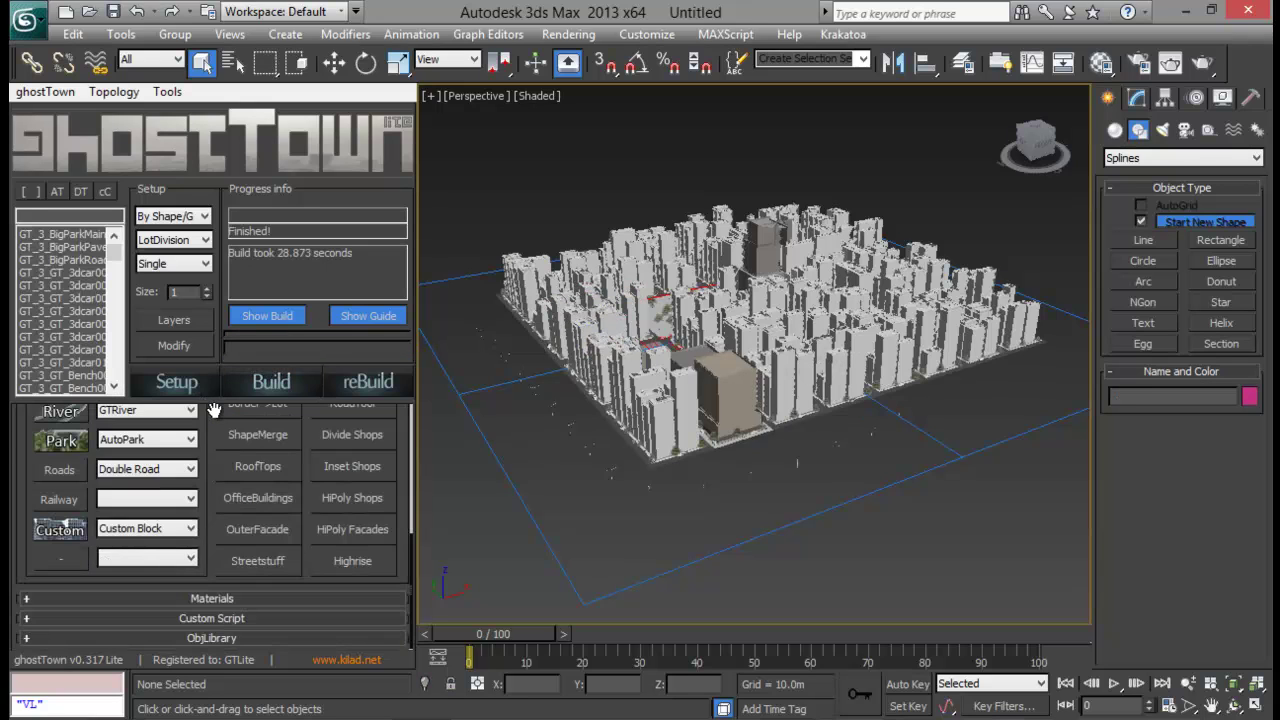
left_click_drag(207, 413, 212, 700)
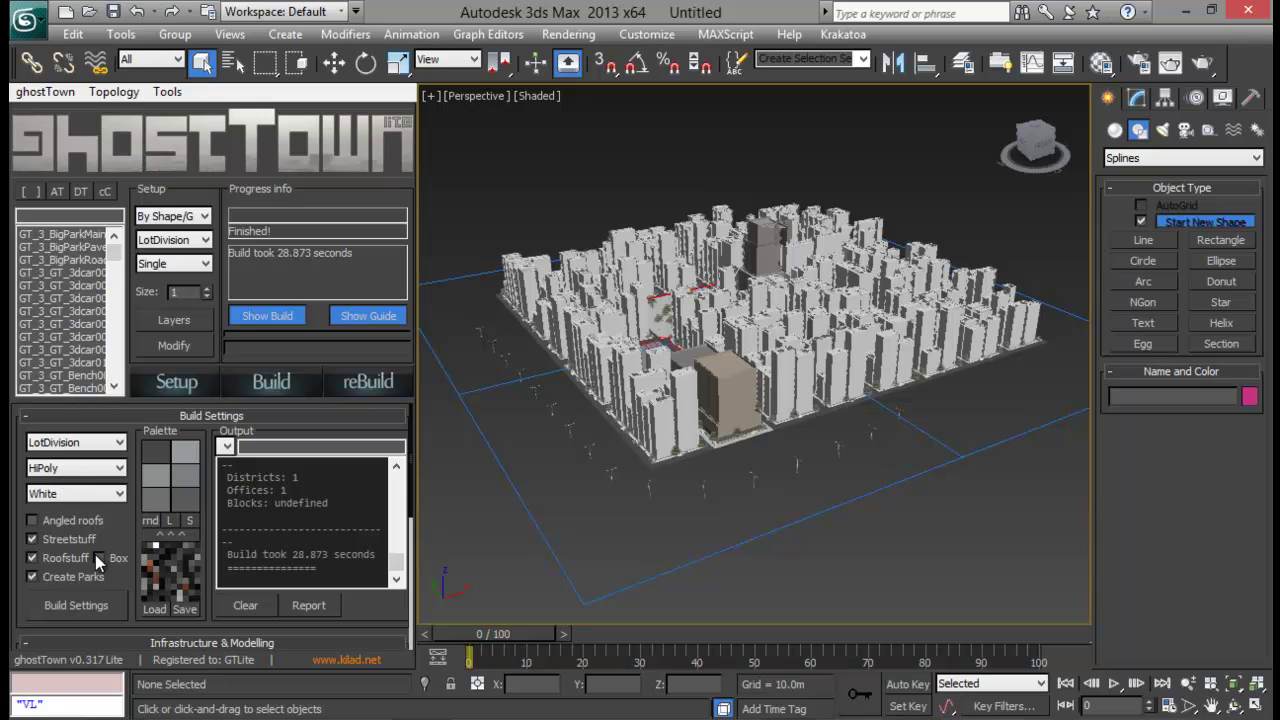
left_click(99, 557)
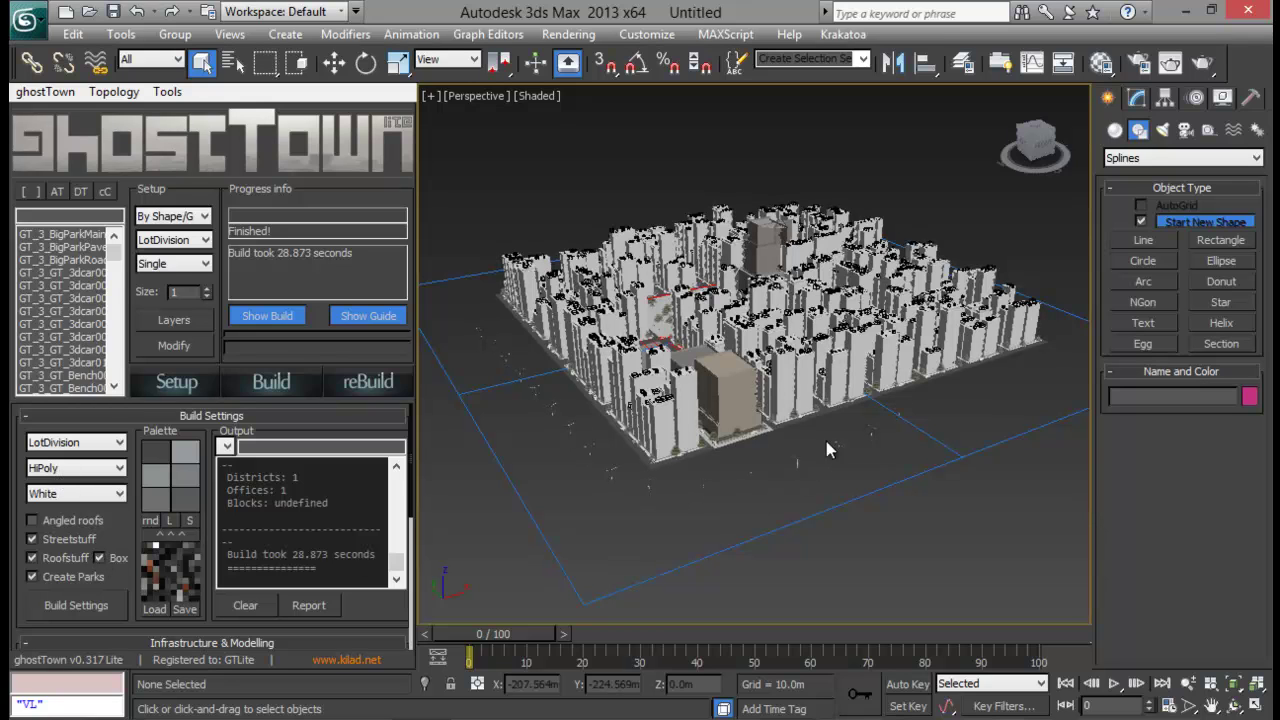
Step: Orbit and zoom the viewport to inspect the new box-shaped rooftop details
middle_click_drag(826, 388, 697, 391, "alt")
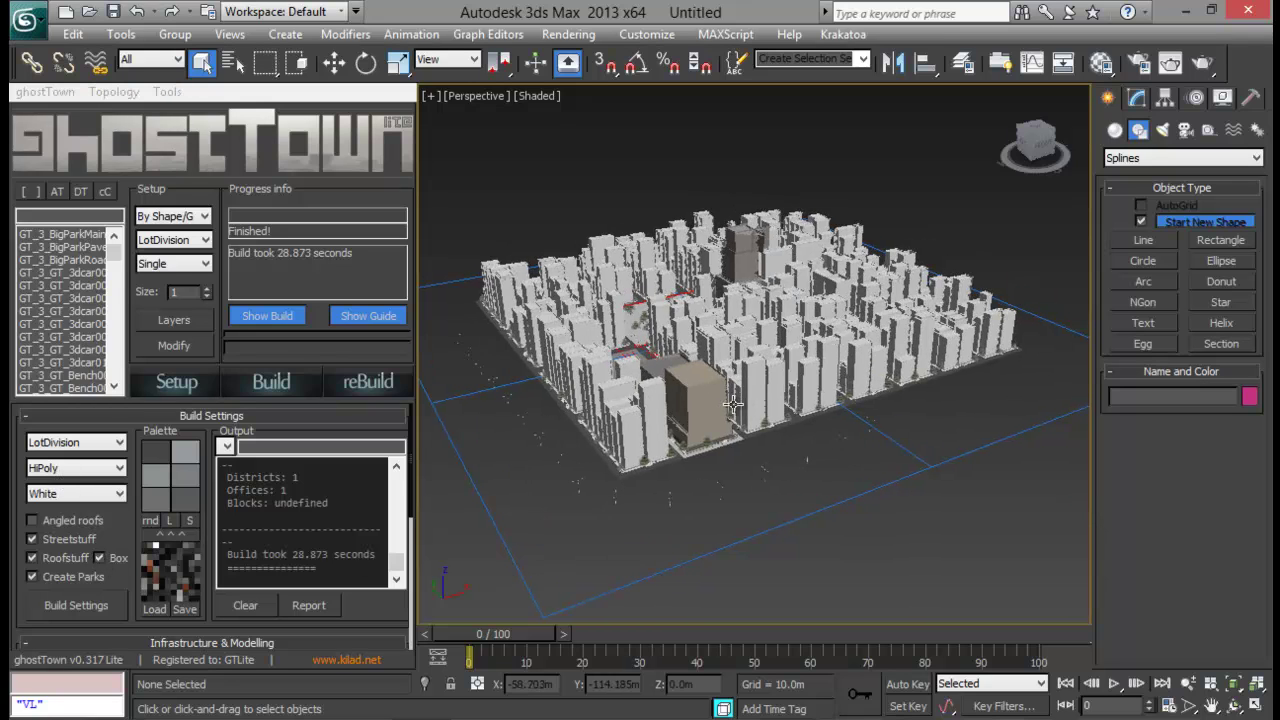
scroll(697, 391, "up", 5)
scroll(657, 405, "up", 3)
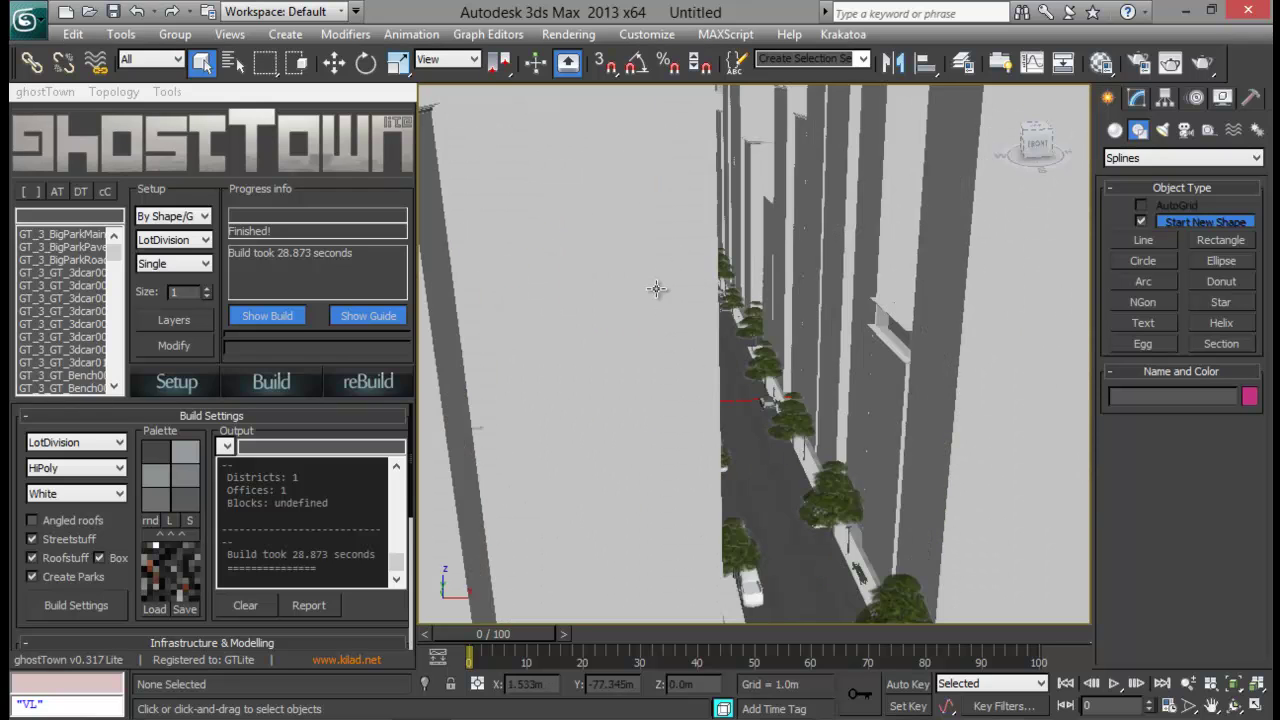
mouse_move(657, 286)
middle_mouse_down("alt")
mouse_move(728, 423)
mouse_move(812, 420)
middle_mouse_up("alt")
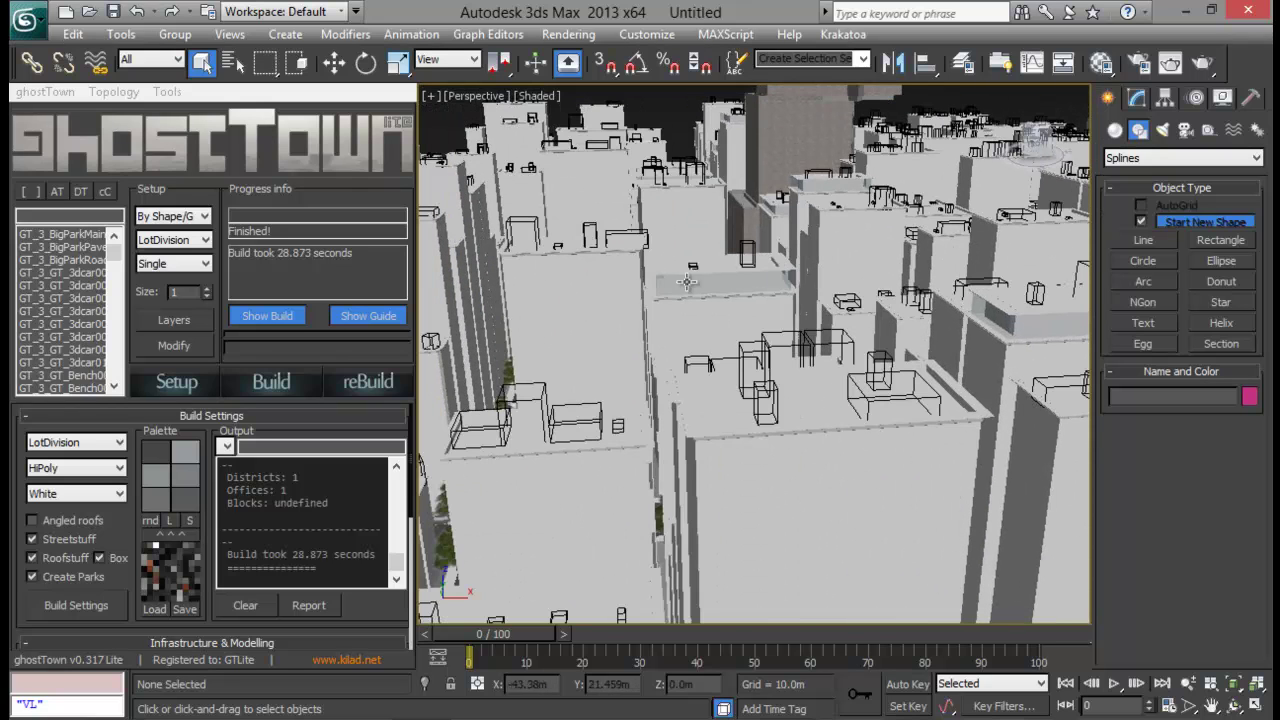
scroll(700, 277, "down", 4)
scroll(708, 276, "down", 3)
scroll(705, 277, "down", 3)
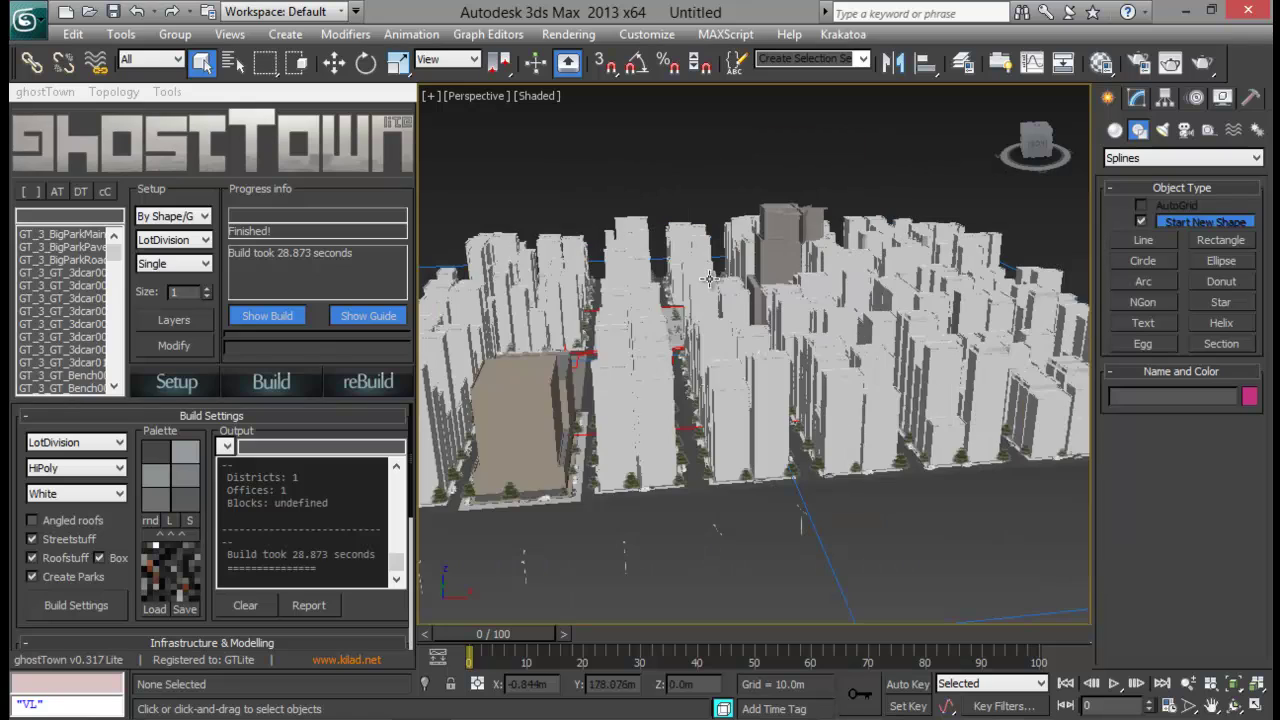
Step: Apply the GT_1FL_W13.jpg window texture to a selected tower block
left_click(27, 415)
left_click(97, 437)
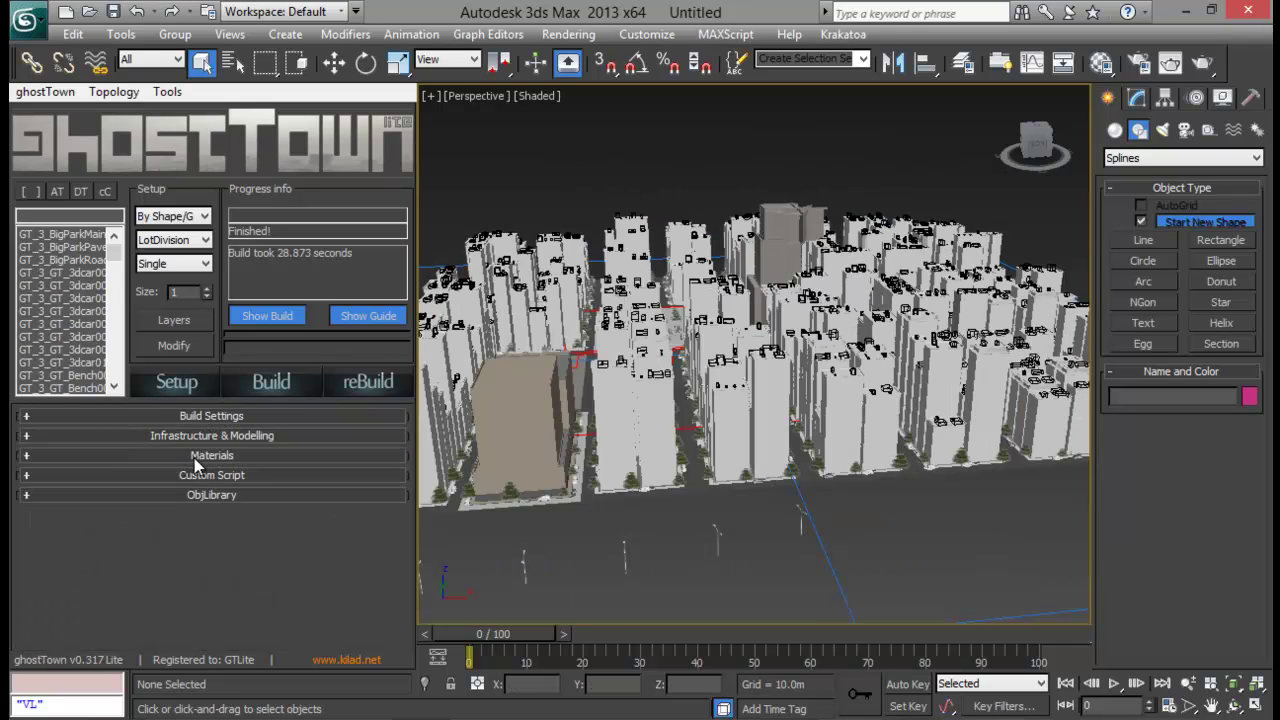
left_click(194, 458)
left_click(97, 476)
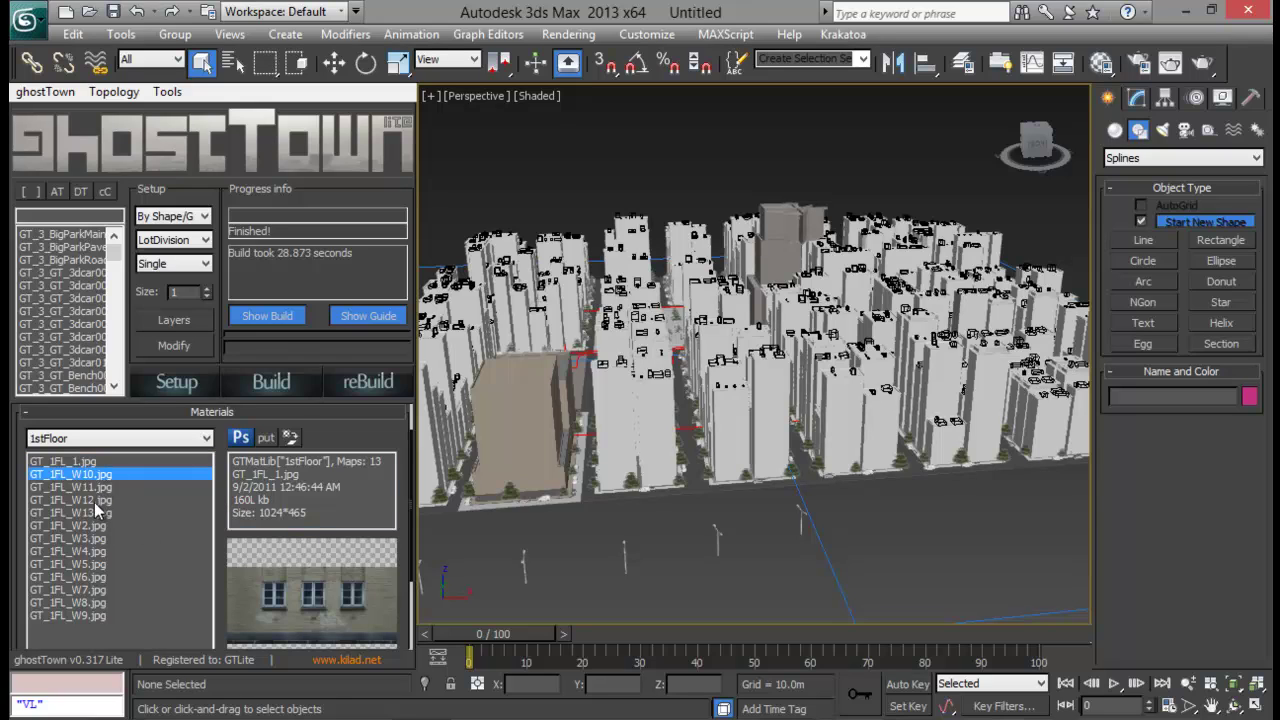
left_click(96, 489)
left_click(106, 502)
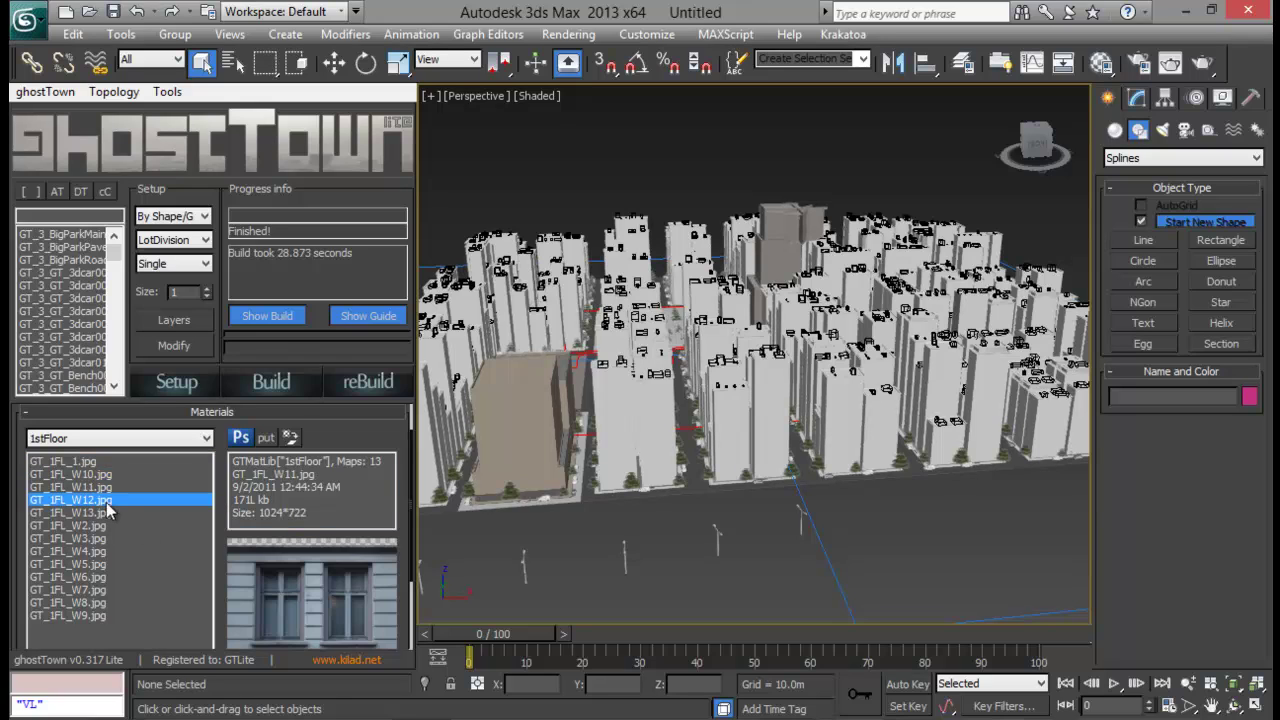
left_click(97, 538)
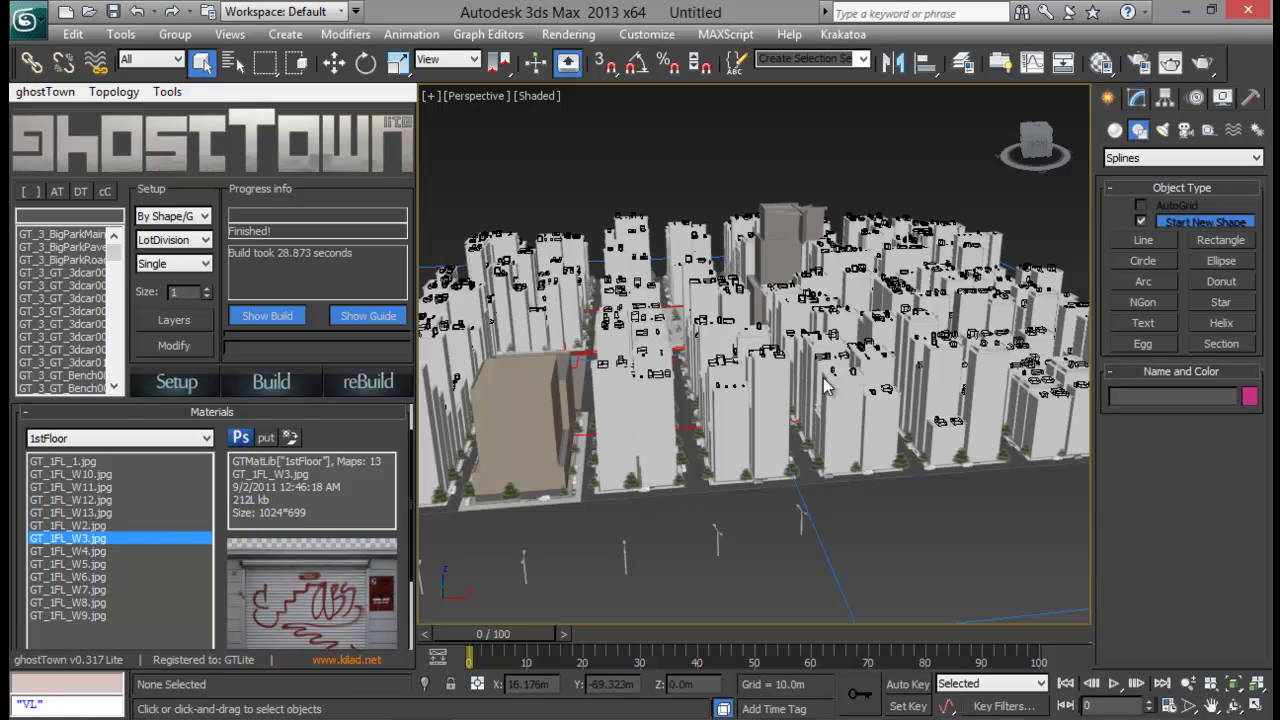
left_click(777, 409)
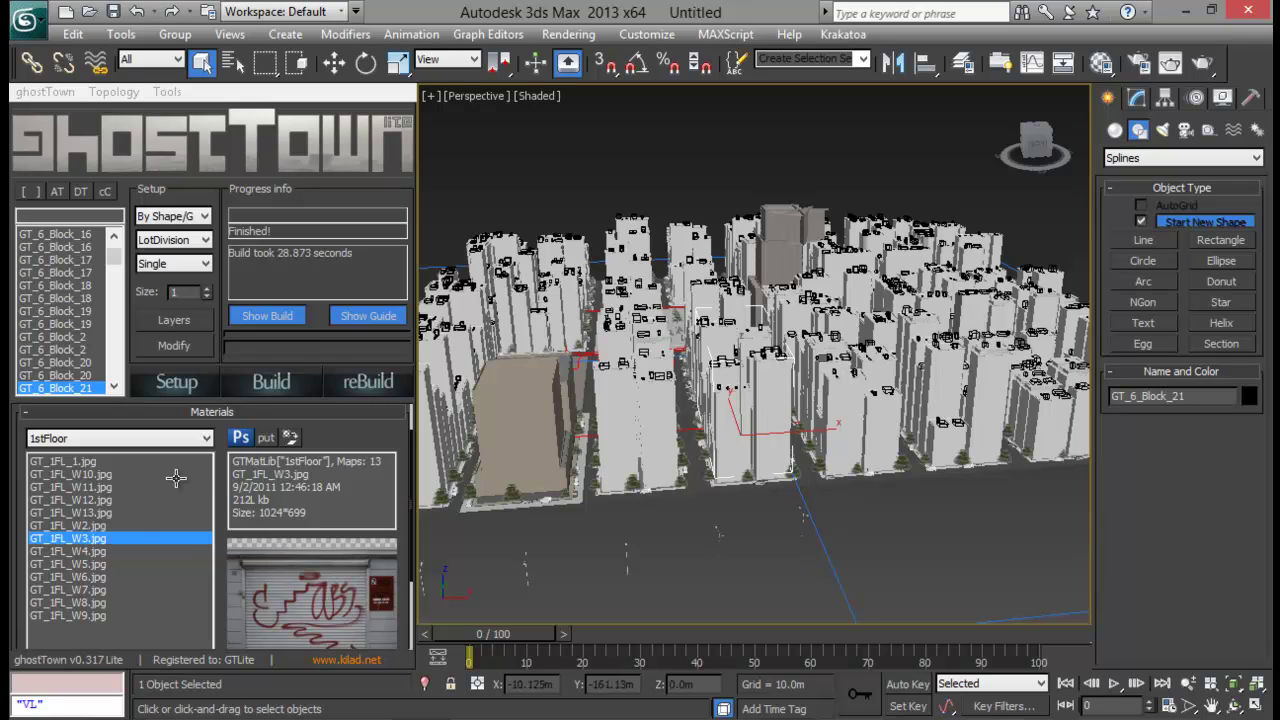
left_click(104, 513)
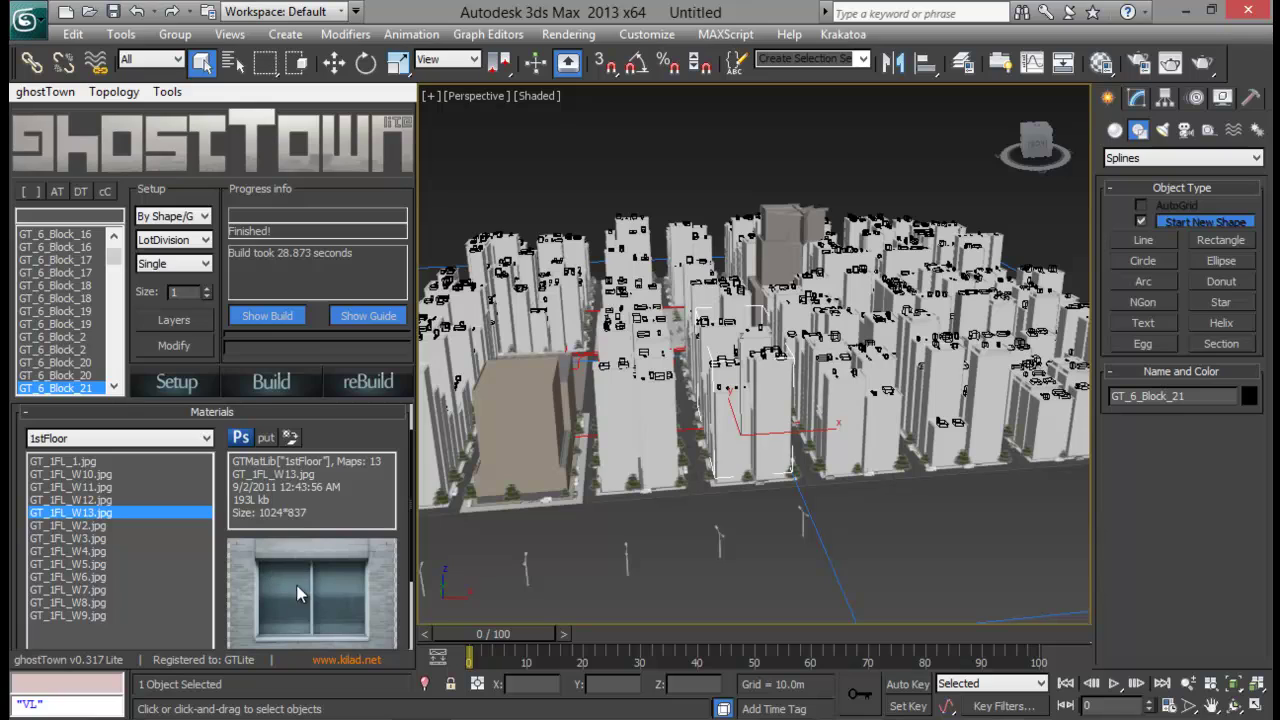
left_click(291, 438)
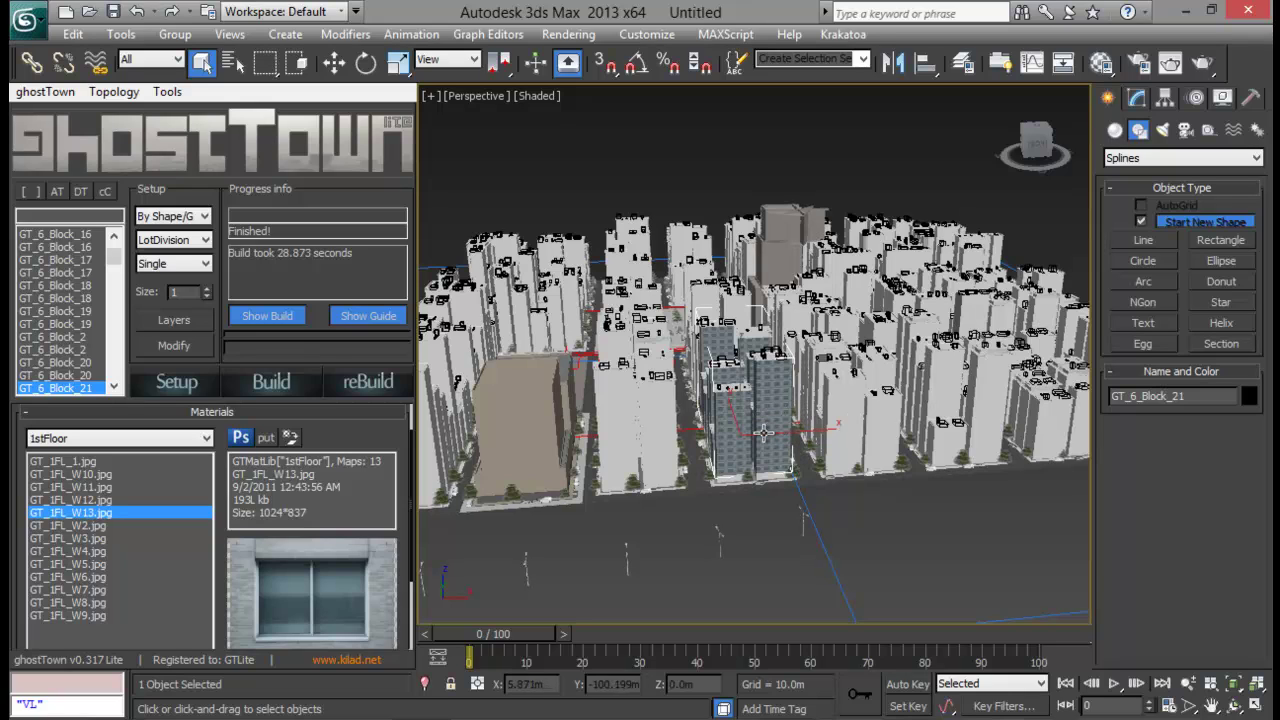
Step: Apply the GT_1FL_W8.jpg window texture to tower block GT_6_Block_5
left_click(640, 433)
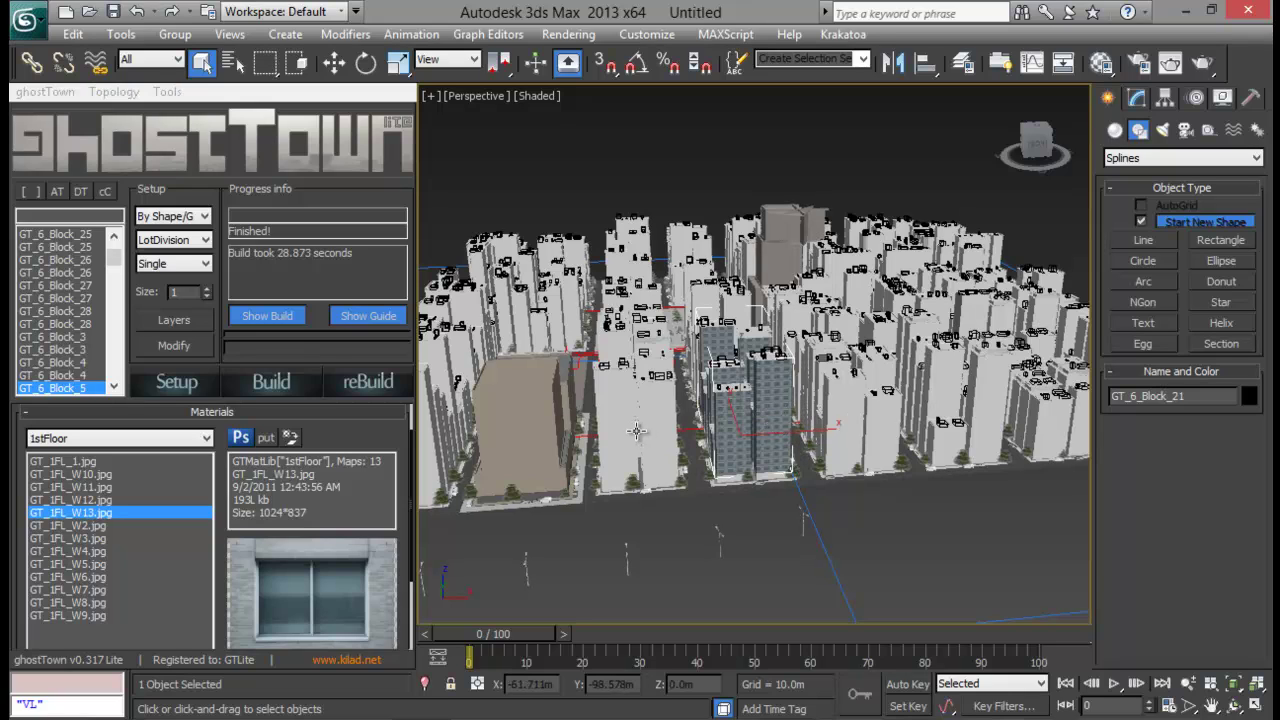
left_click(86, 536)
left_click(76, 576)
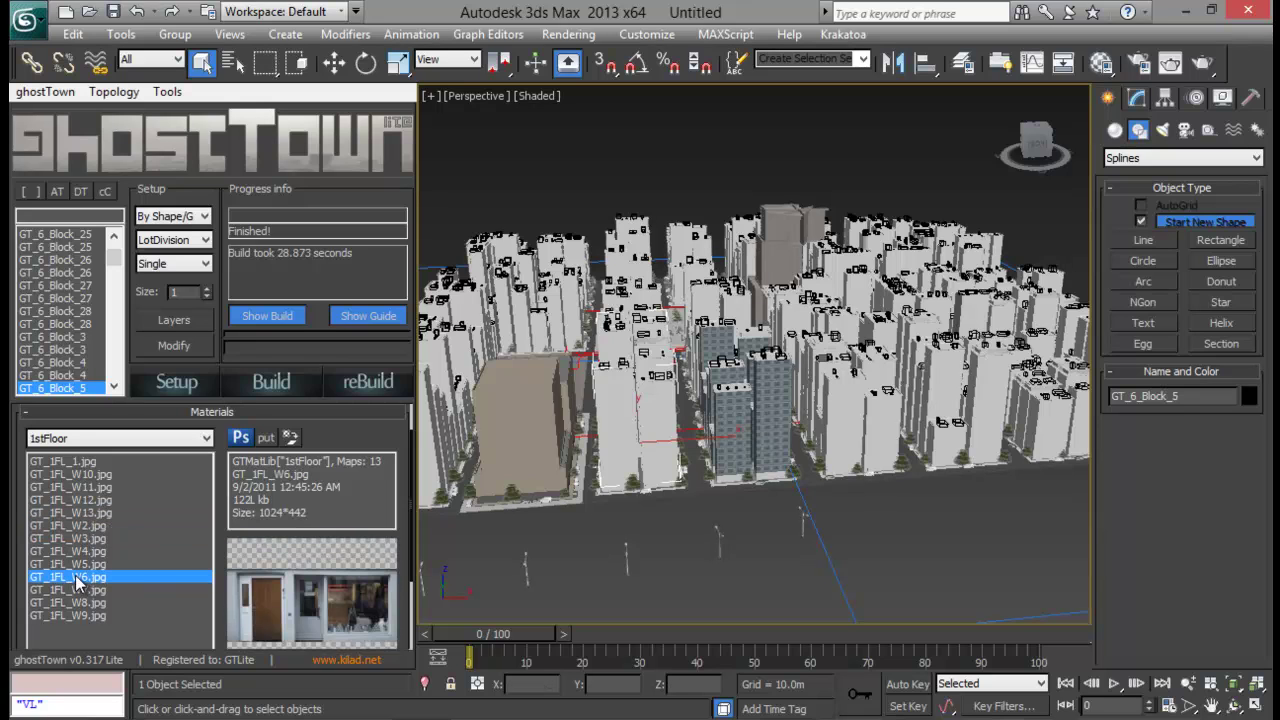
left_click(78, 591)
left_click(82, 603)
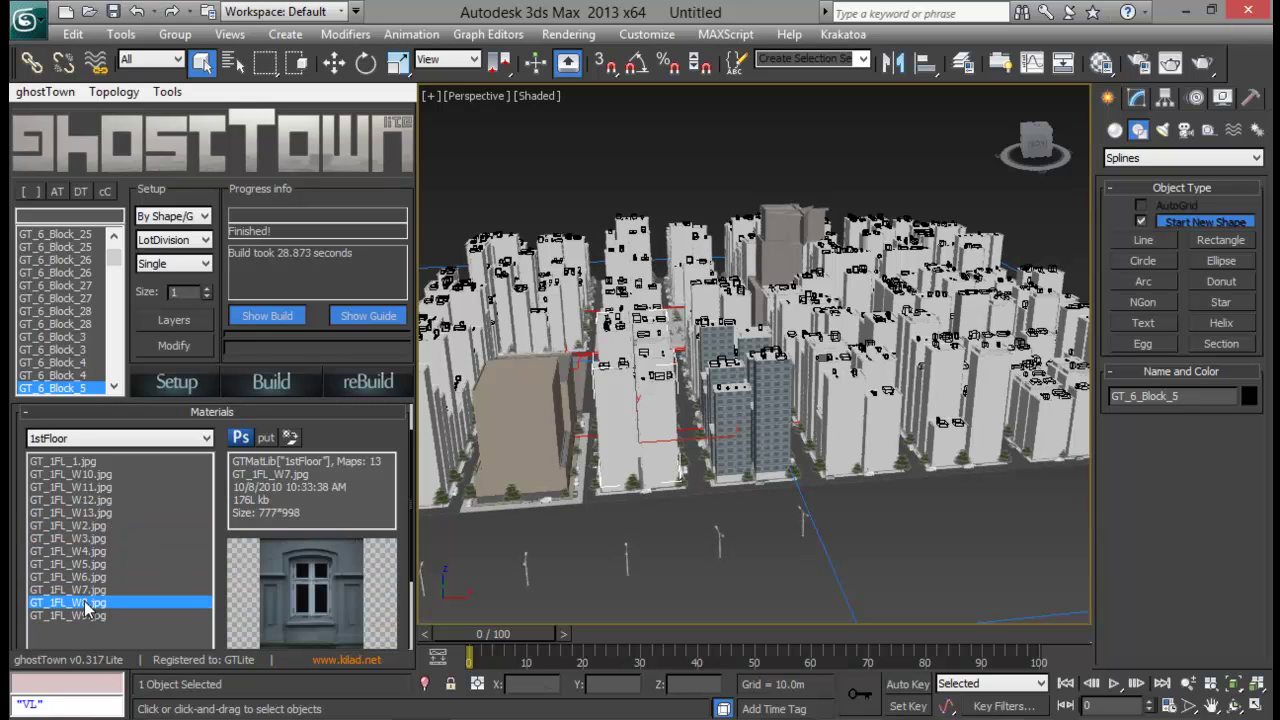
left_click(297, 443)
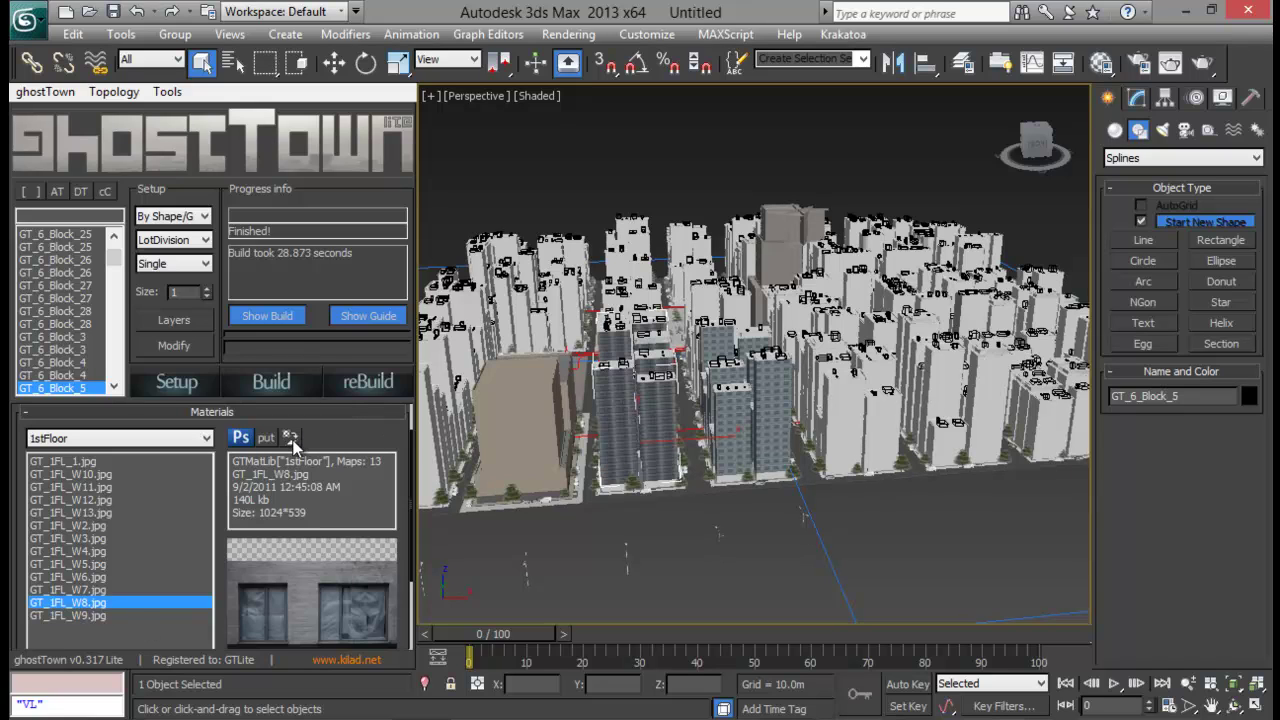
middle_click_drag(657, 403, 624, 378, "alt")
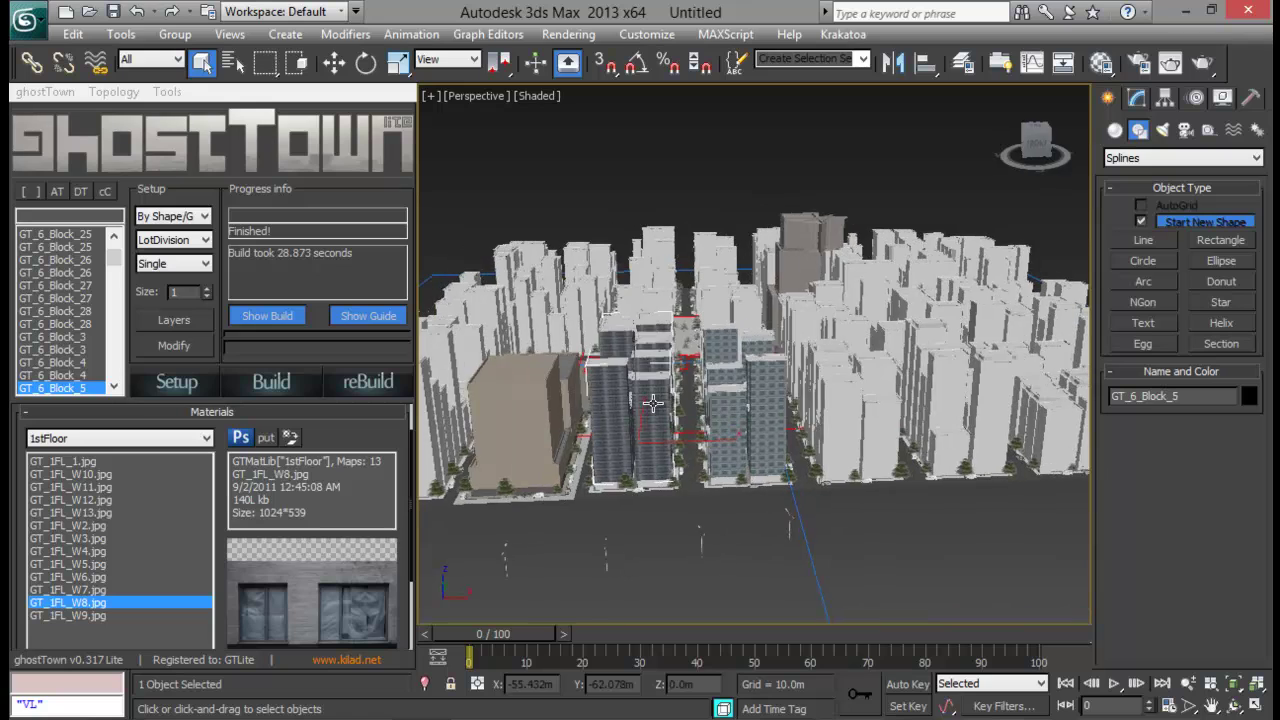
scroll(624, 378, "up", 3)
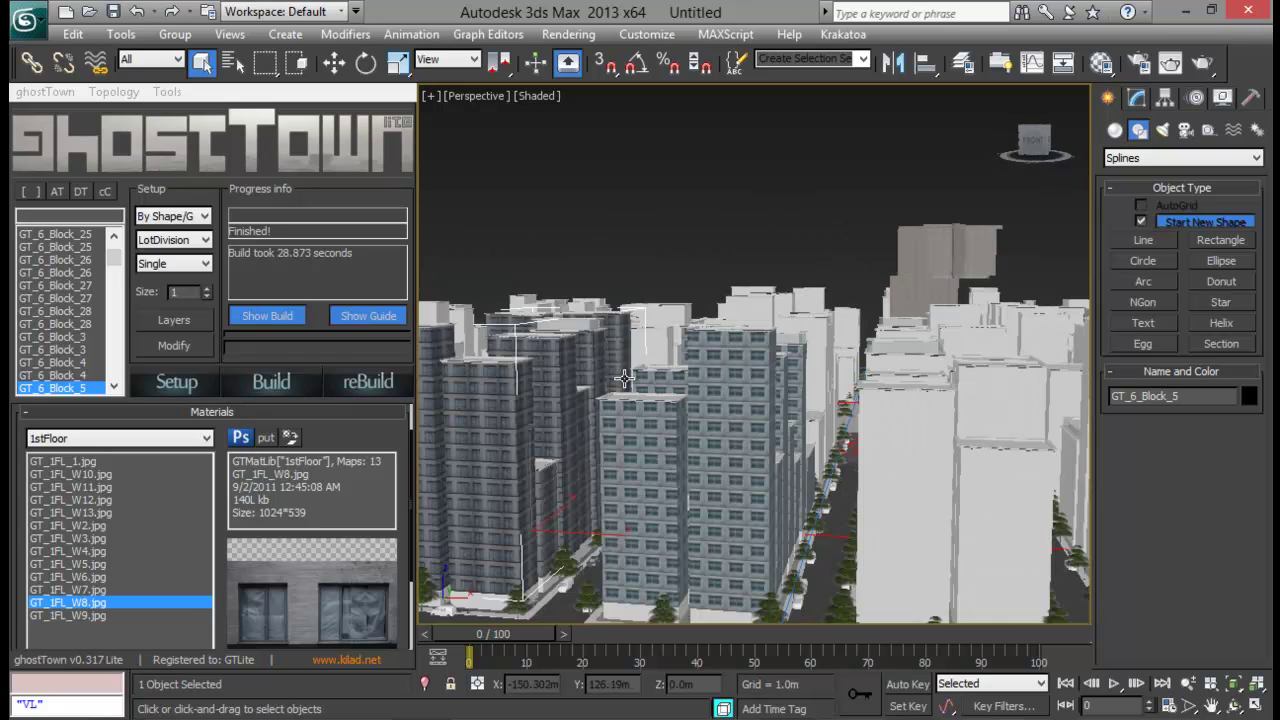
Step: Browse the Details and Highway material categories, previewing the Vents0115_M texture
left_click(172, 438)
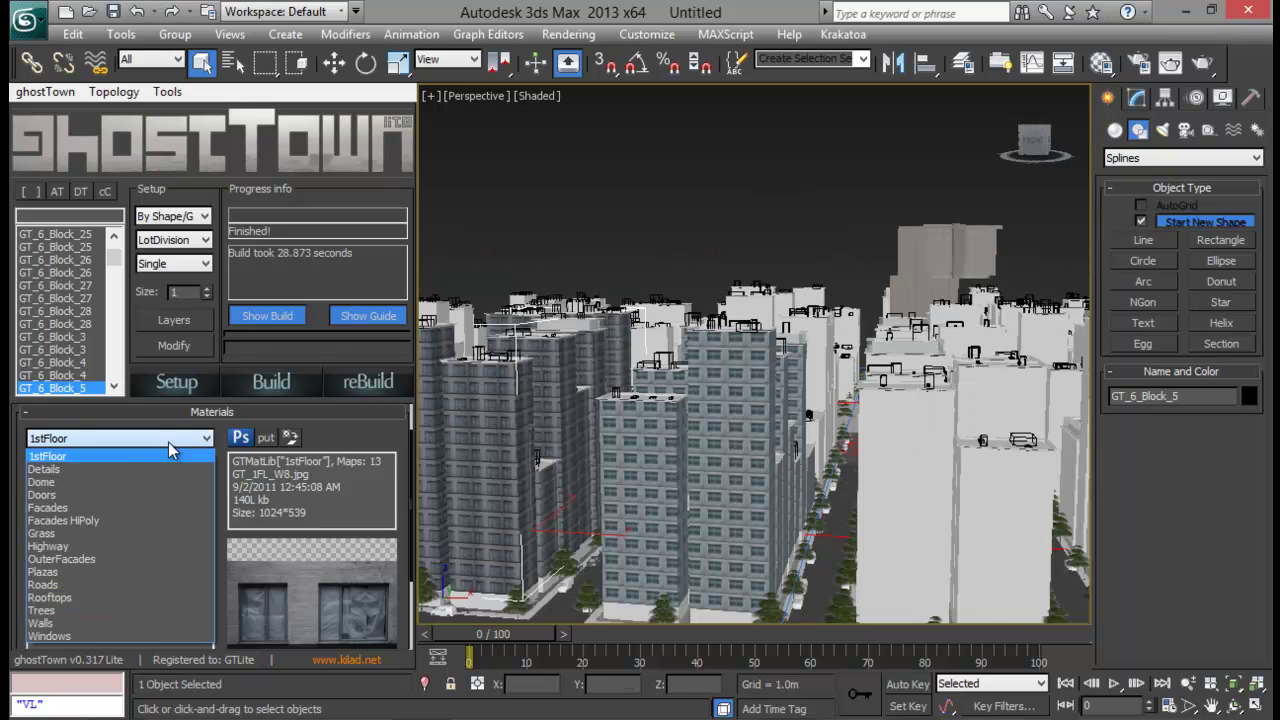
left_click(104, 476)
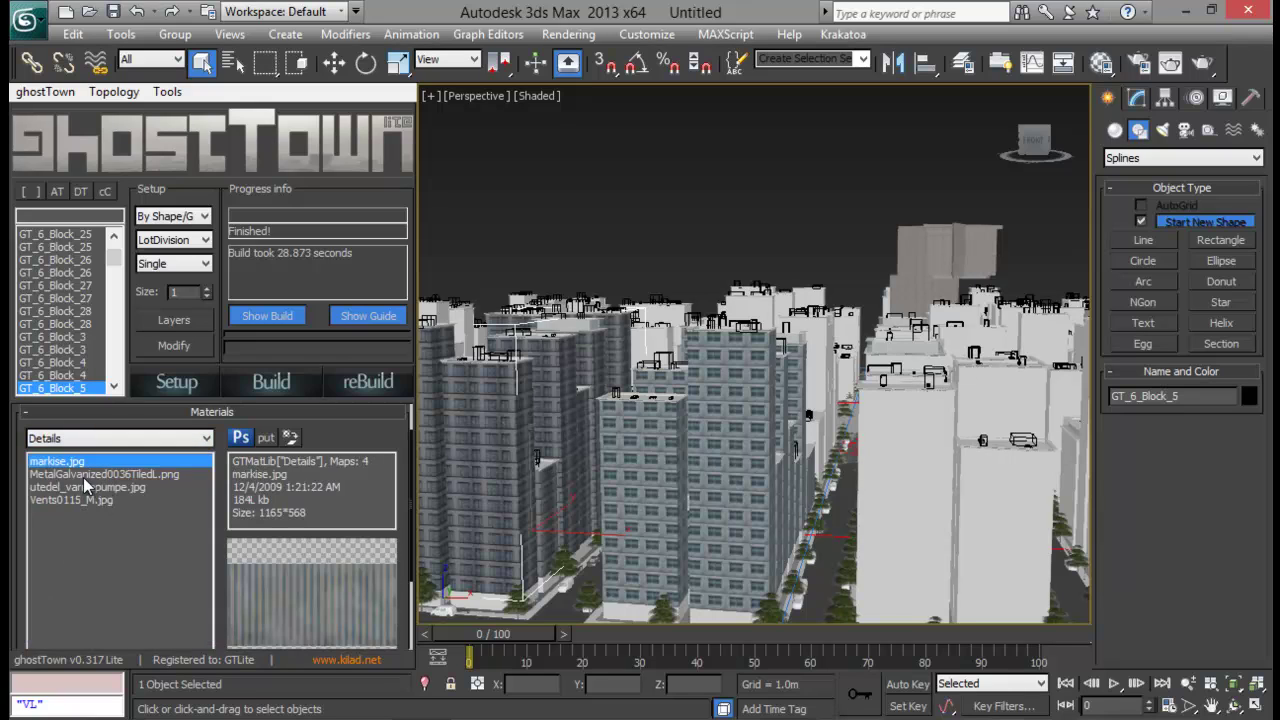
left_click(78, 476)
left_click(95, 488)
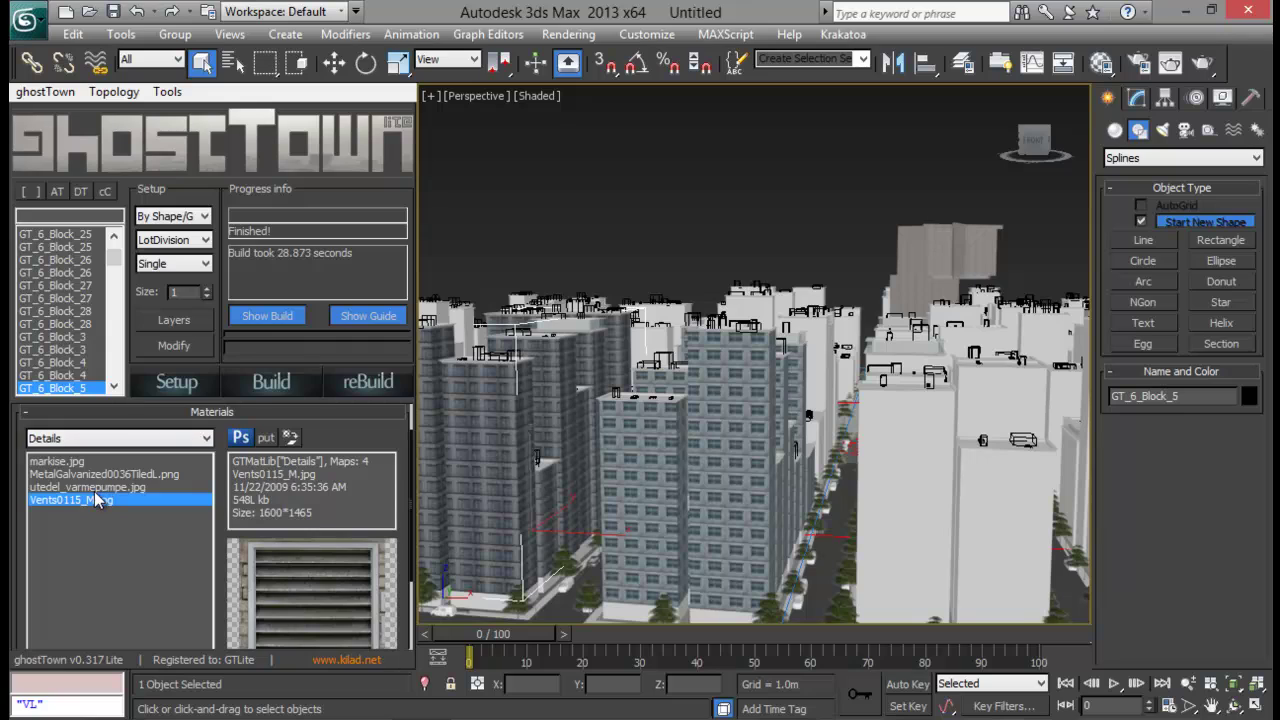
left_click(198, 440)
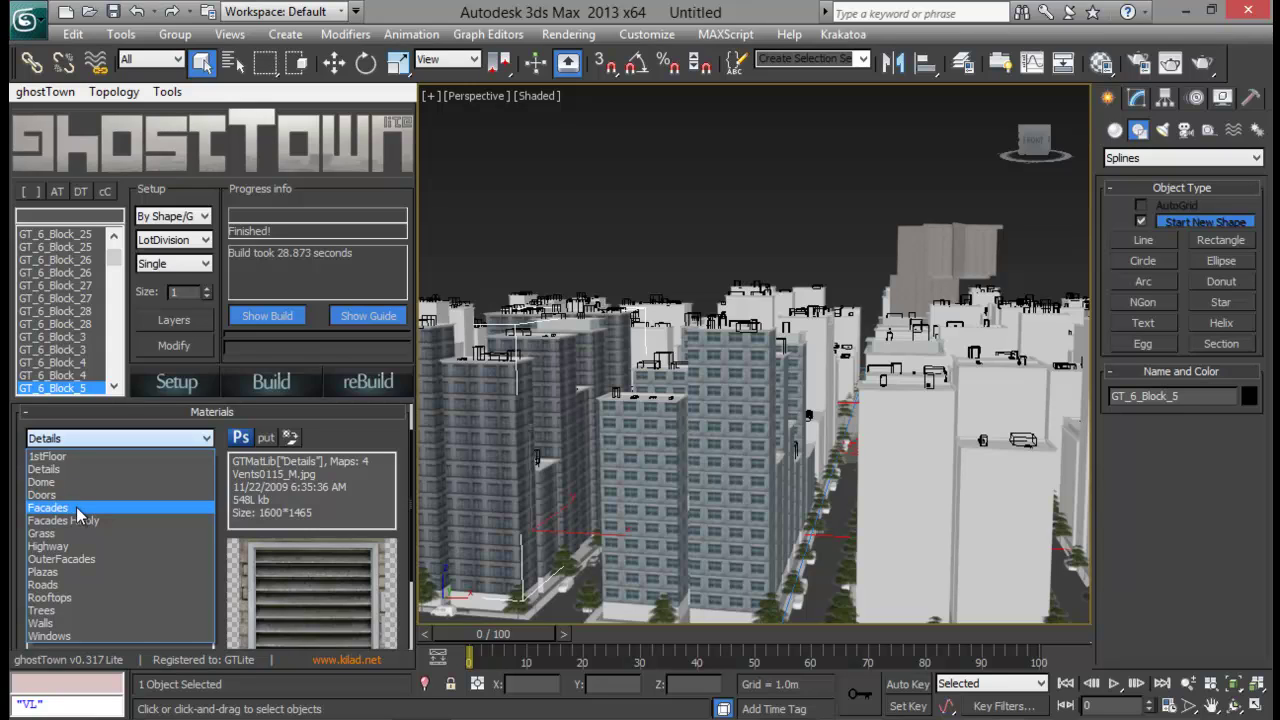
left_click(121, 549)
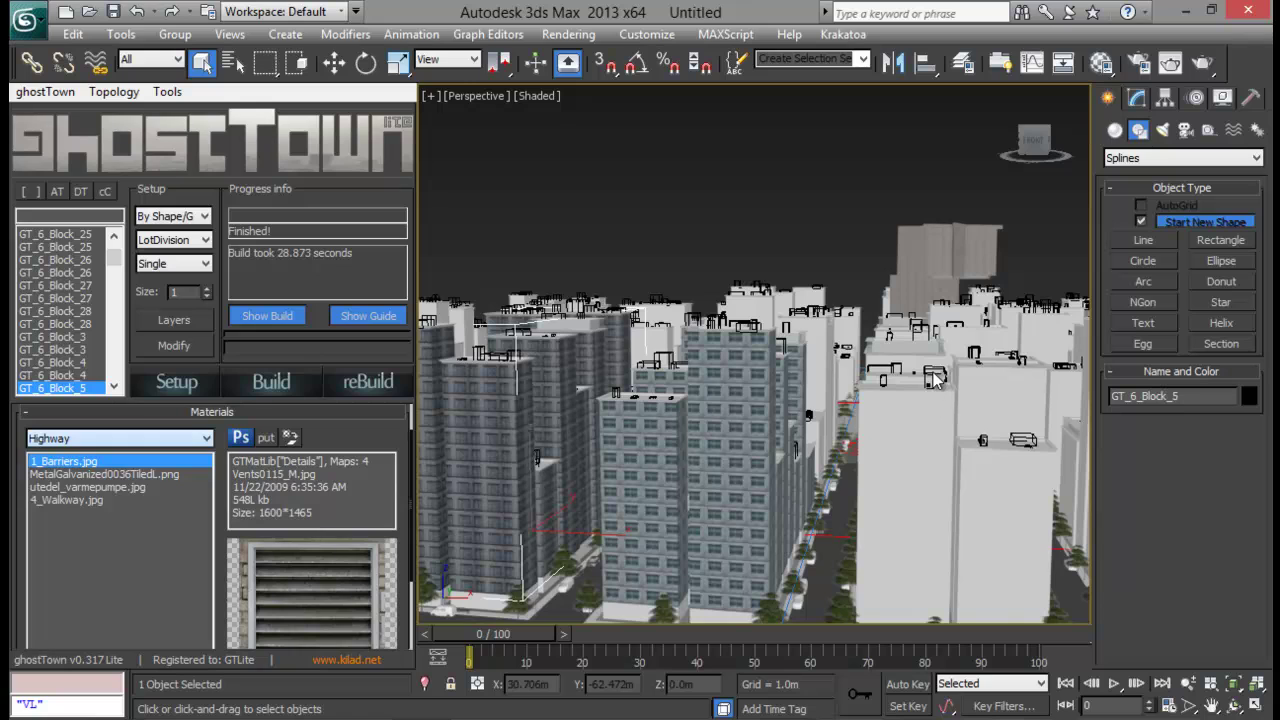
Step: Select the park roads and preview the 2_Roads, 3_Main and Asfalt_diff1 road textures
mouse_move(935, 377)
middle_mouse_down()
mouse_move(864, 319)
mouse_move(864, 285)
middle_mouse_up()
left_click(807, 452)
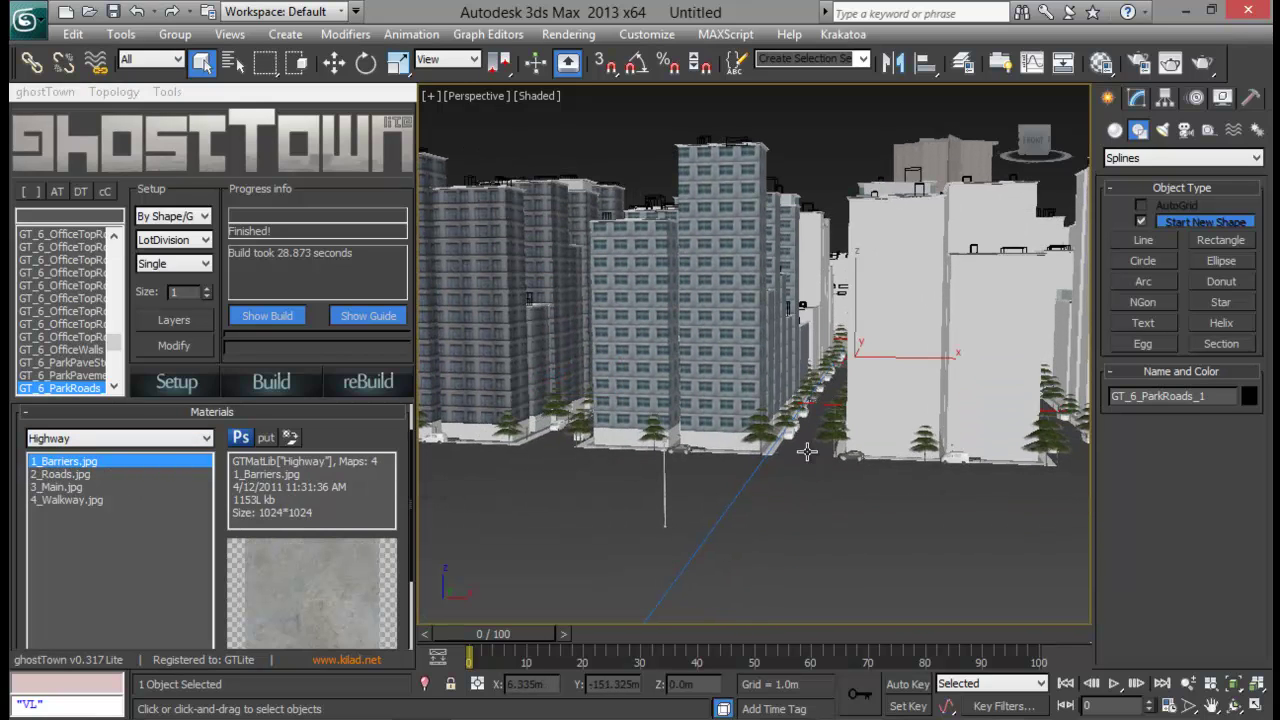
left_click(86, 475)
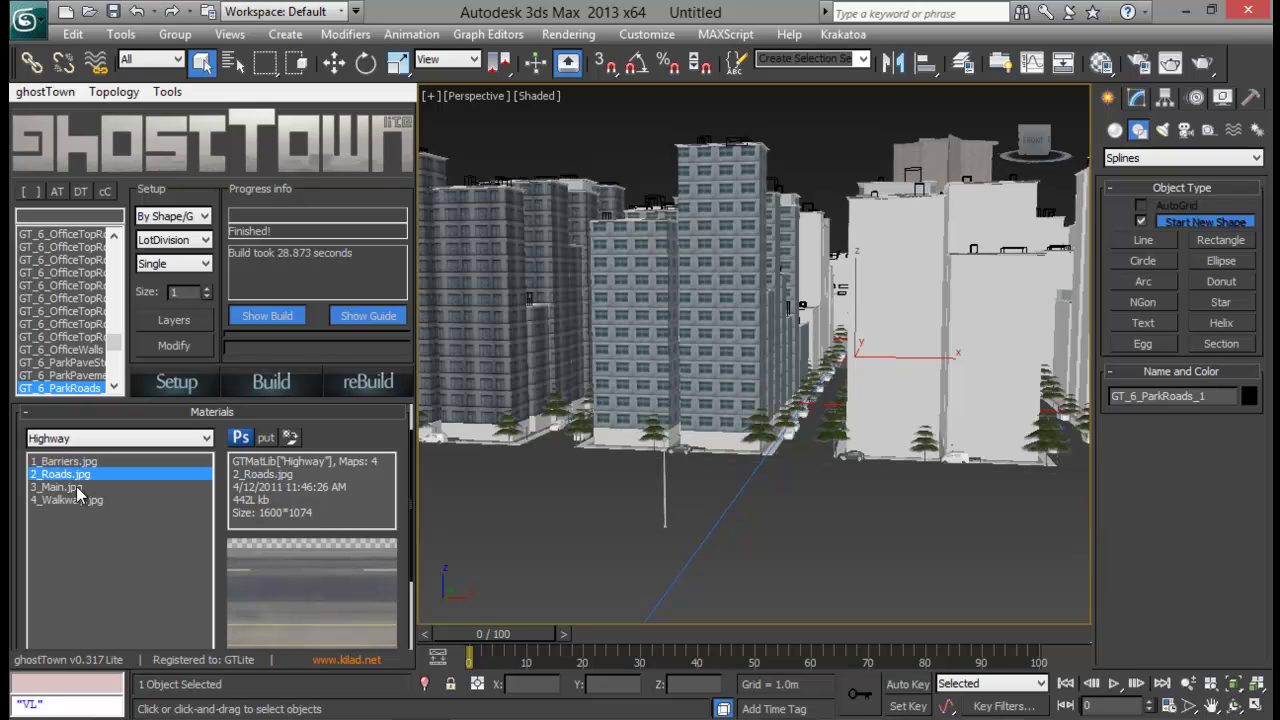
left_click(76, 488)
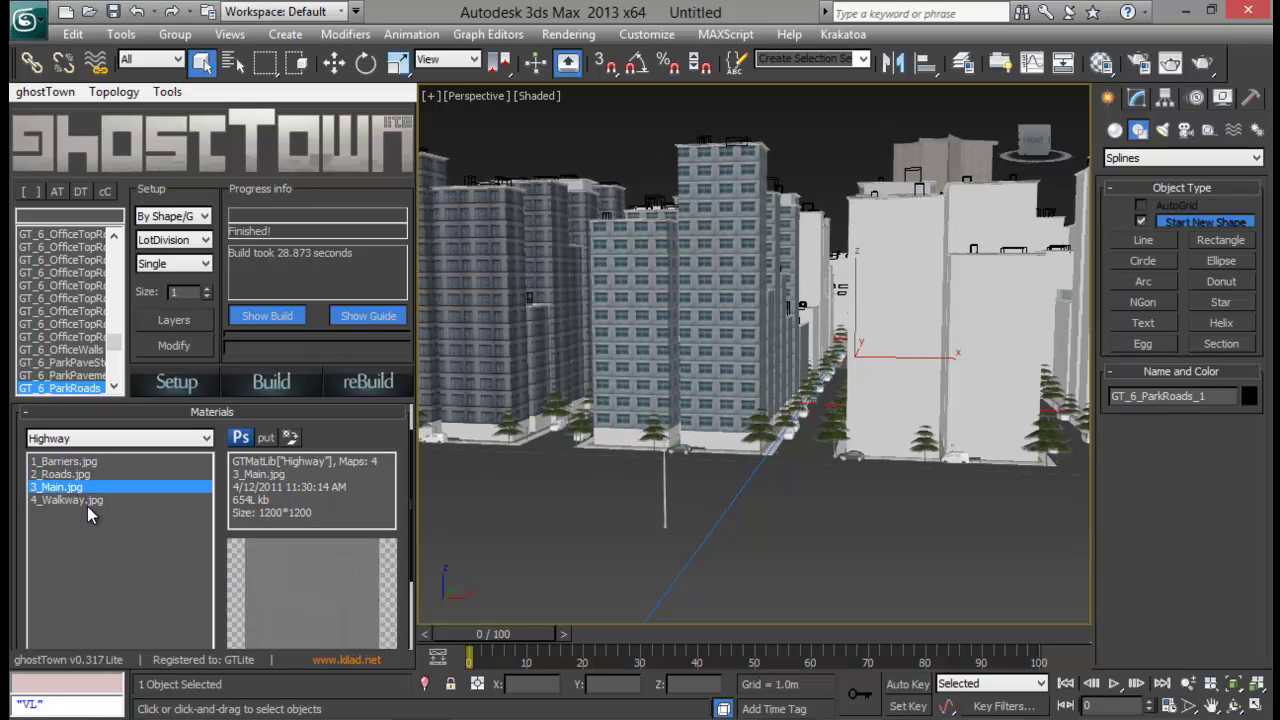
left_click(92, 437)
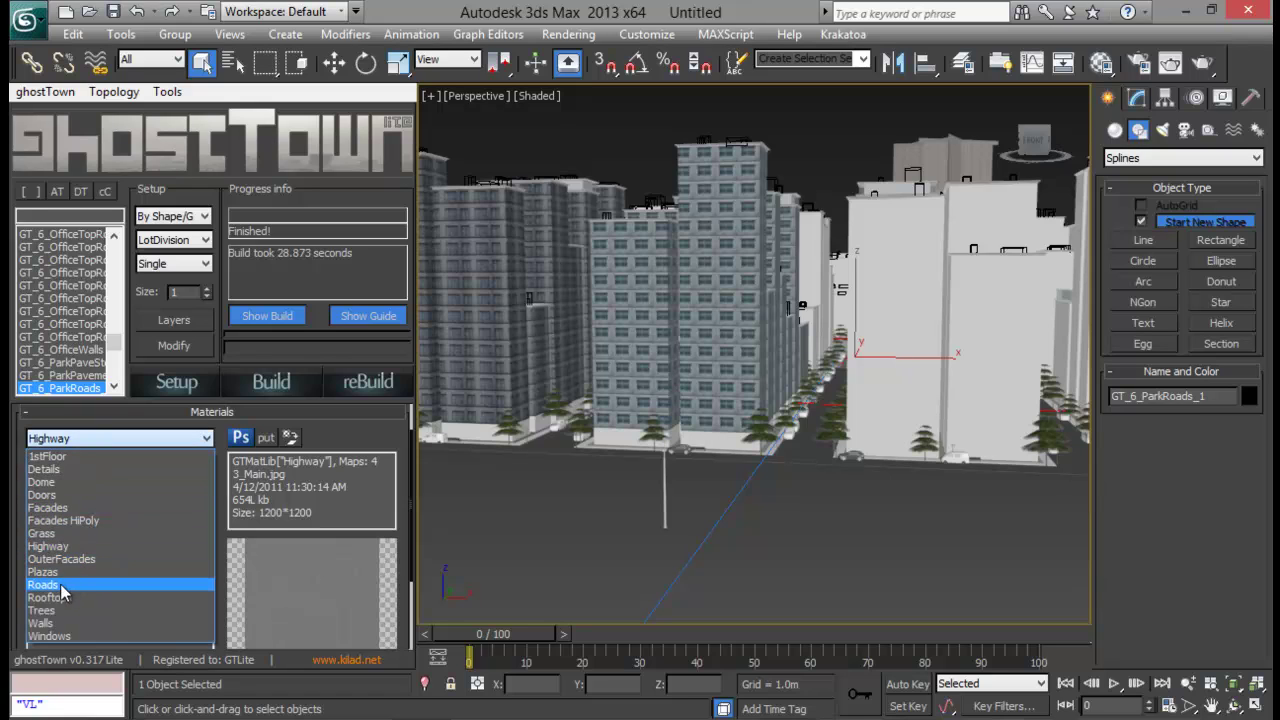
left_click(90, 580)
left_click(71, 474)
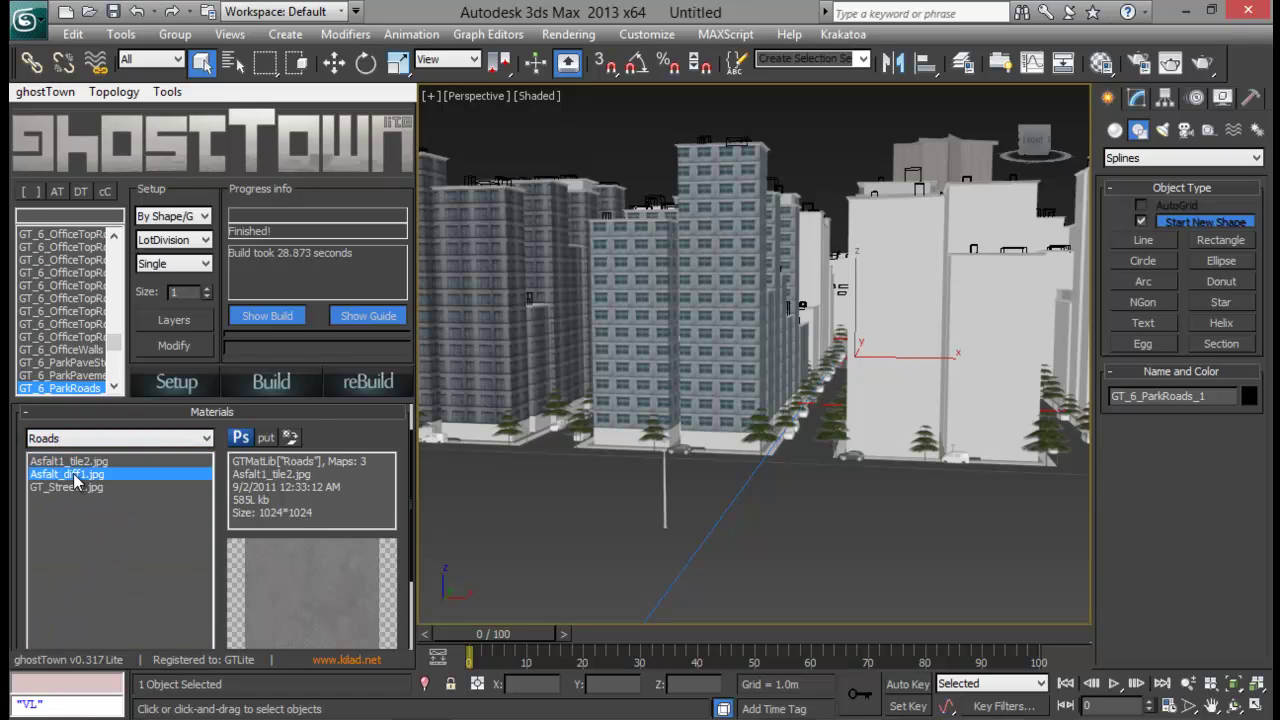
left_click(86, 488)
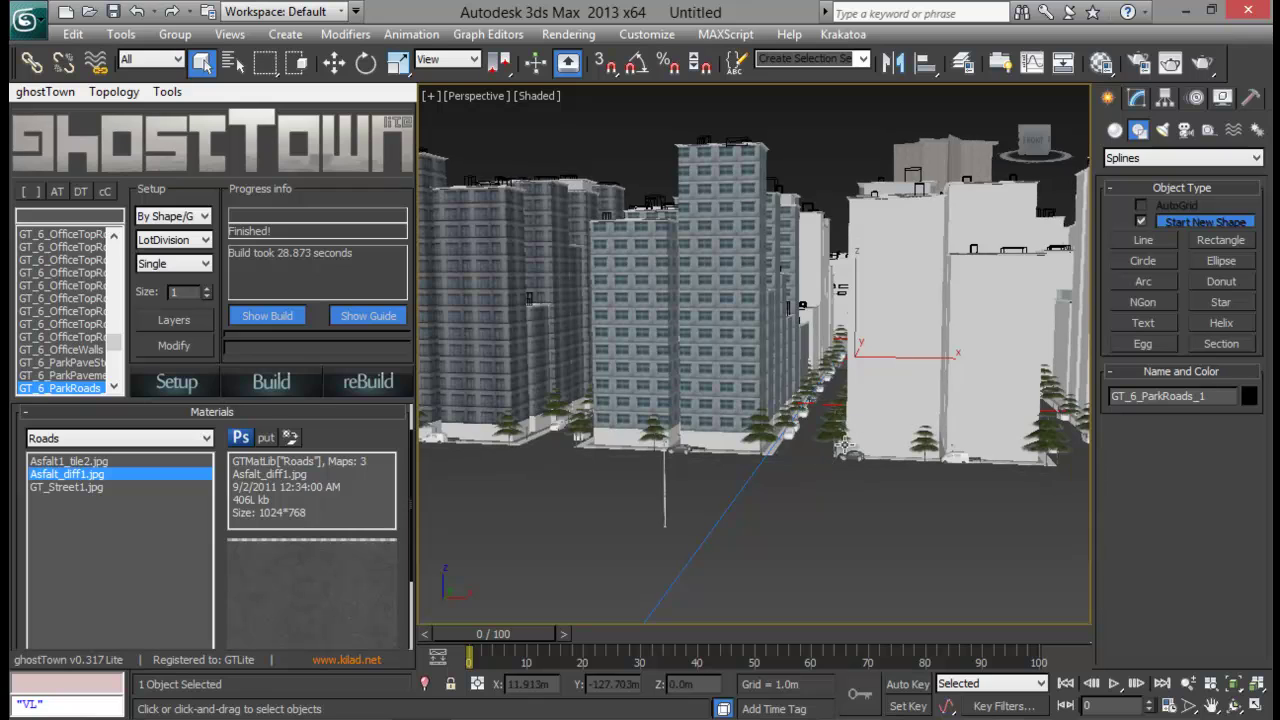
Step: Apply the 1stFloor GT_1FL_W2 window texture to central block GT_6_Block_13
middle_click_drag(789, 457, 786, 486)
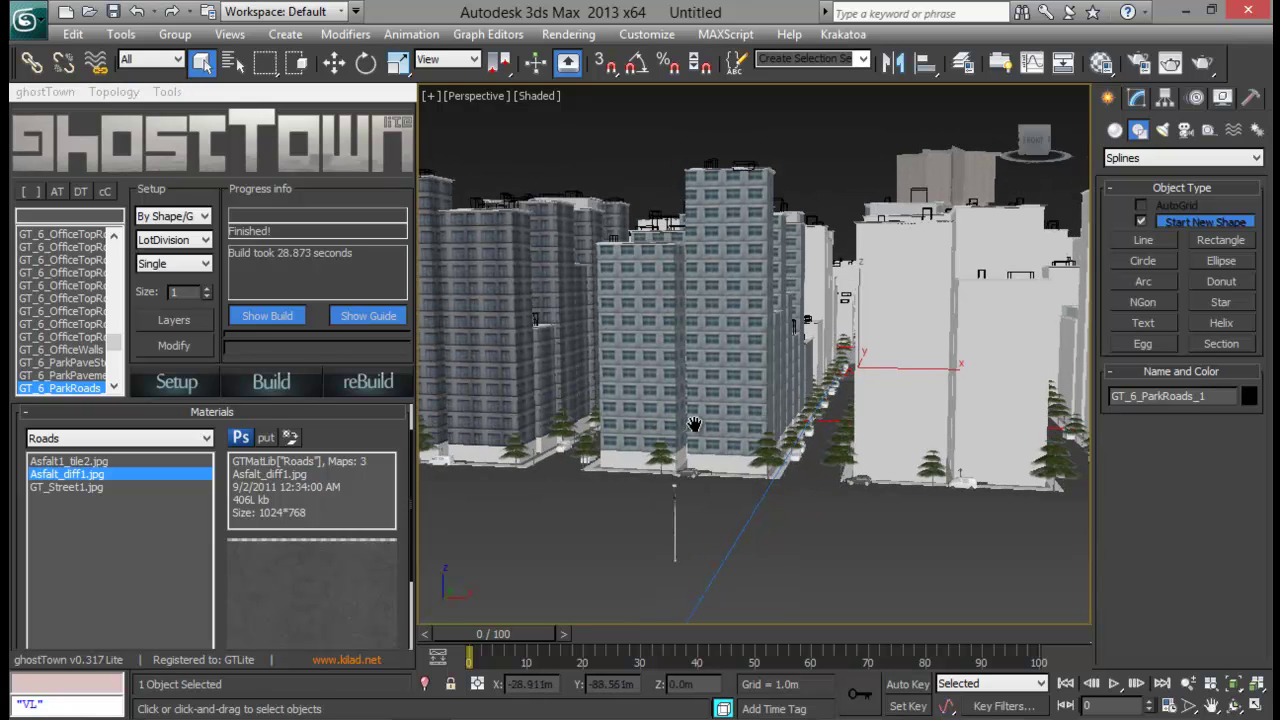
middle_click_drag(535, 483, 784, 385, "alt")
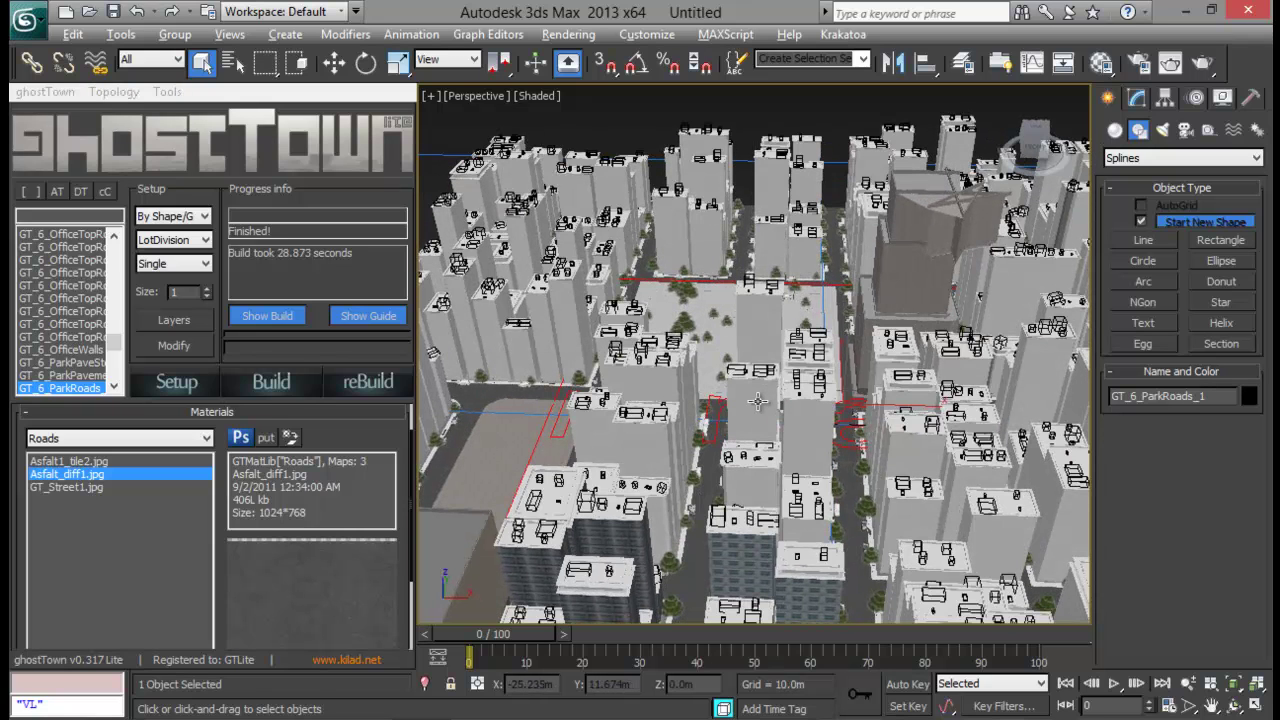
left_click(784, 390)
left_click(166, 439)
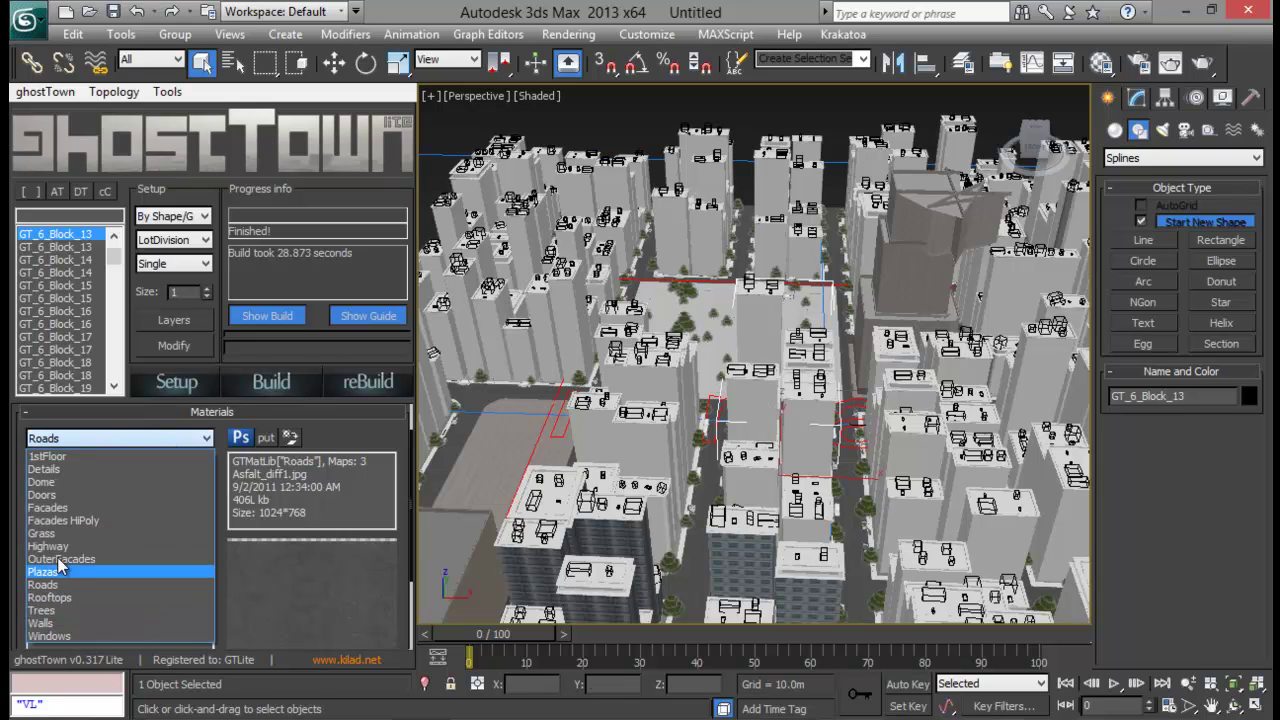
left_click(54, 458)
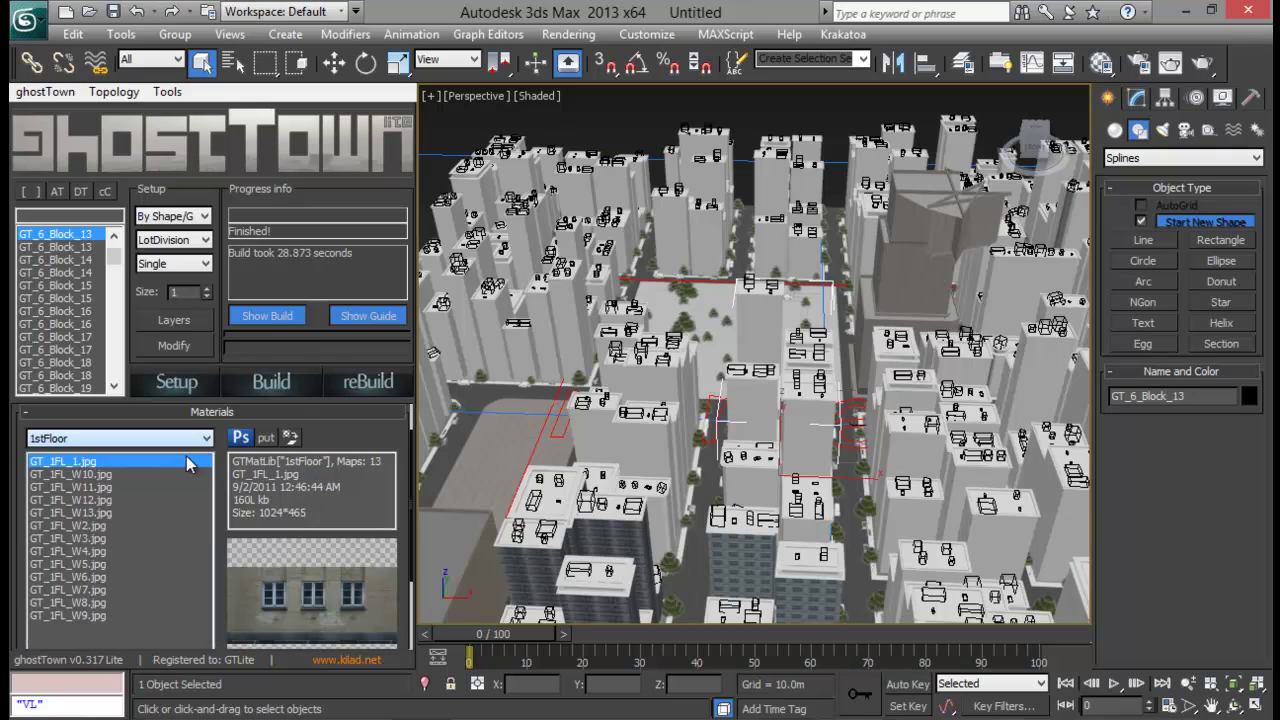
left_click(132, 539)
left_click(120, 524)
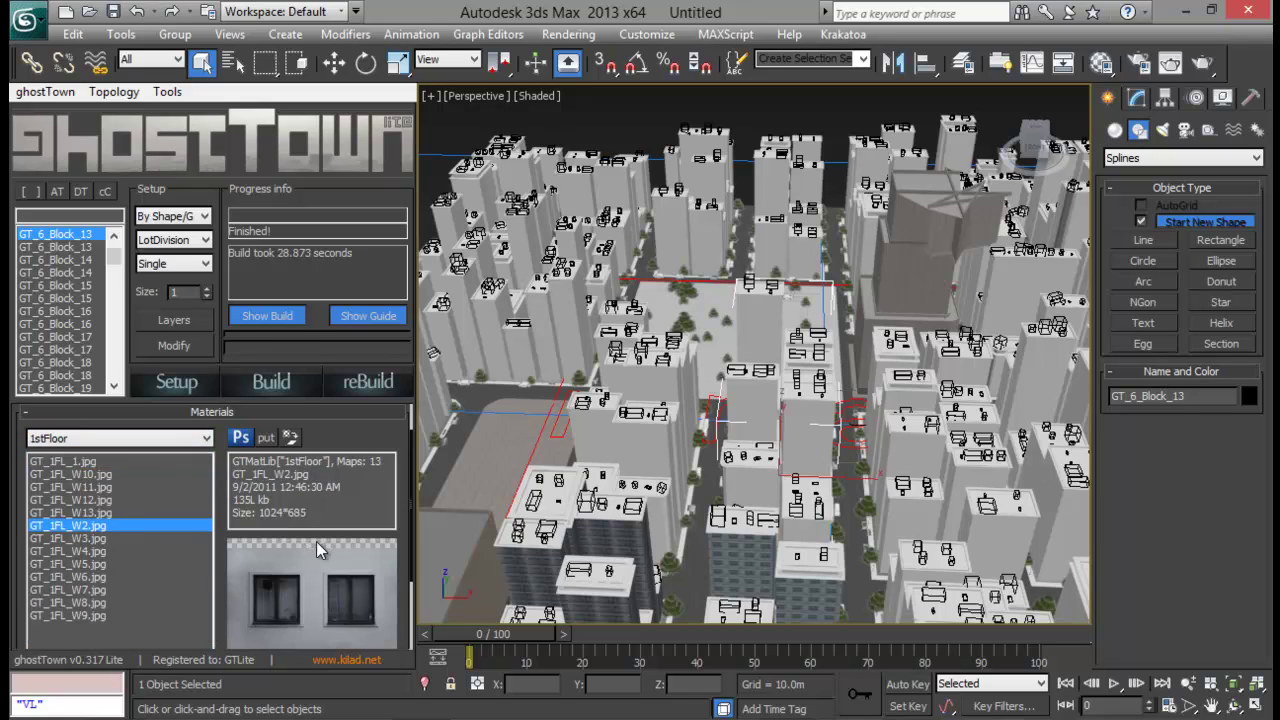
Step: Choose roof3.jpg from the Rooftops material category
left_click(193, 440)
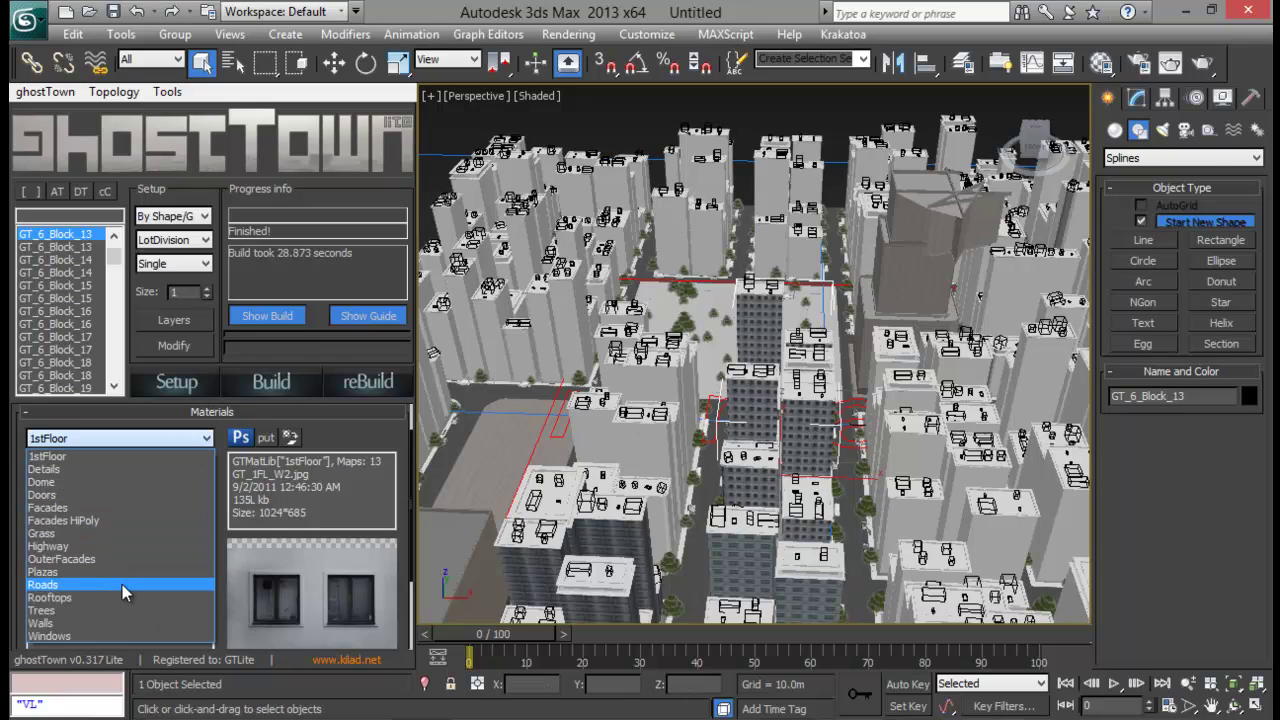
left_click(67, 594)
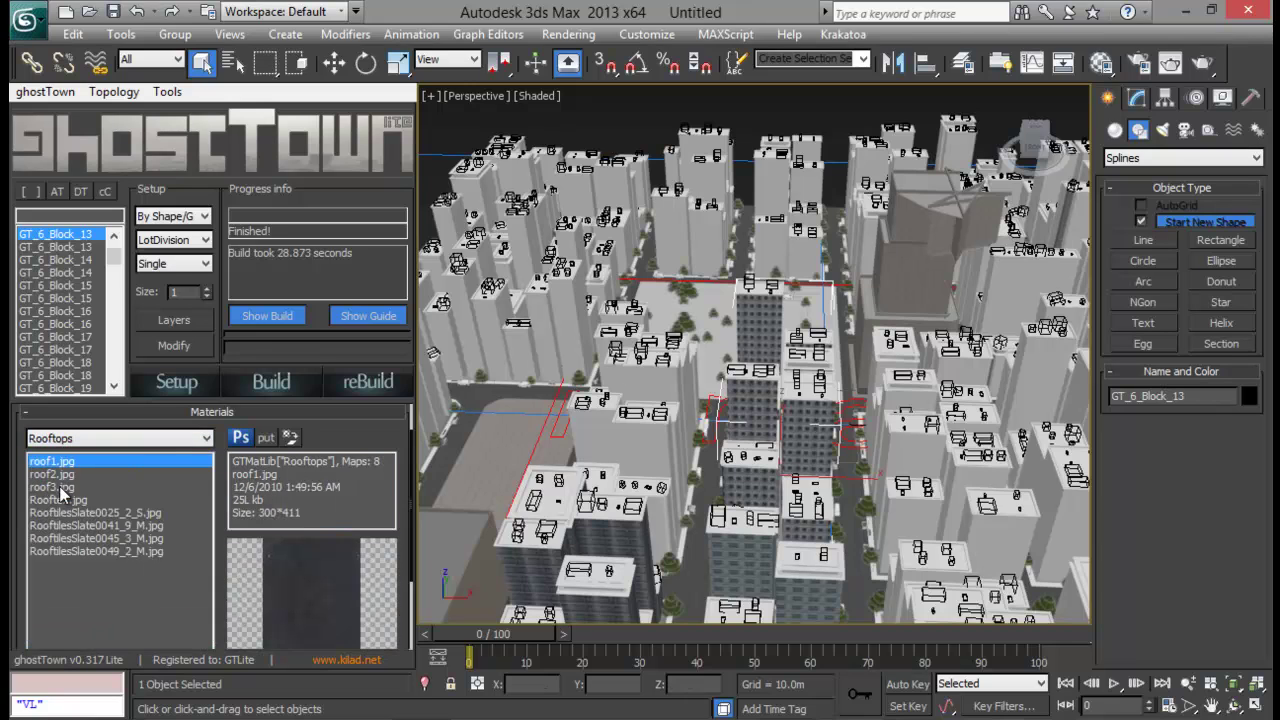
left_click(64, 487)
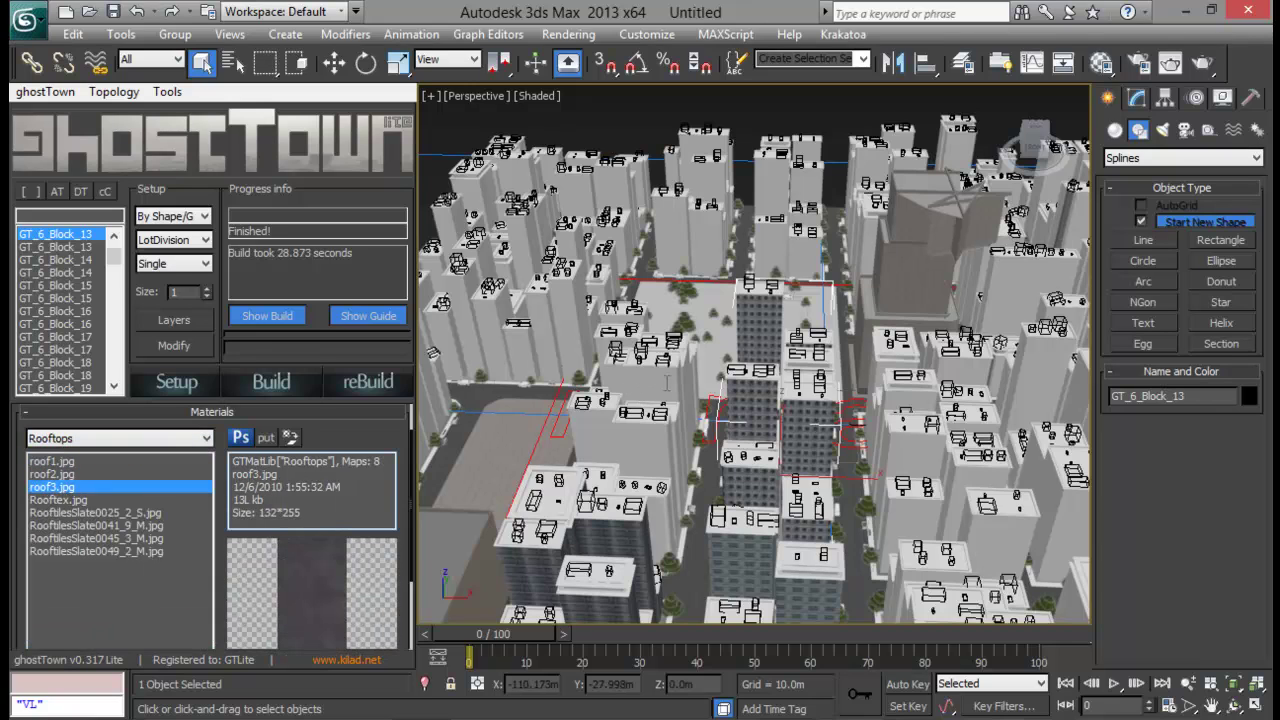
Step: Zoom in to a rooftop and apply roof3 to the GT_6_RoofSweep parapet
middle_click_drag(730, 300, 725, 267, "alt")
scroll(733, 404, "up", 1)
scroll(733, 404, "up", 1)
scroll(733, 404, "up", 2)
scroll(735, 420, "up", 2)
scroll(777, 357, "up", 3)
scroll(777, 386, "up", 2)
scroll(773, 390, "down", 10)
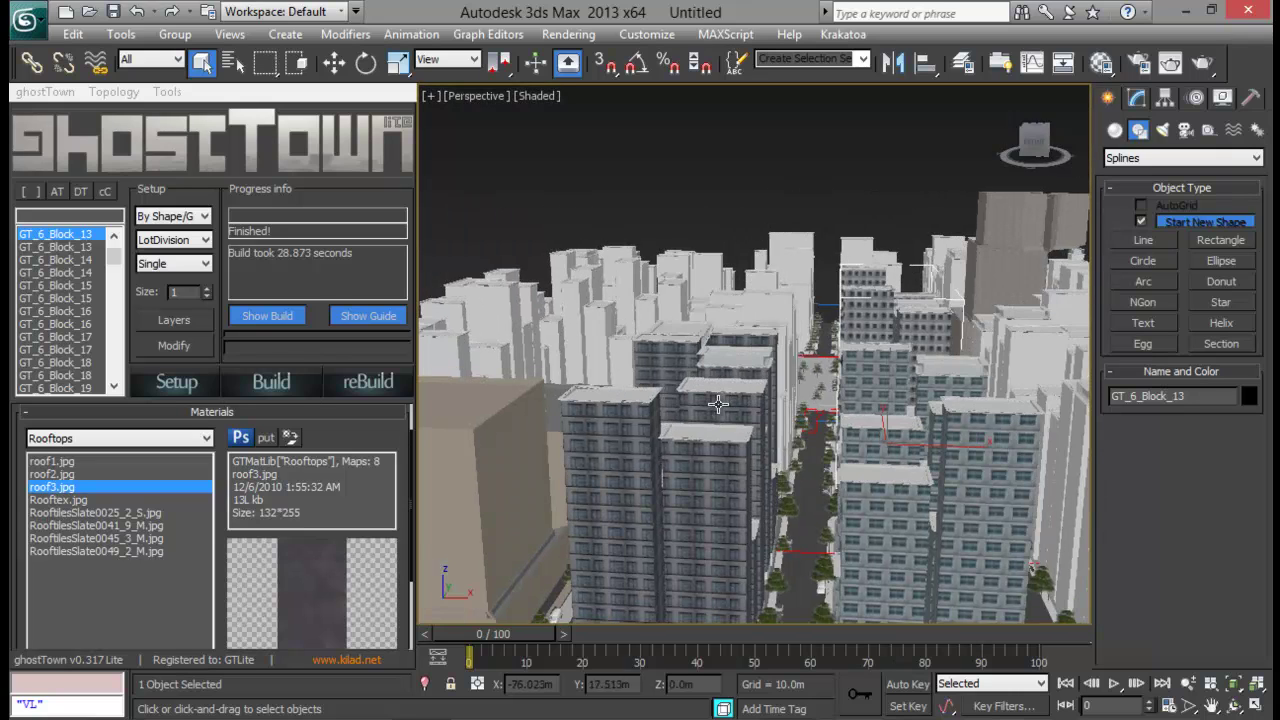
scroll(738, 404, "up", 2)
scroll(738, 404, "up", 2)
mouse_move(738, 404)
middle_mouse_down()
mouse_move(738, 376)
mouse_move(800, 300)
middle_mouse_up()
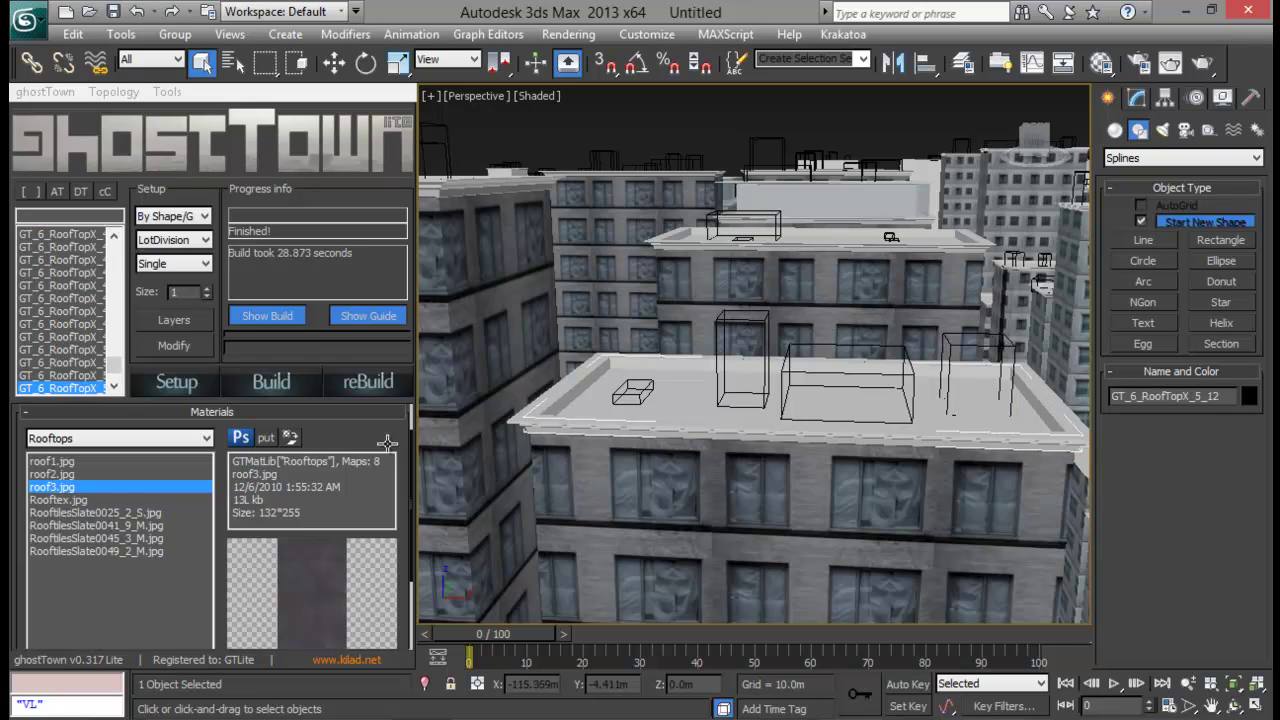
left_click(290, 438)
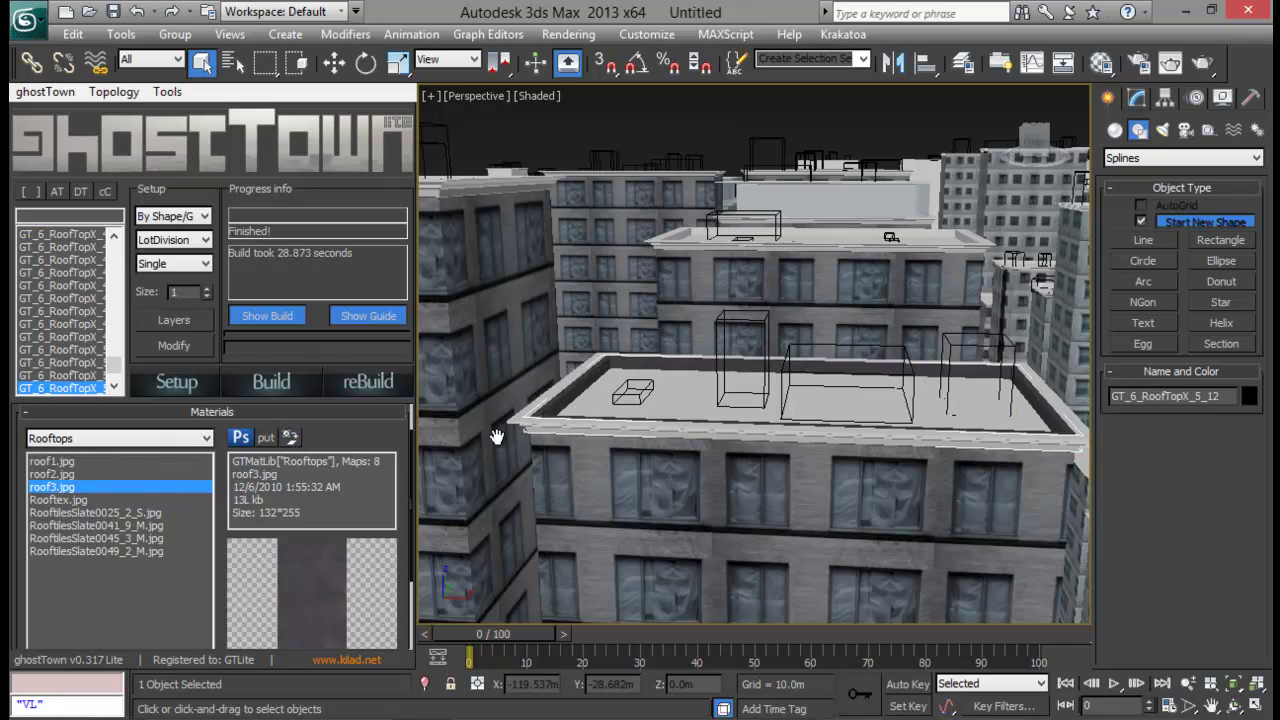
left_click(290, 438)
Step: Orbit and zoom back out to inspect the darker textured parapet edges across the city
scroll(737, 461, "down", 10)
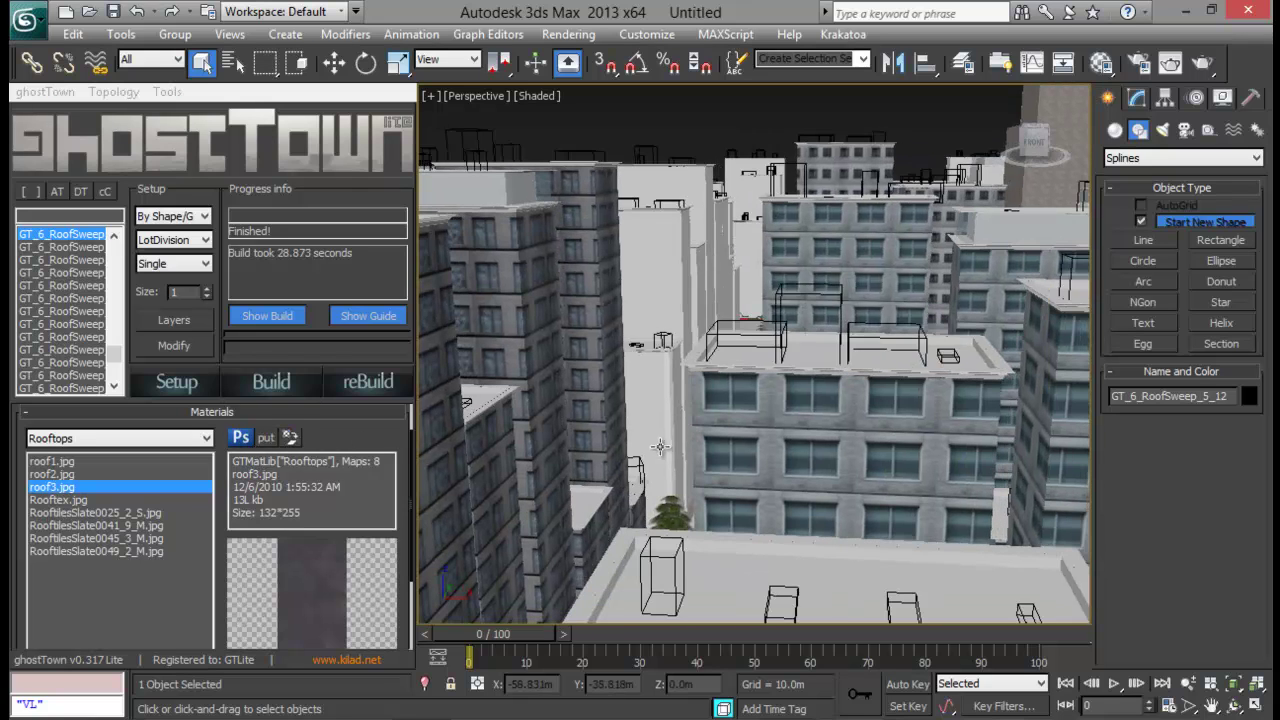
mouse_move(730, 455)
middle_mouse_down("alt")
mouse_move(720, 446)
mouse_move(805, 426)
middle_mouse_up("alt")
middle_click_drag(797, 371, 779, 324)
scroll(755, 490, "up", 2)
scroll(755, 490, "down", 2)
scroll(800, 486, "down", 2)
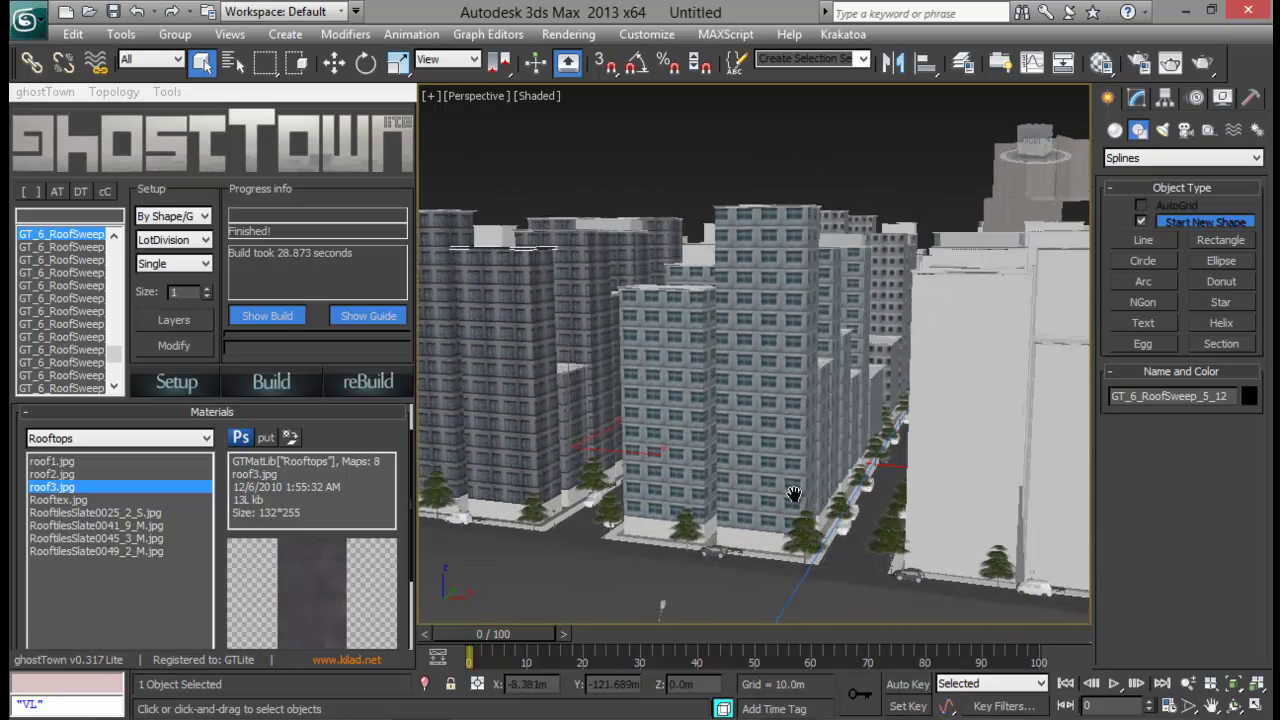
scroll(850, 483, "down", 2)
scroll(900, 480, "down", 2)
scroll(900, 480, "down", 2)
mouse_move(900, 480)
middle_mouse_down("alt")
mouse_move(800, 541)
mouse_move(803, 526)
mouse_move(838, 524)
middle_mouse_up("alt")
scroll(838, 524, "up", 2)
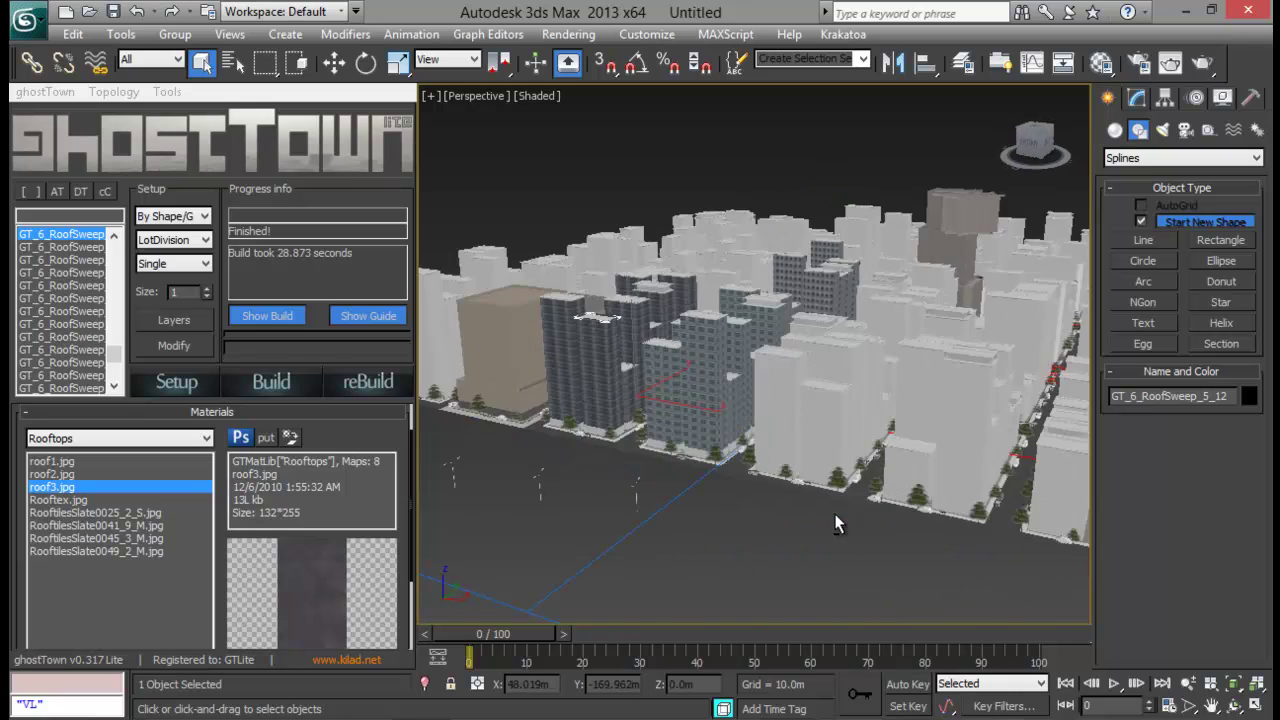
scroll(838, 524, "up", 3)
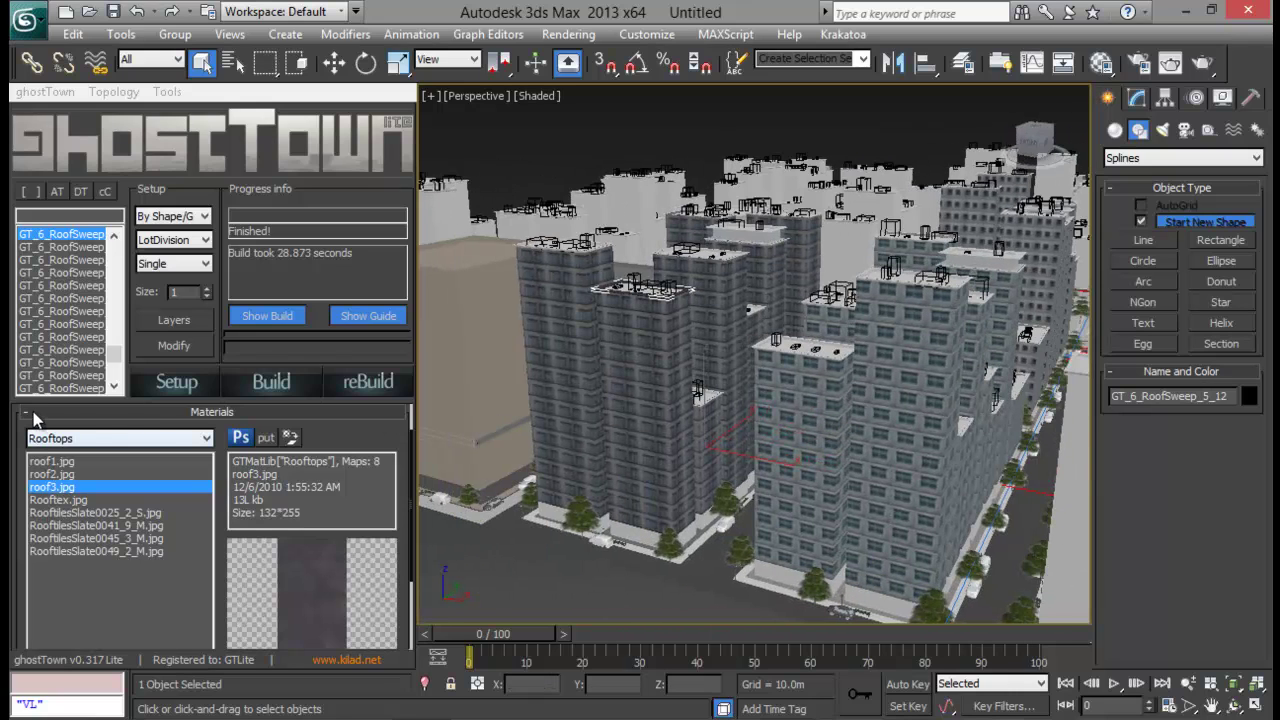
Step: Toggle ghostTown's Materials and Custom Script rollouts while panning the city view
left_click(27, 413)
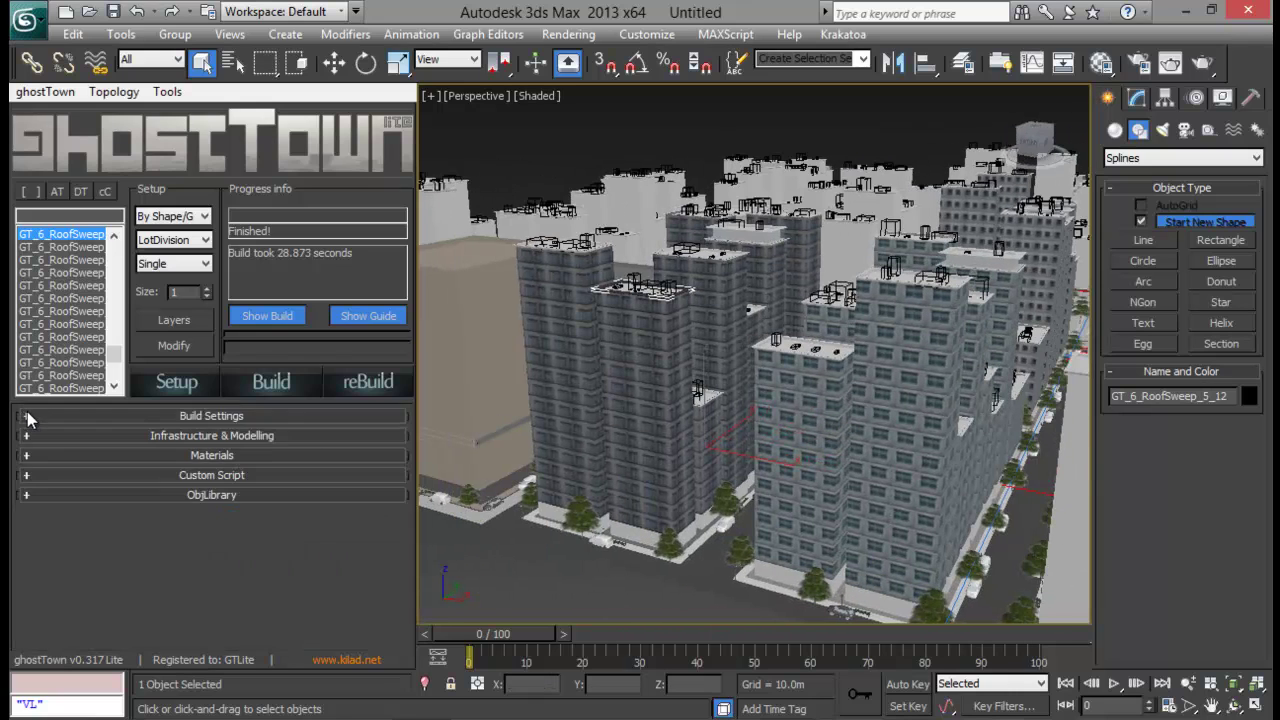
left_click(48, 476)
left_click(121, 414)
left_click(197, 455)
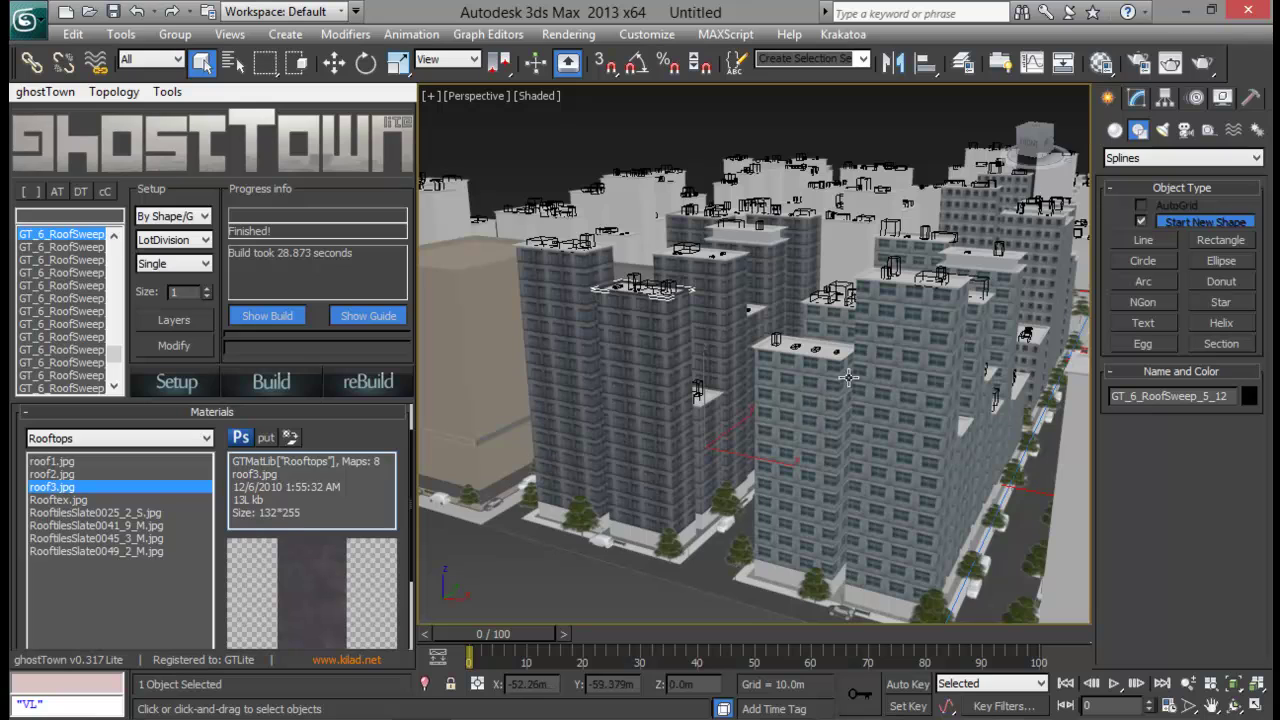
middle_click_drag(901, 343, 743, 398)
scroll(743, 398, "down", 5)
scroll(743, 398, "down", 3)
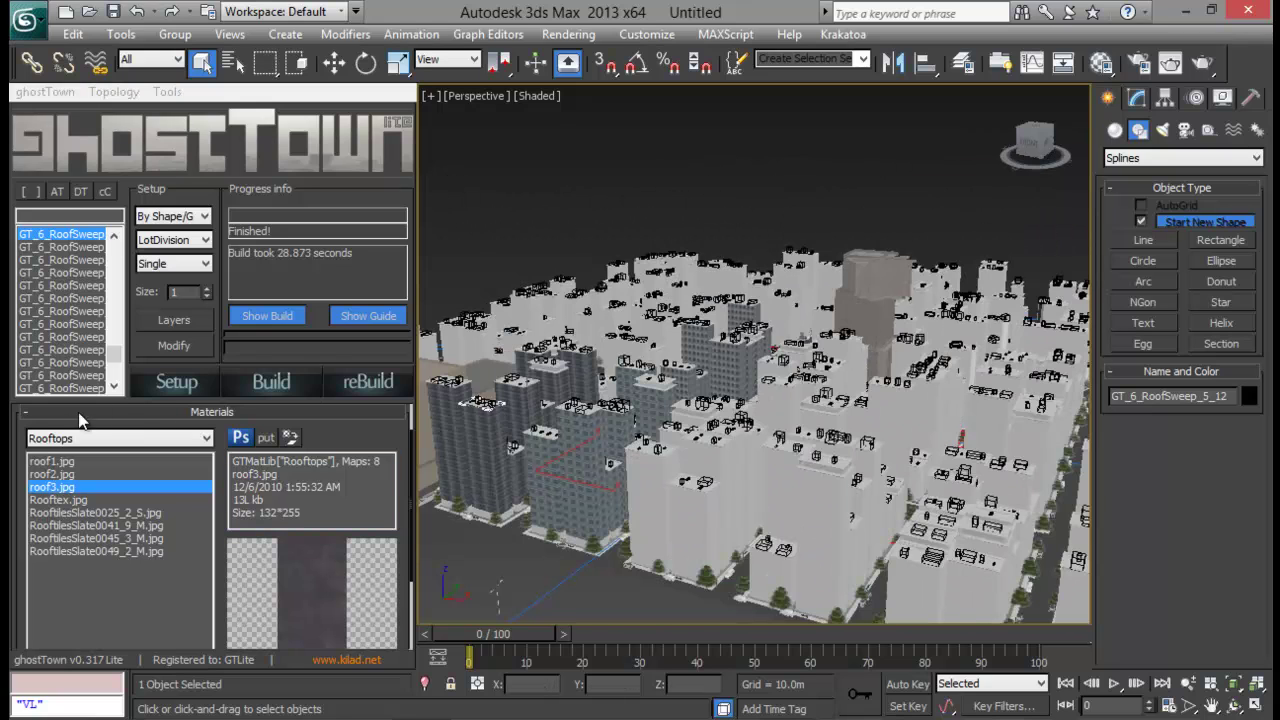
Step: Reopen Build Settings and click empty viewport space to deselect everything
left_click(38, 414)
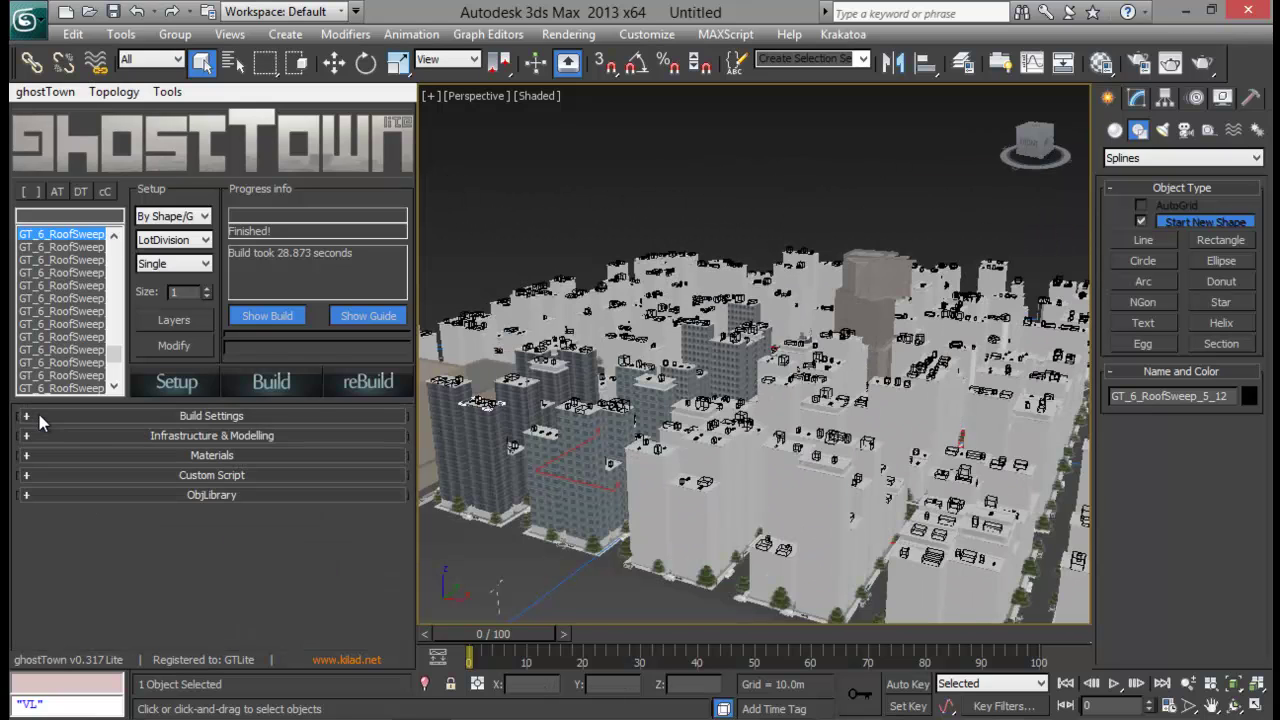
left_click(191, 415)
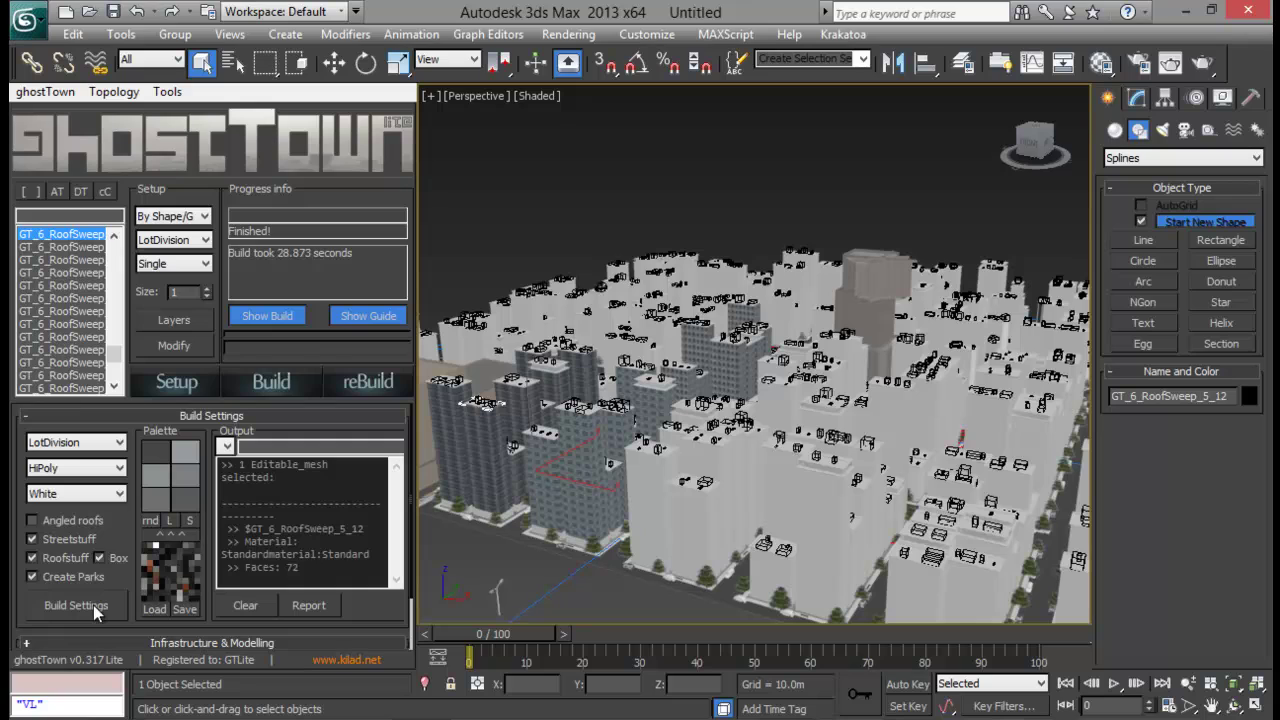
left_click(572, 595)
left_click(779, 432)
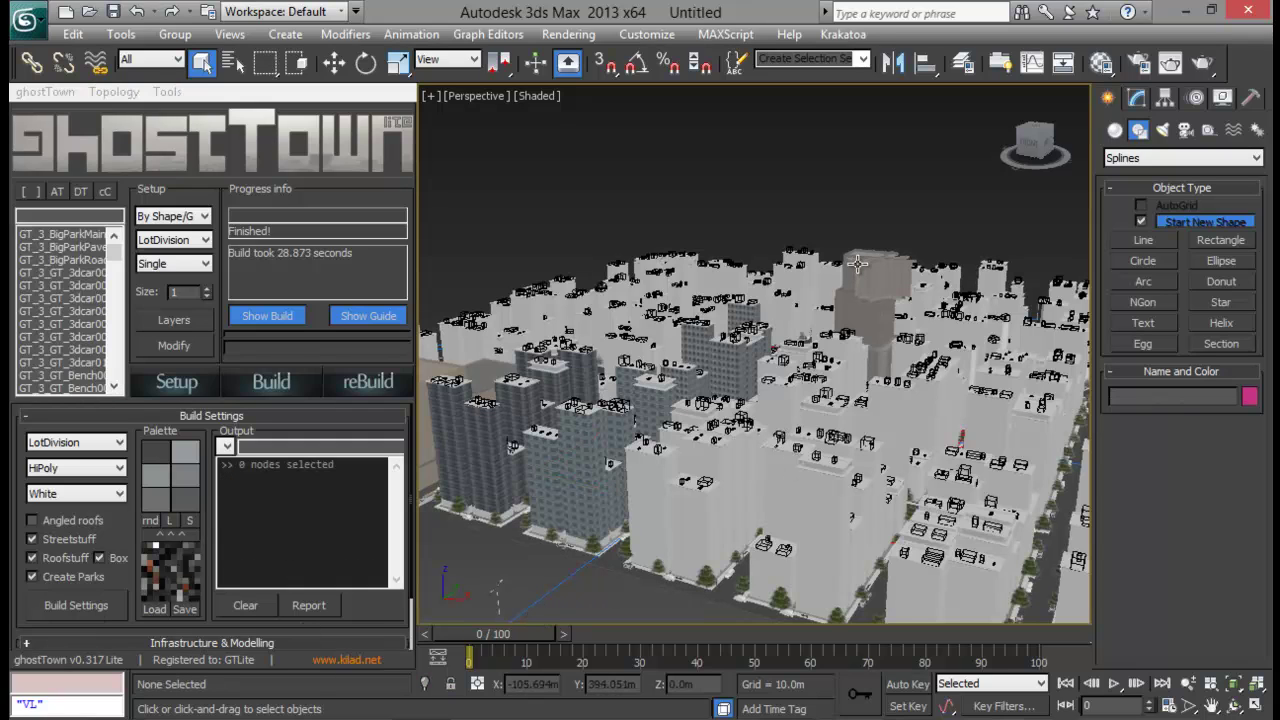
Step: Open Render Setup, view the Low poly city 2 render, and scroll the Common tab down
left_click(1138, 63)
left_click_drag(516, 116, 604, 43)
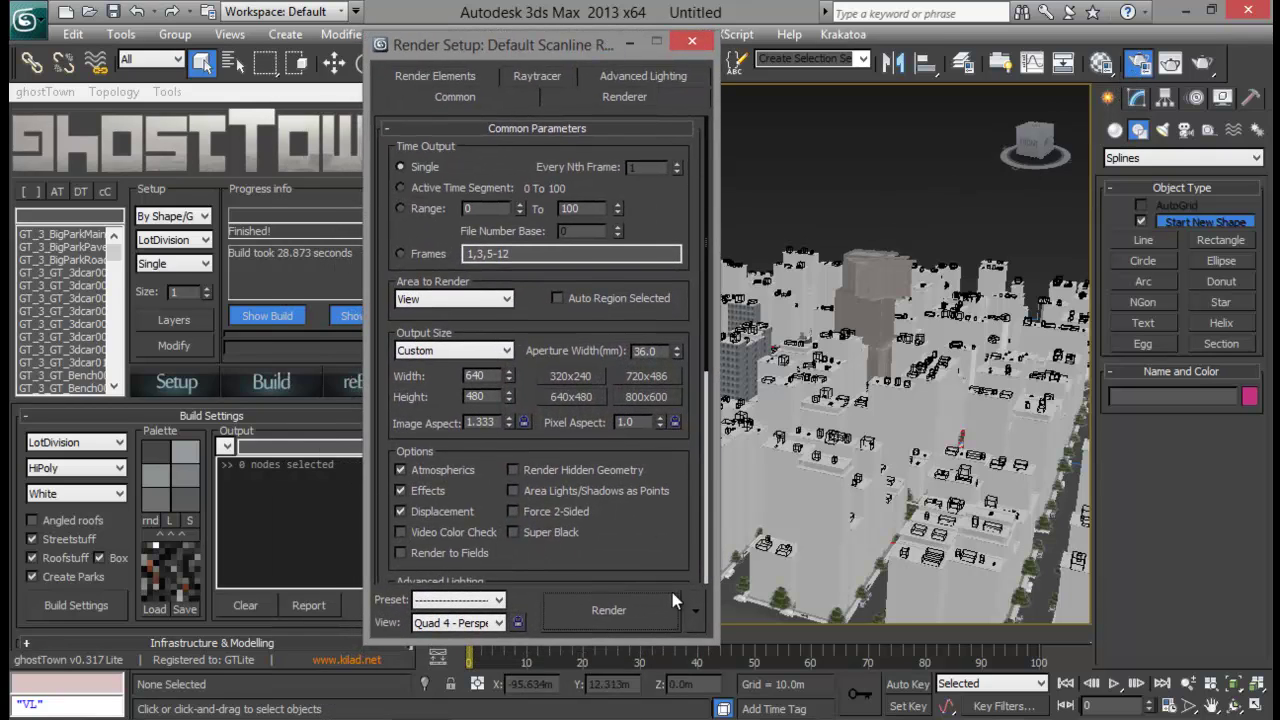
left_click_drag(648, 548, 646, 285)
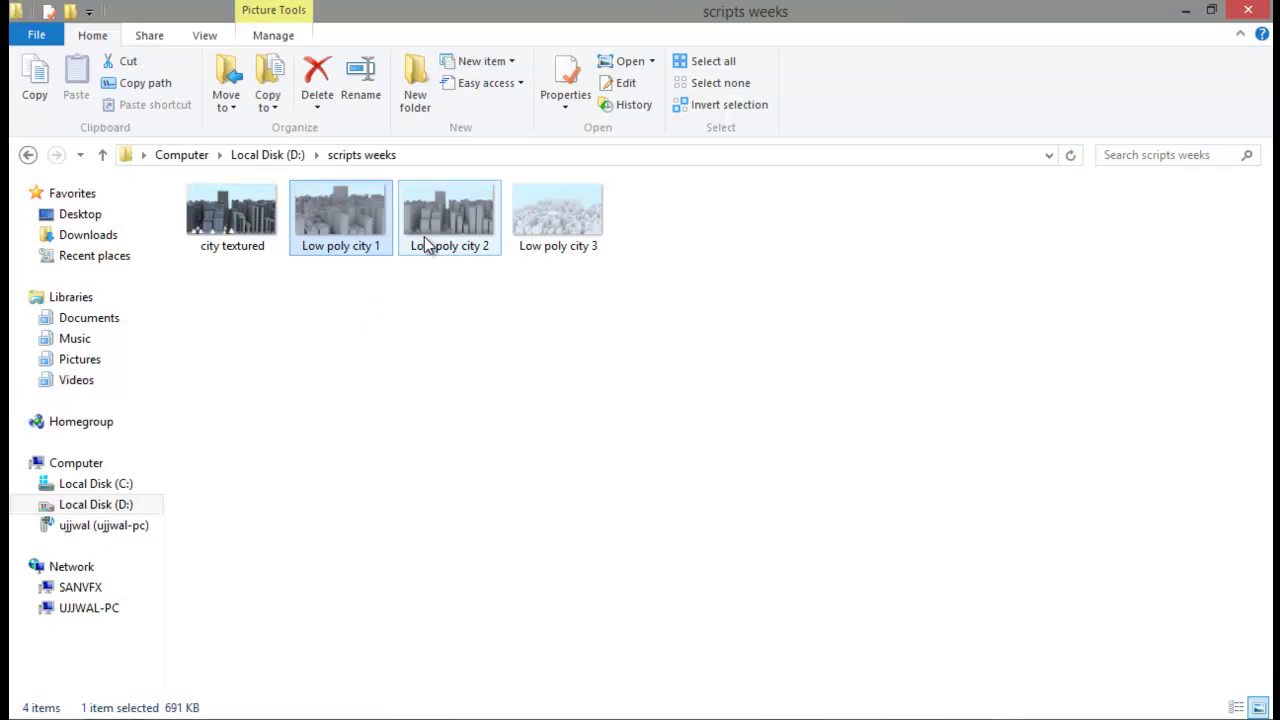
double_click(435, 224)
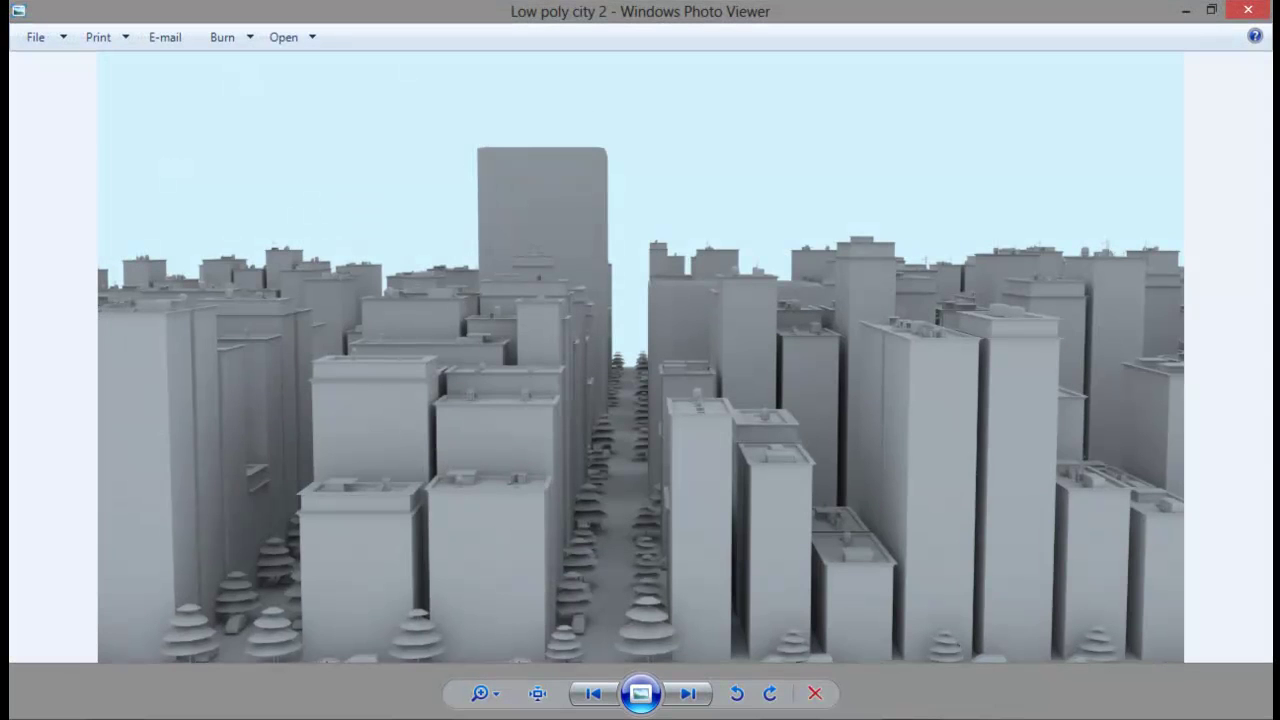
left_click(1248, 9)
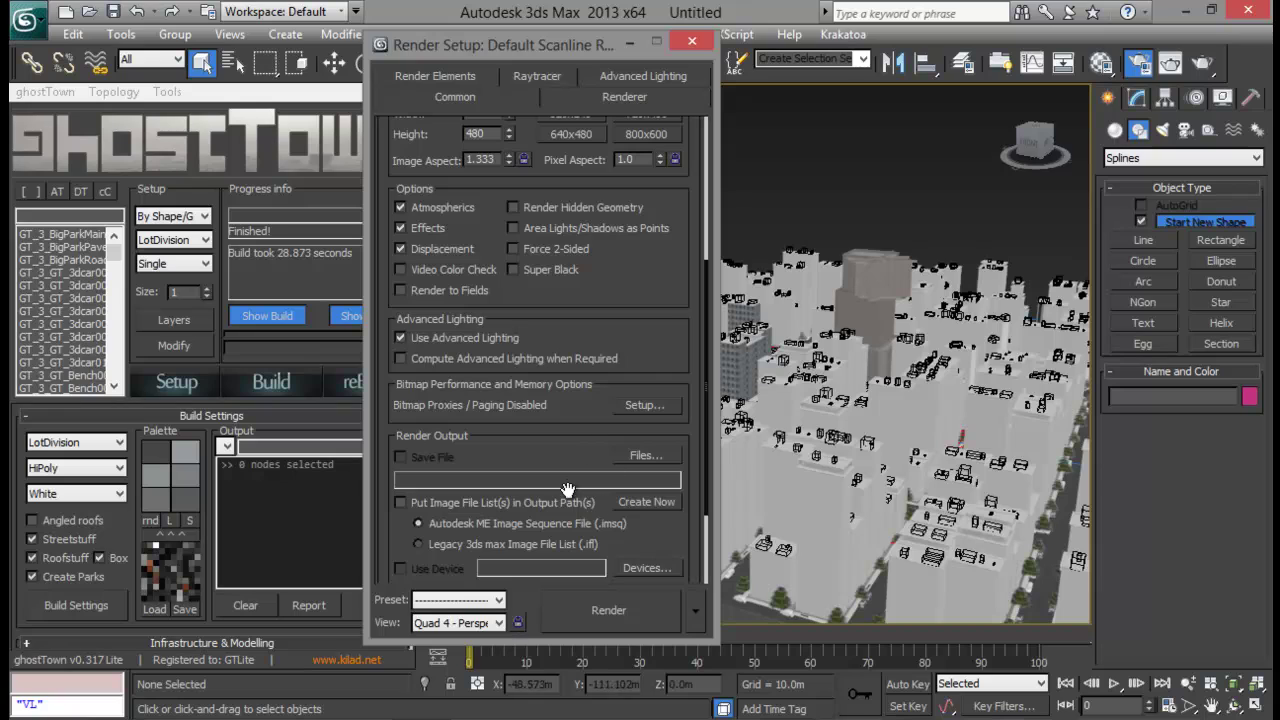
left_click_drag(559, 453, 559, 248)
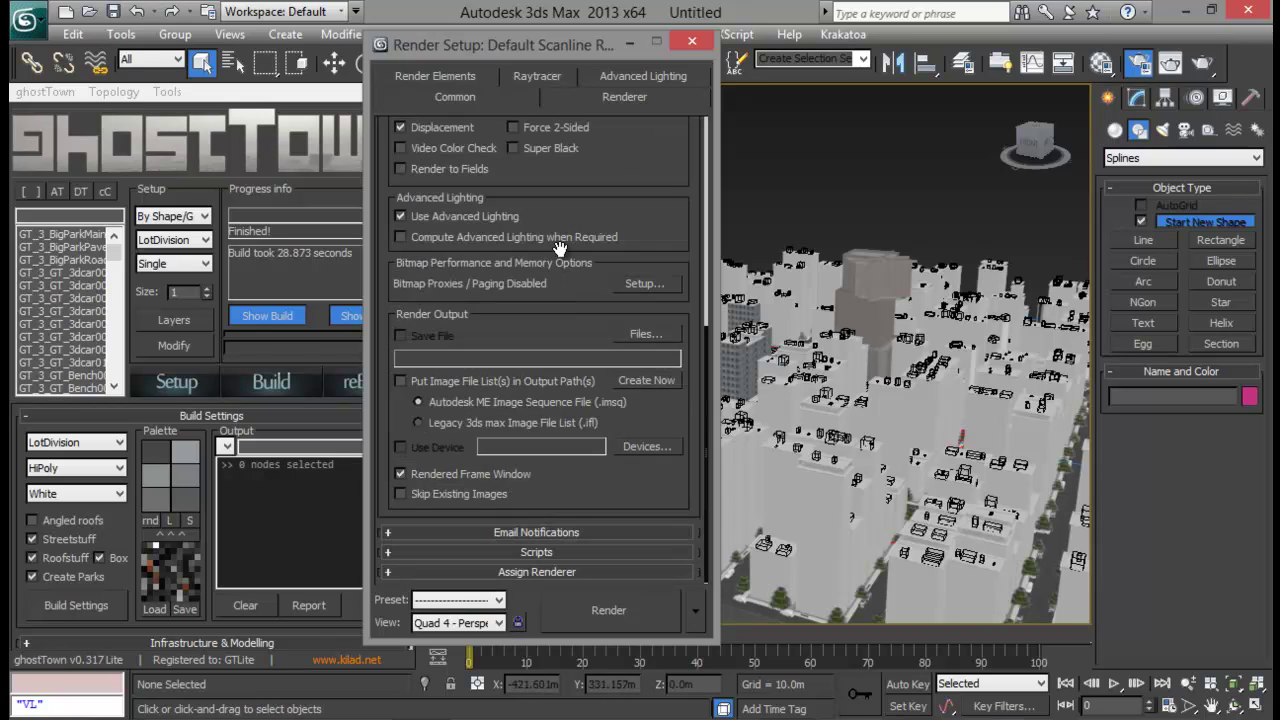
Step: Assign V-Ray Adv 2.30.01 as the production renderer
left_click(561, 570)
left_click(650, 486)
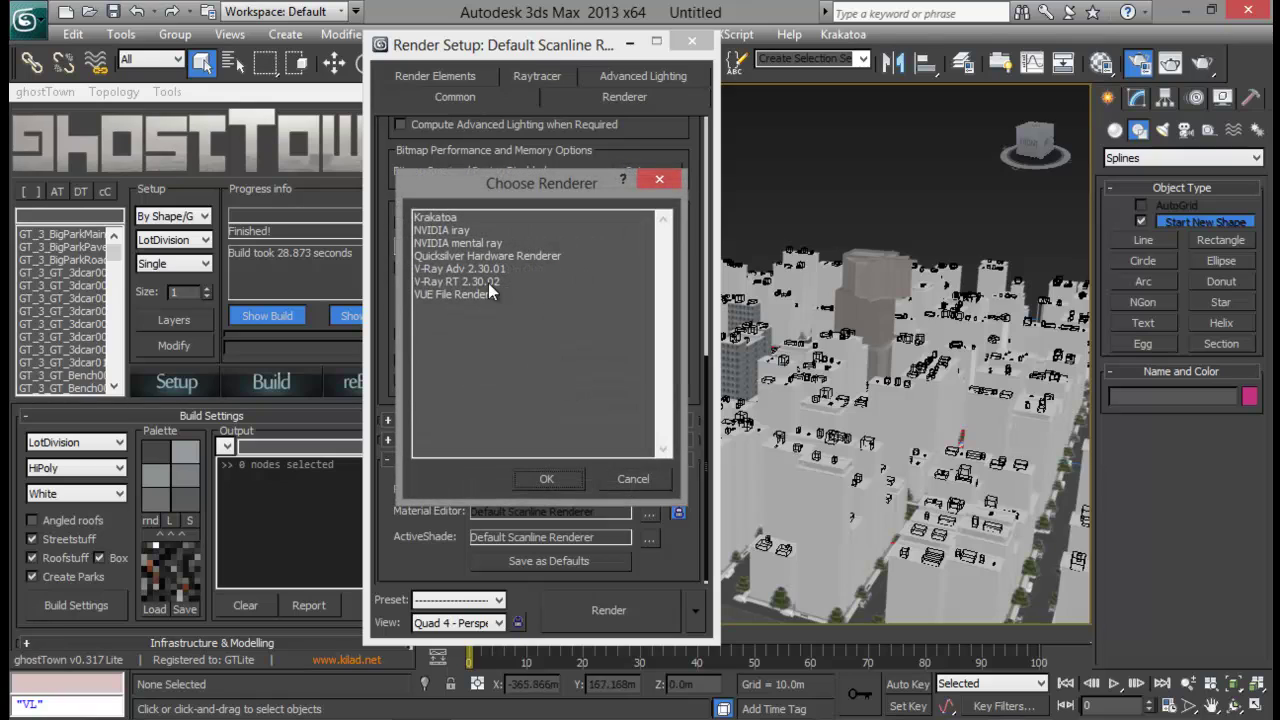
double_click(452, 283)
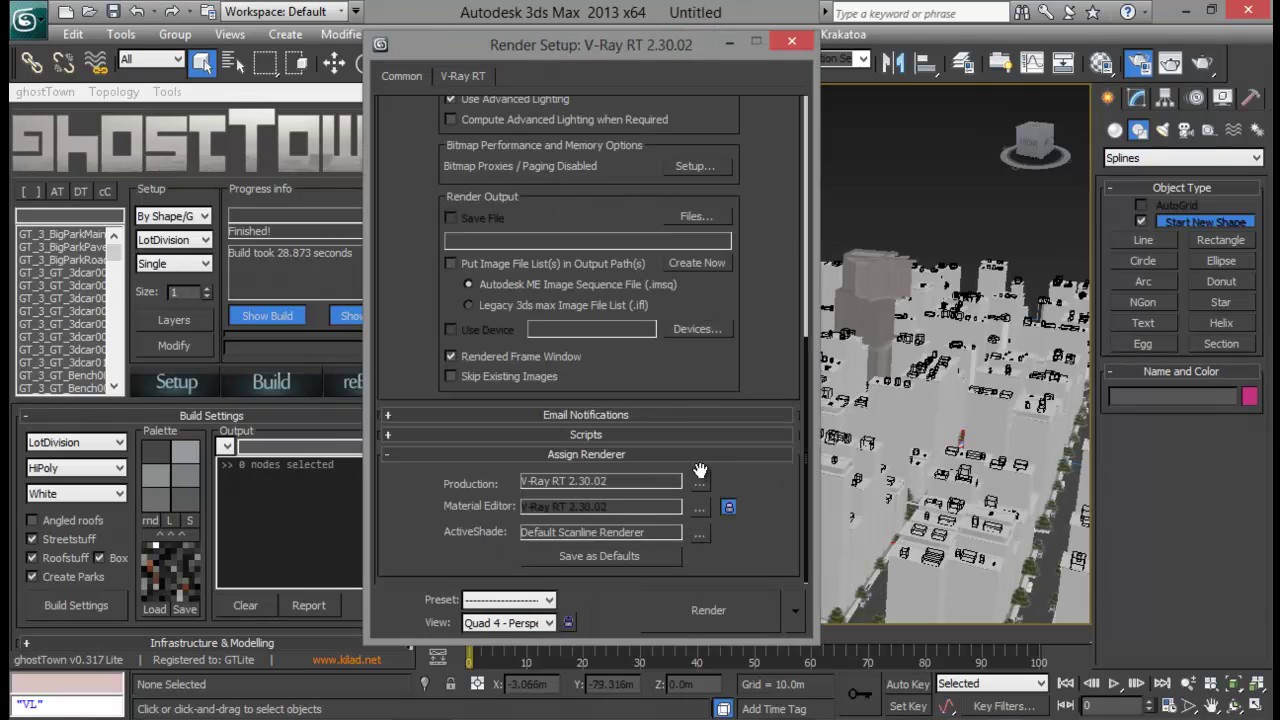
left_click(704, 480)
double_click(531, 285)
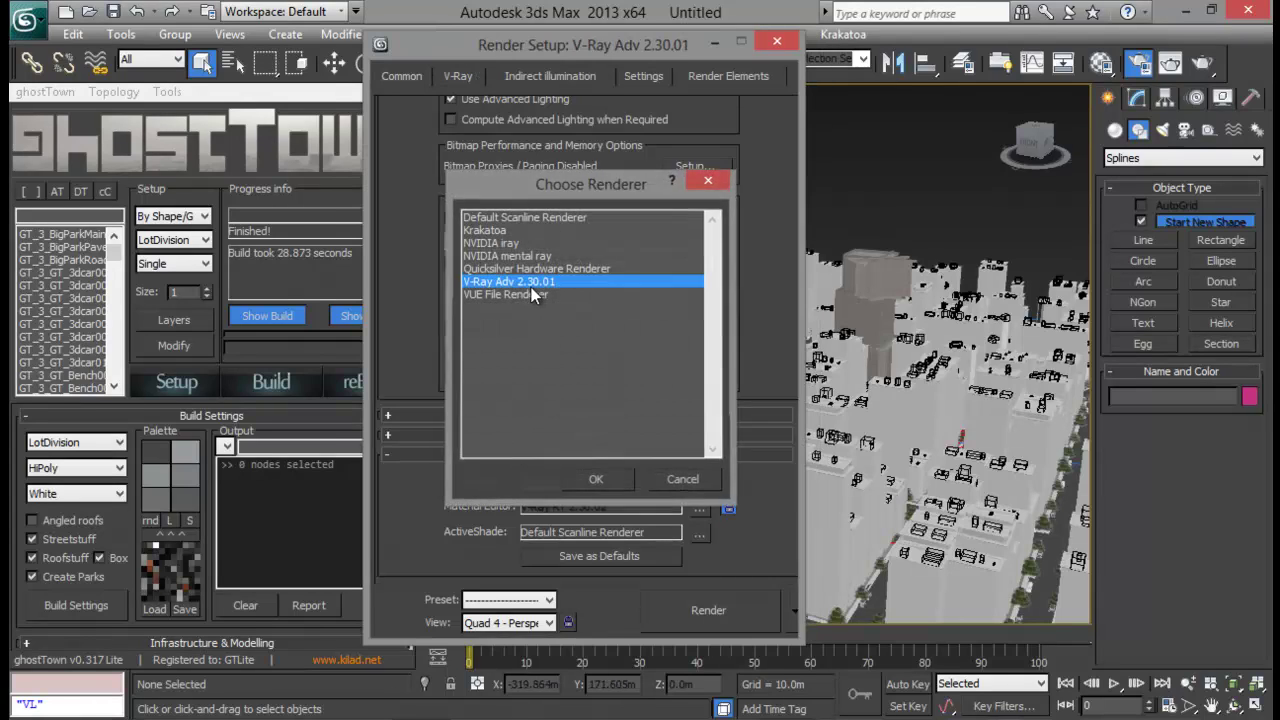
Step: Turn on V-Ray global illumination and the GI Environment skylight override
left_click(516, 75)
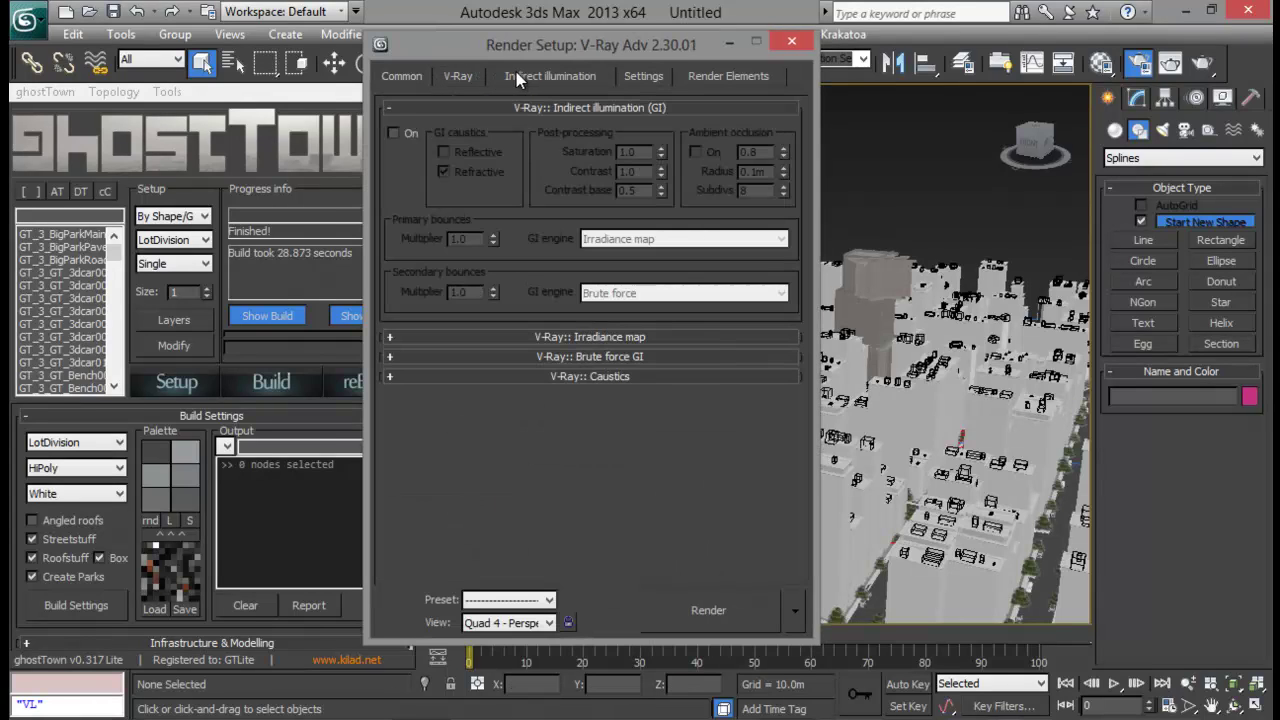
left_click(393, 132)
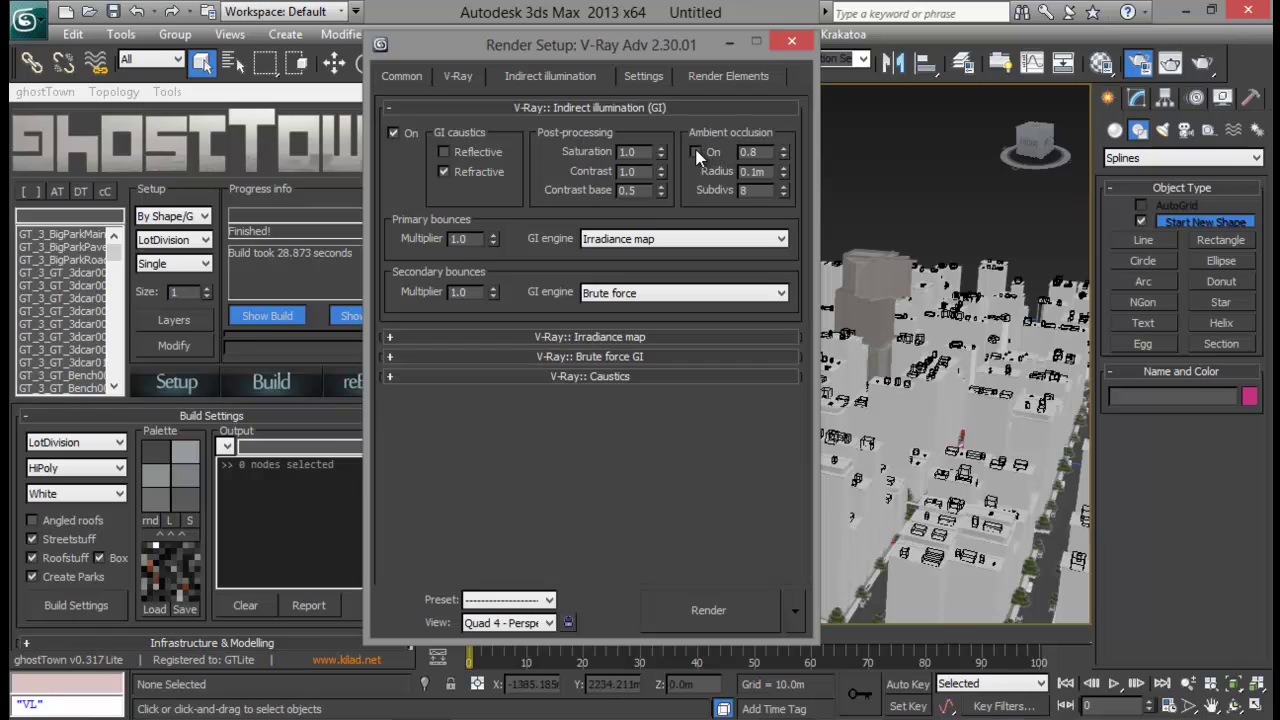
left_click(457, 76)
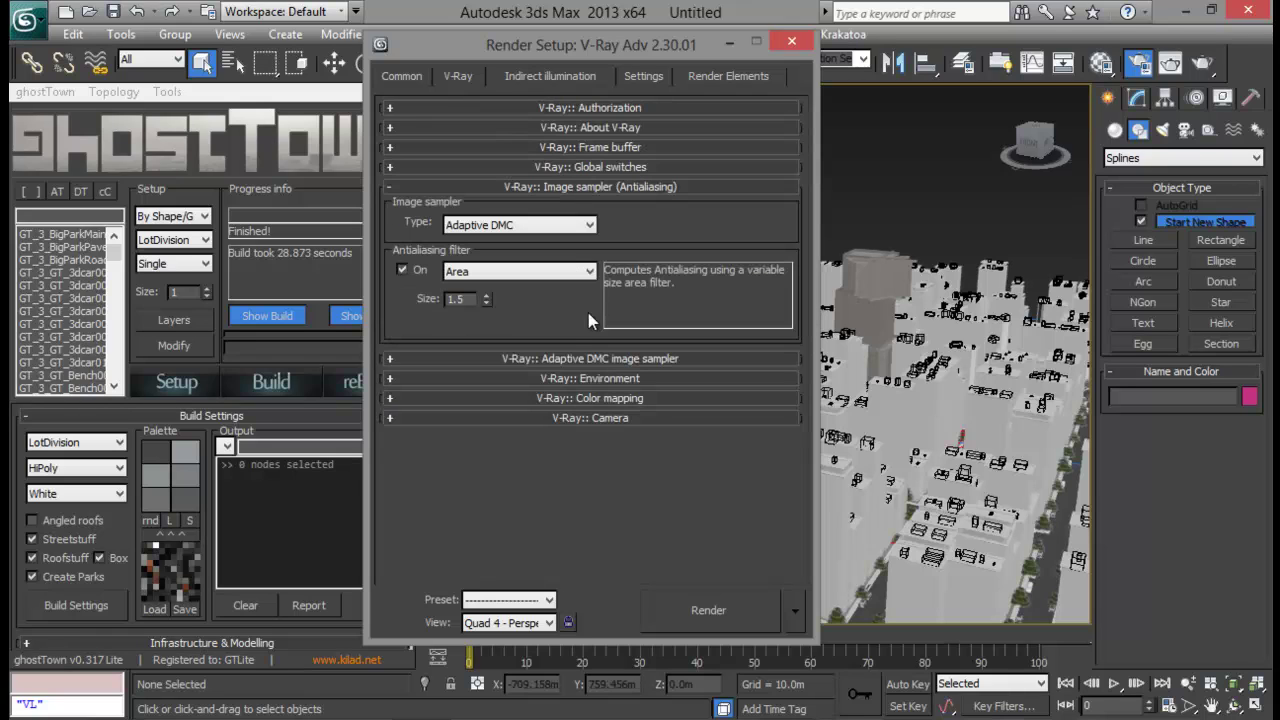
left_click(590, 378)
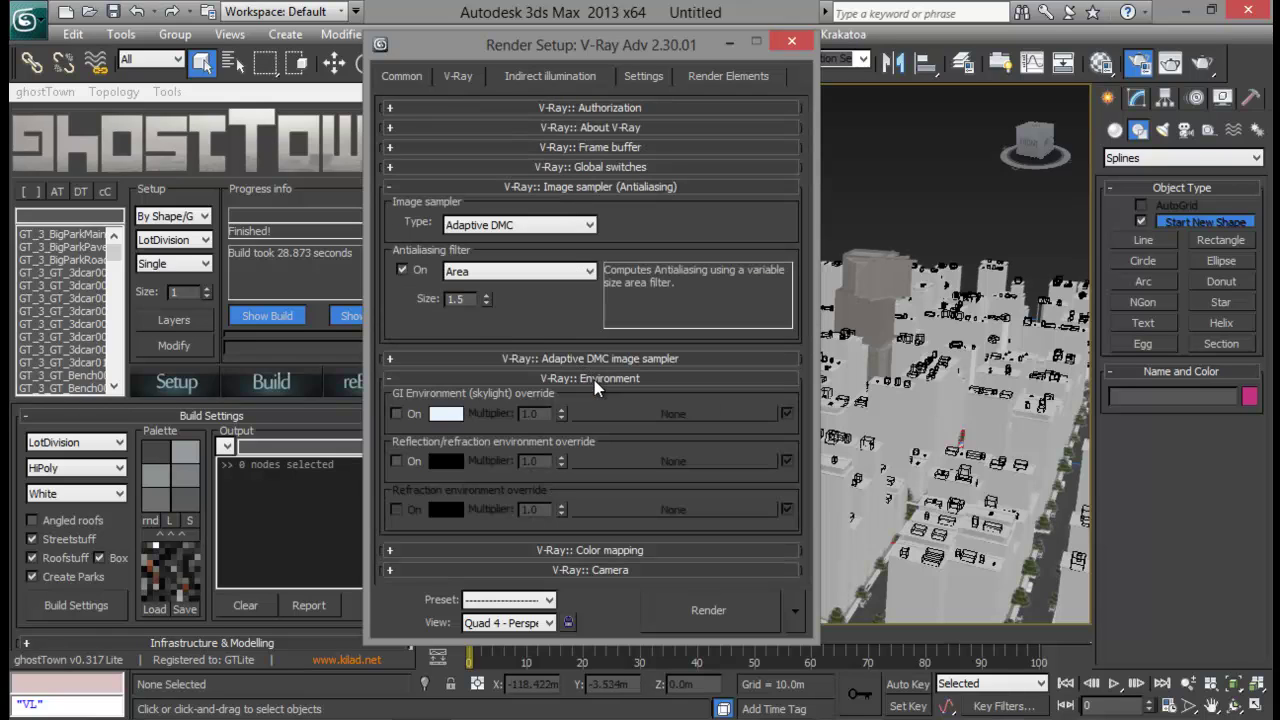
left_click(395, 413)
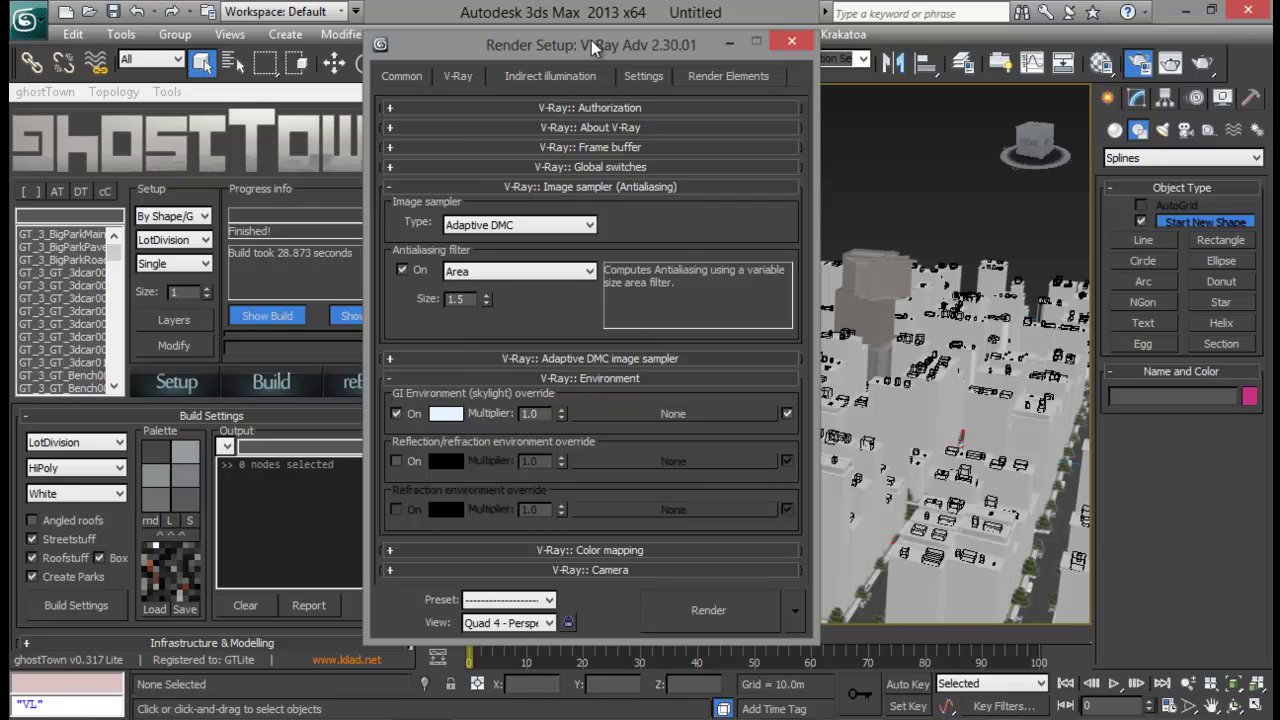
left_click_drag(591, 42, 767, 51)
left_click_drag(638, 47, 685, 72)
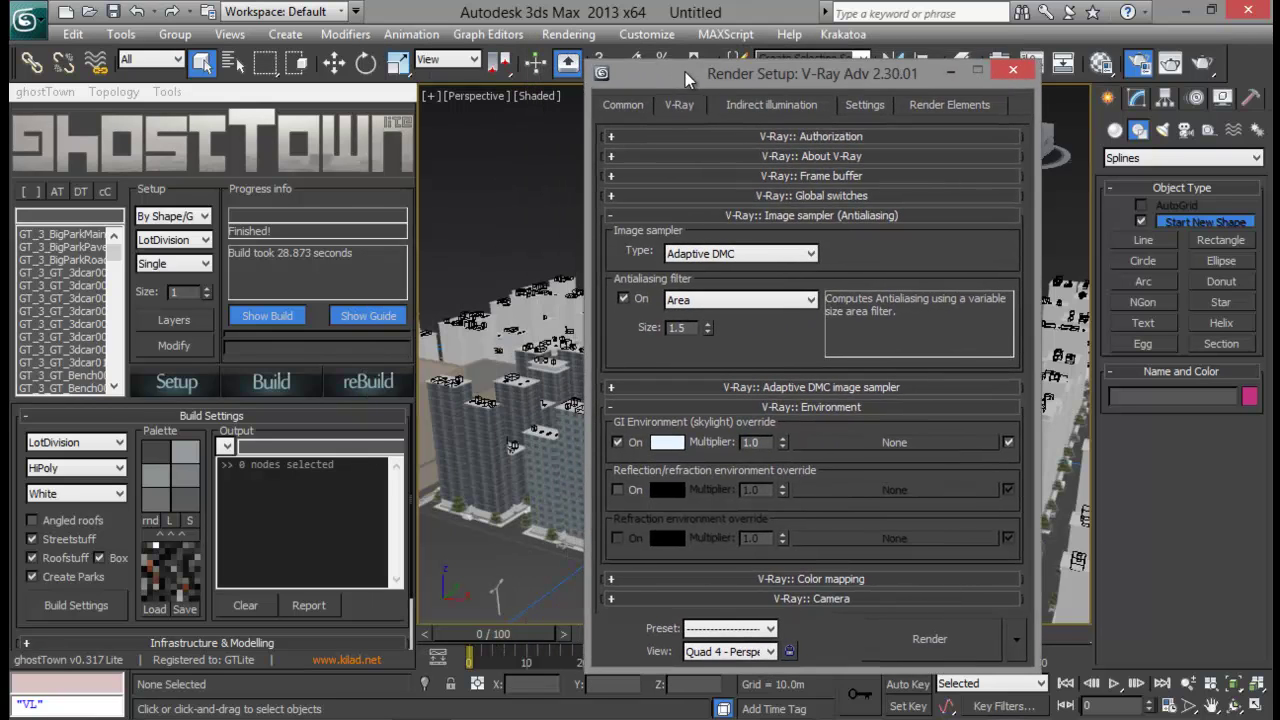
Step: Set the Environment background colour to the skylight's pale blue by eyedropping the GI swatch
left_click(589, 34)
left_click(597, 186)
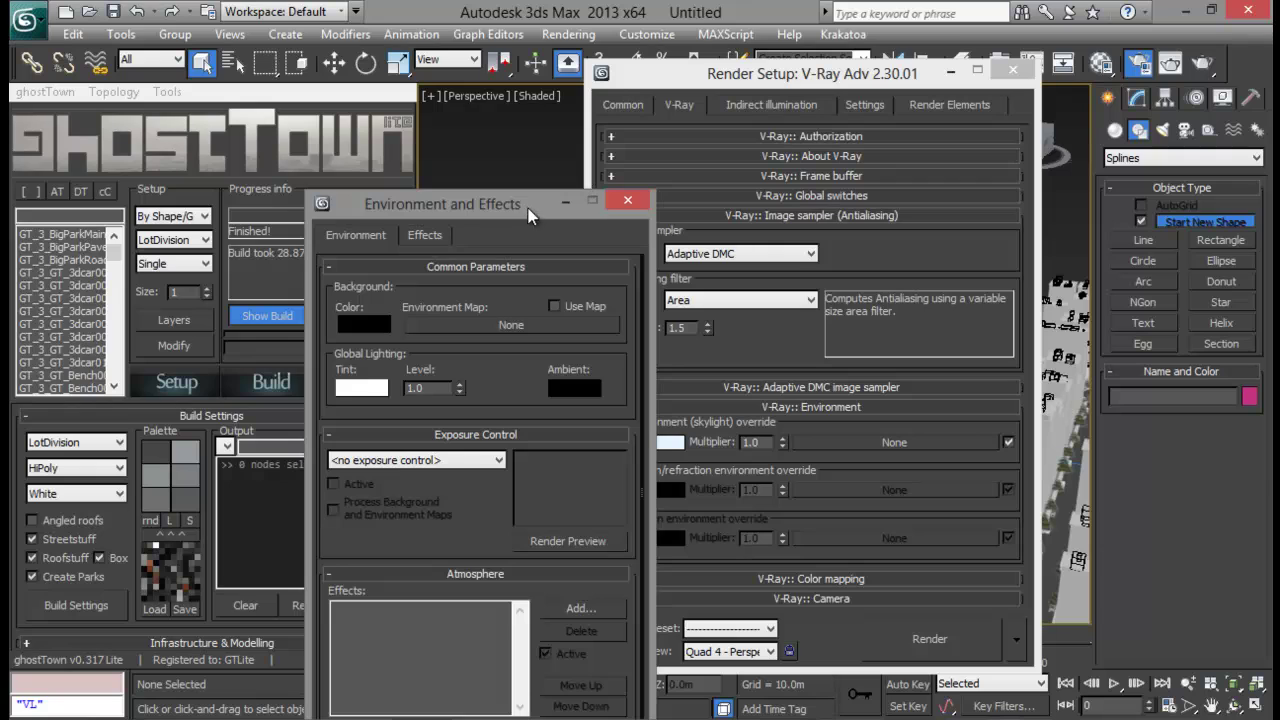
left_click_drag(530, 215, 450, 121)
left_click(283, 229)
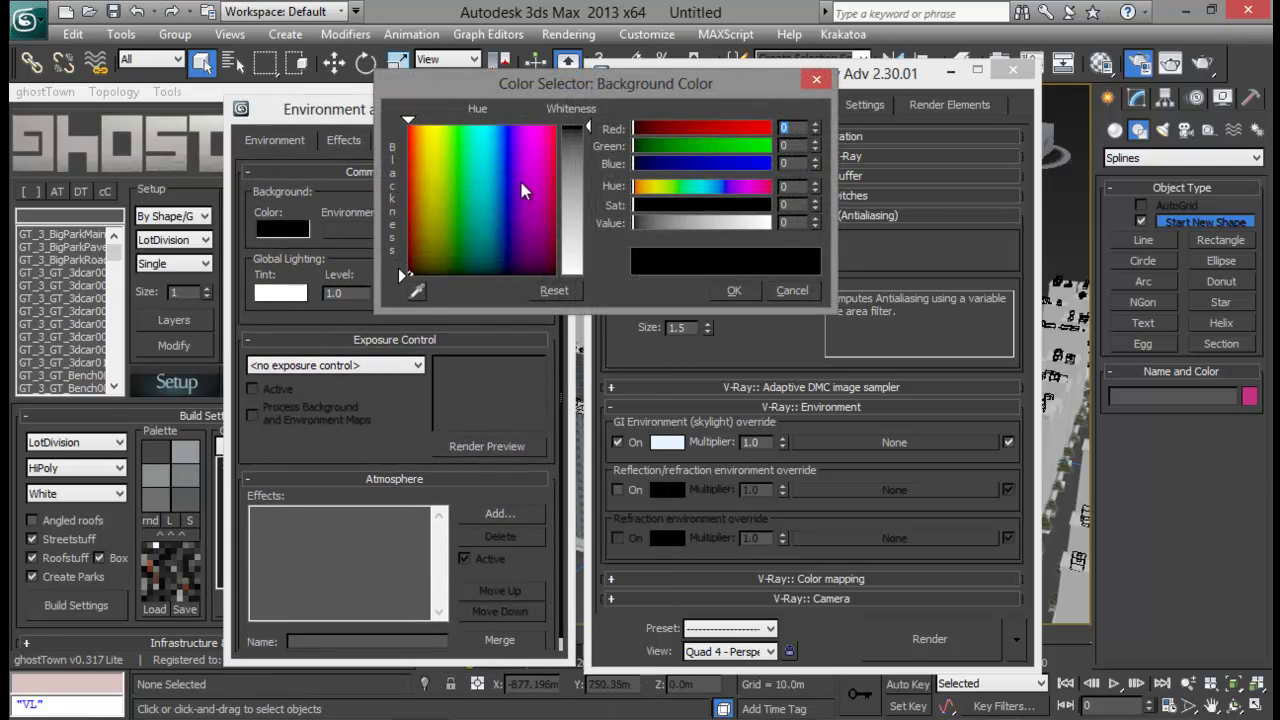
left_click(417, 290)
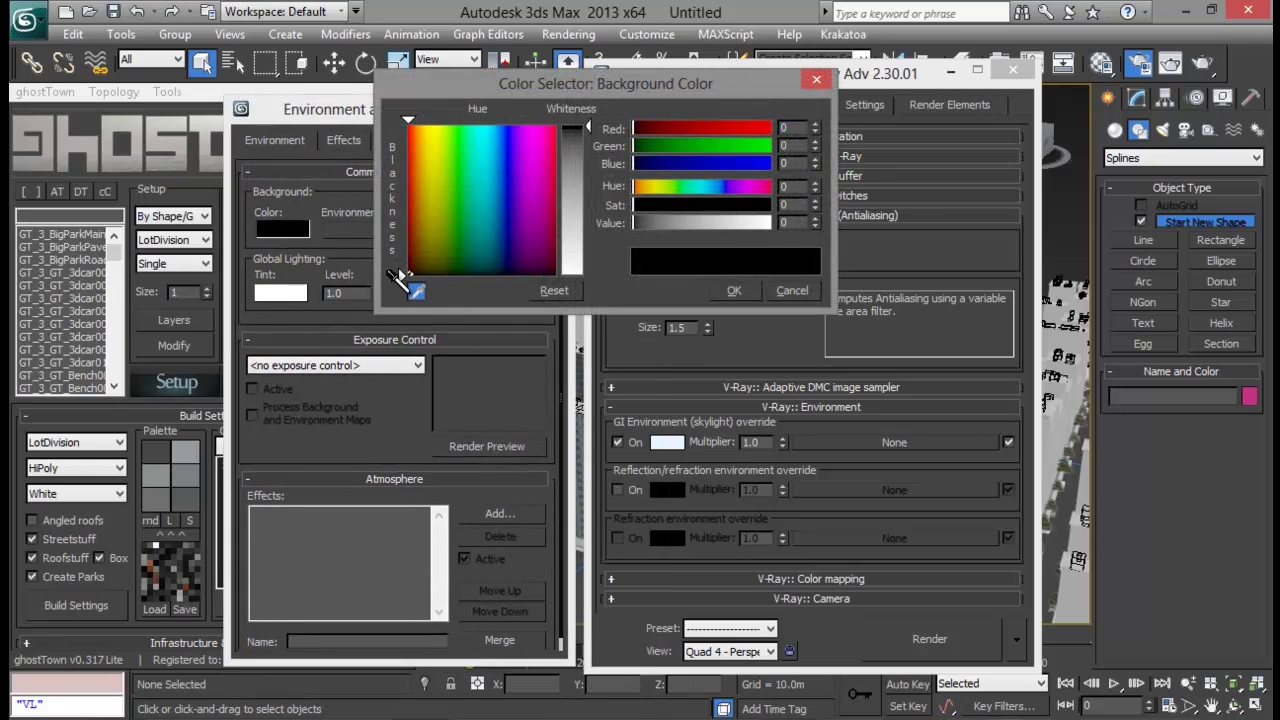
left_click(660, 440)
left_click(733, 290)
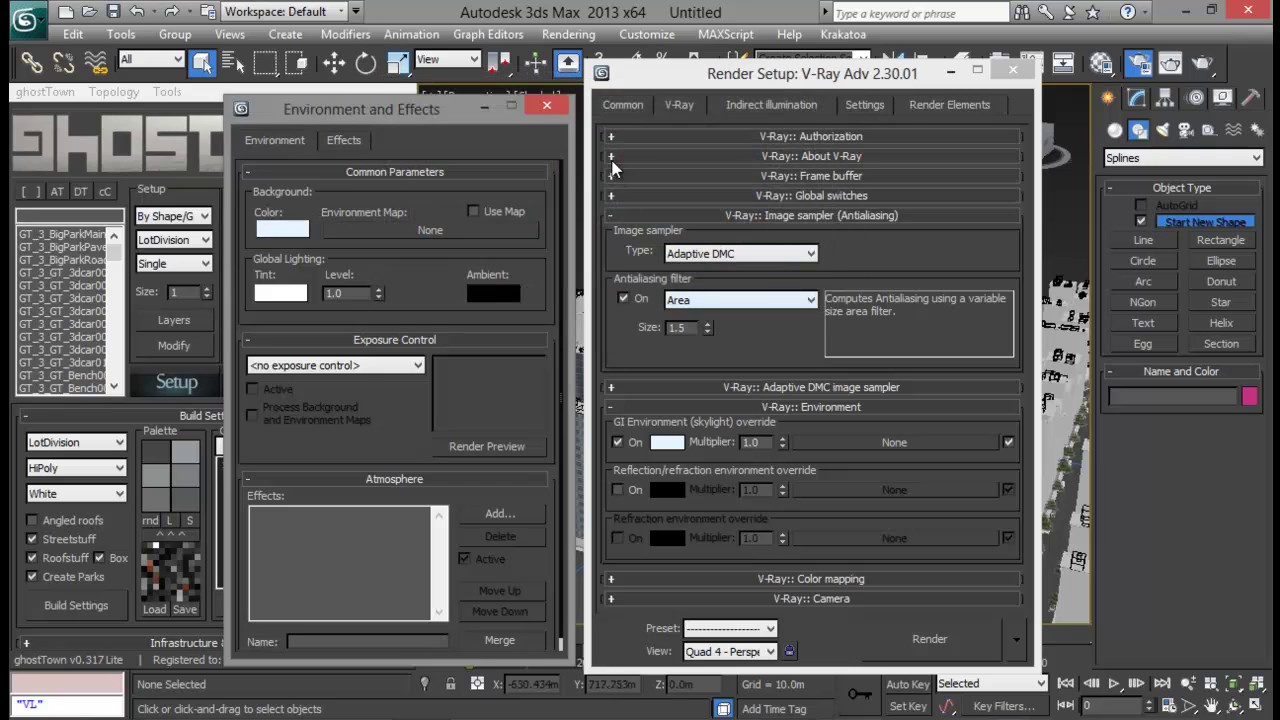
left_click(546, 107)
left_click_drag(780, 74, 232, 40)
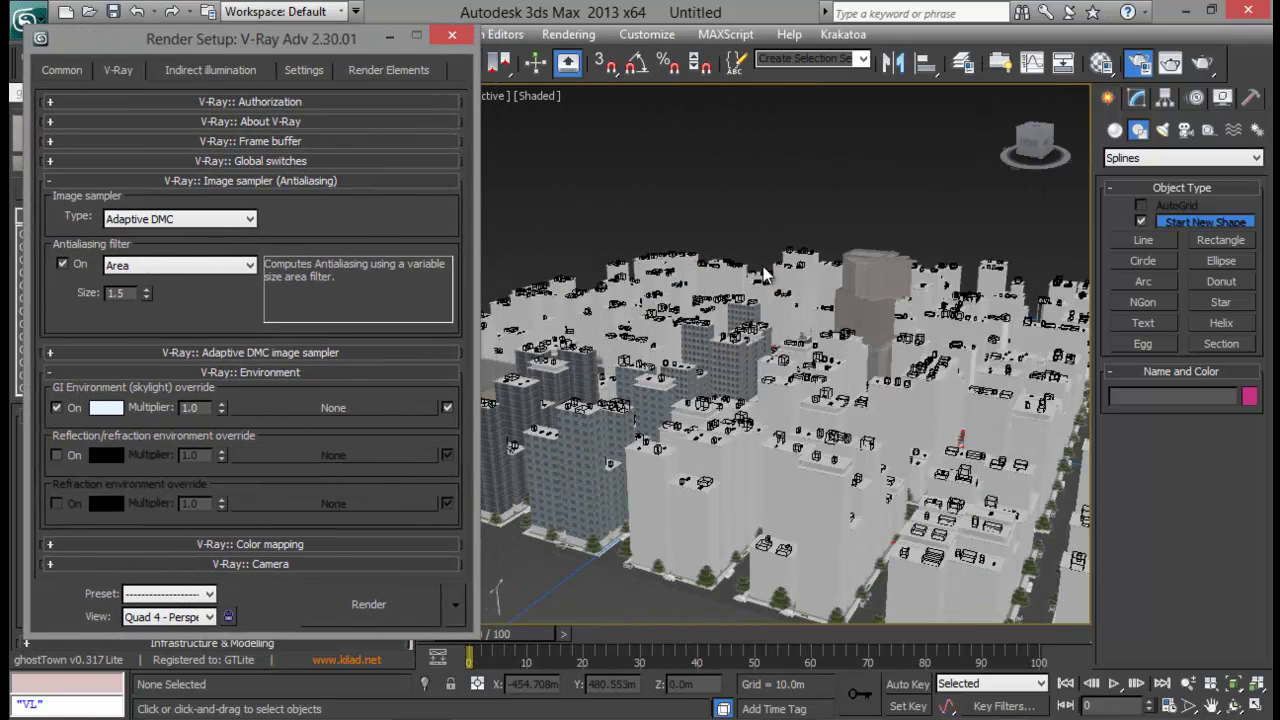
Step: Render the city perspective in V-Ray, inspect the frame buffer, then close it
left_click(1203, 62)
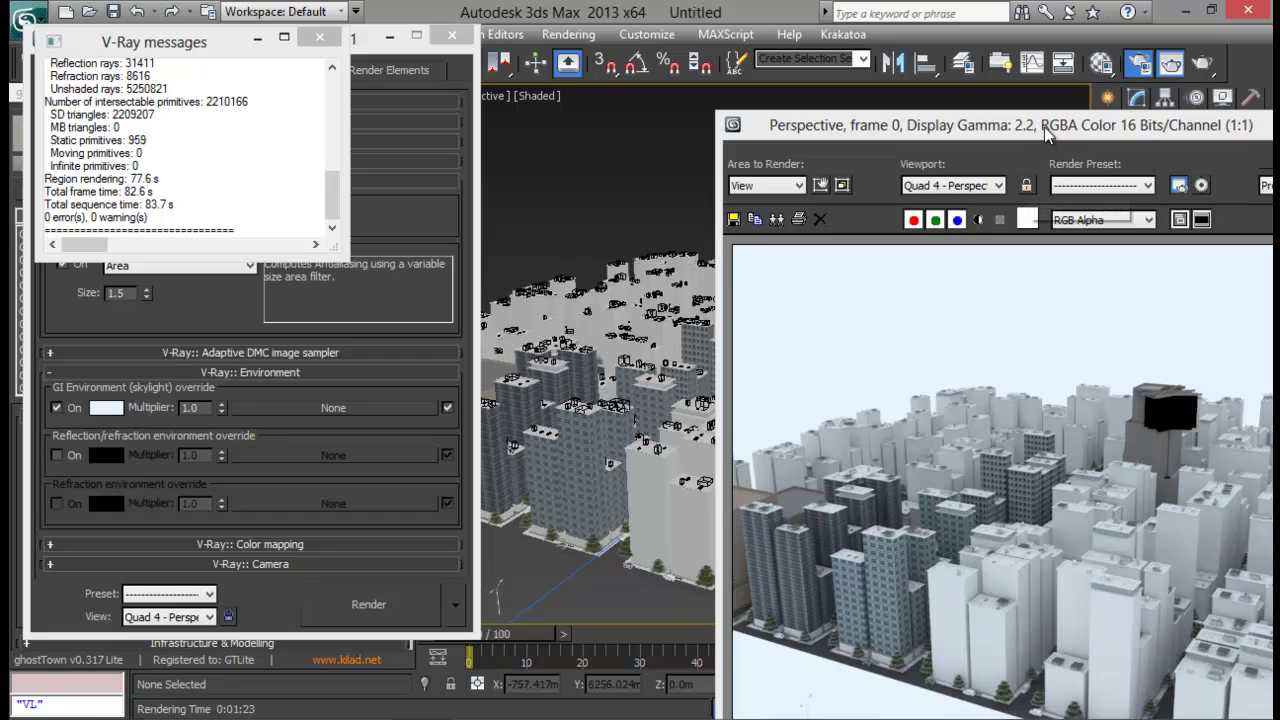
left_click_drag(1044, 127, 648, 29)
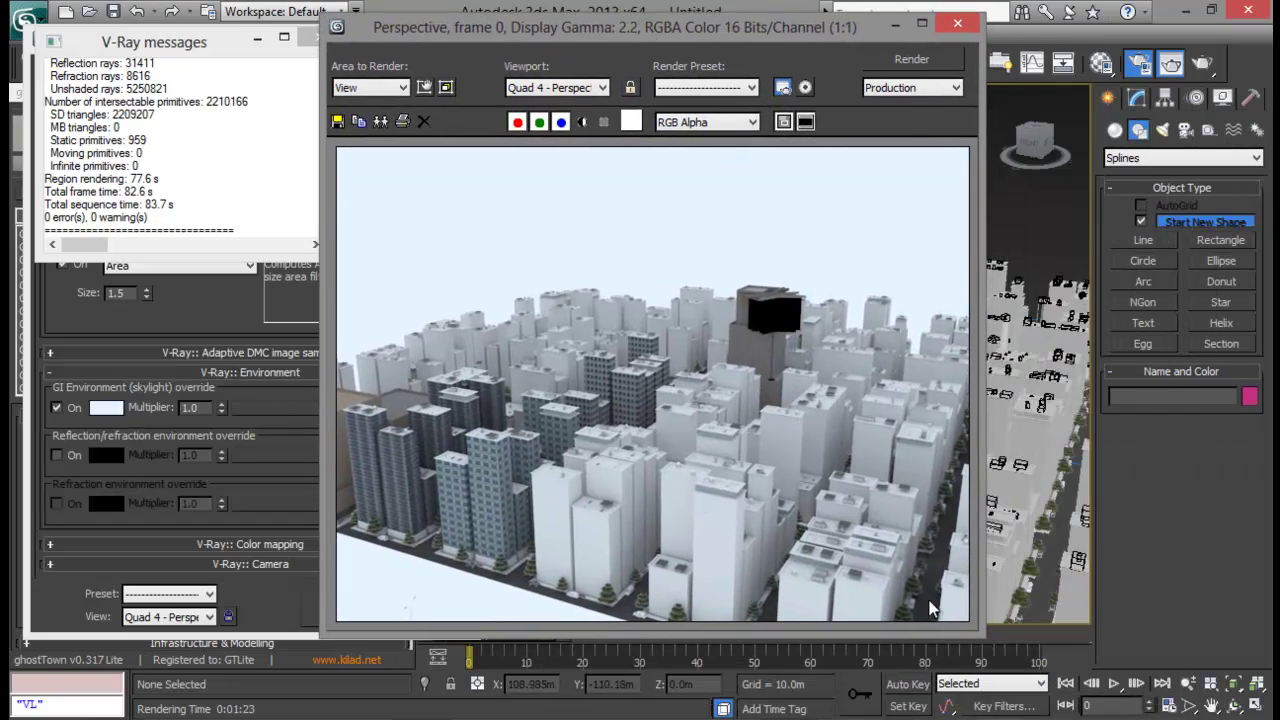
left_click_drag(982, 632, 1145, 656)
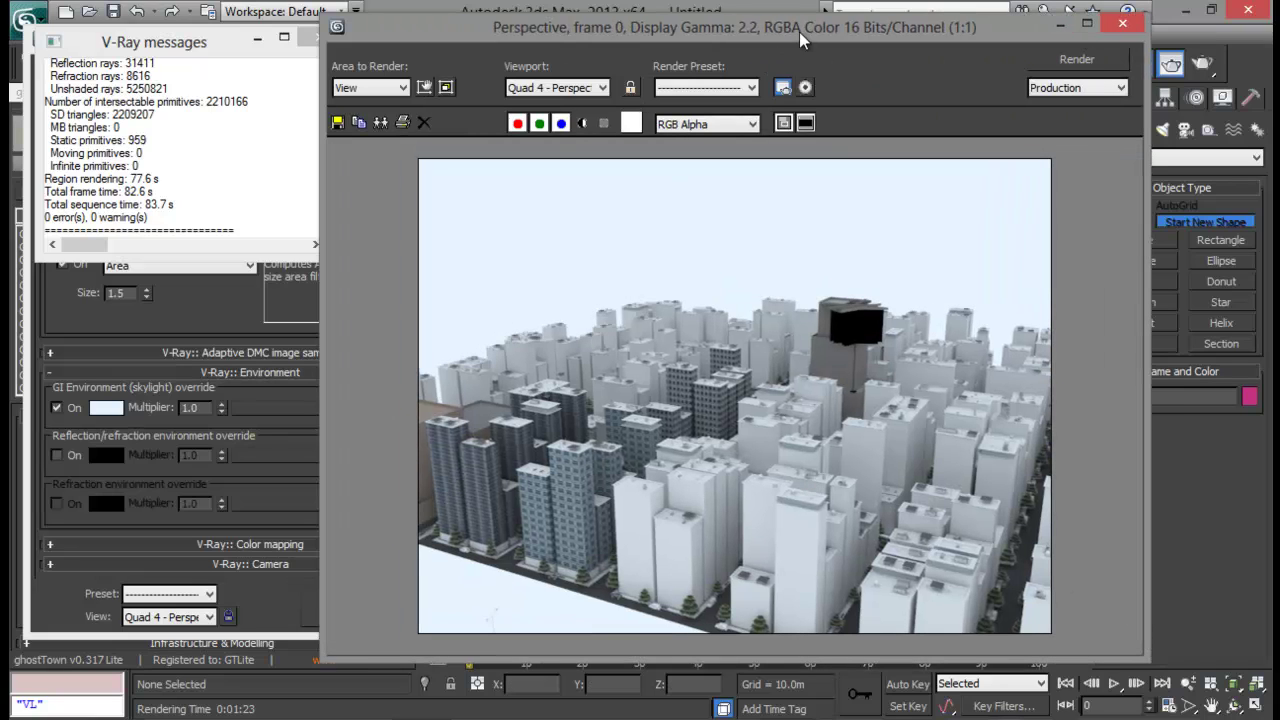
left_click_drag(801, 30, 602, 109)
left_click(937, 104)
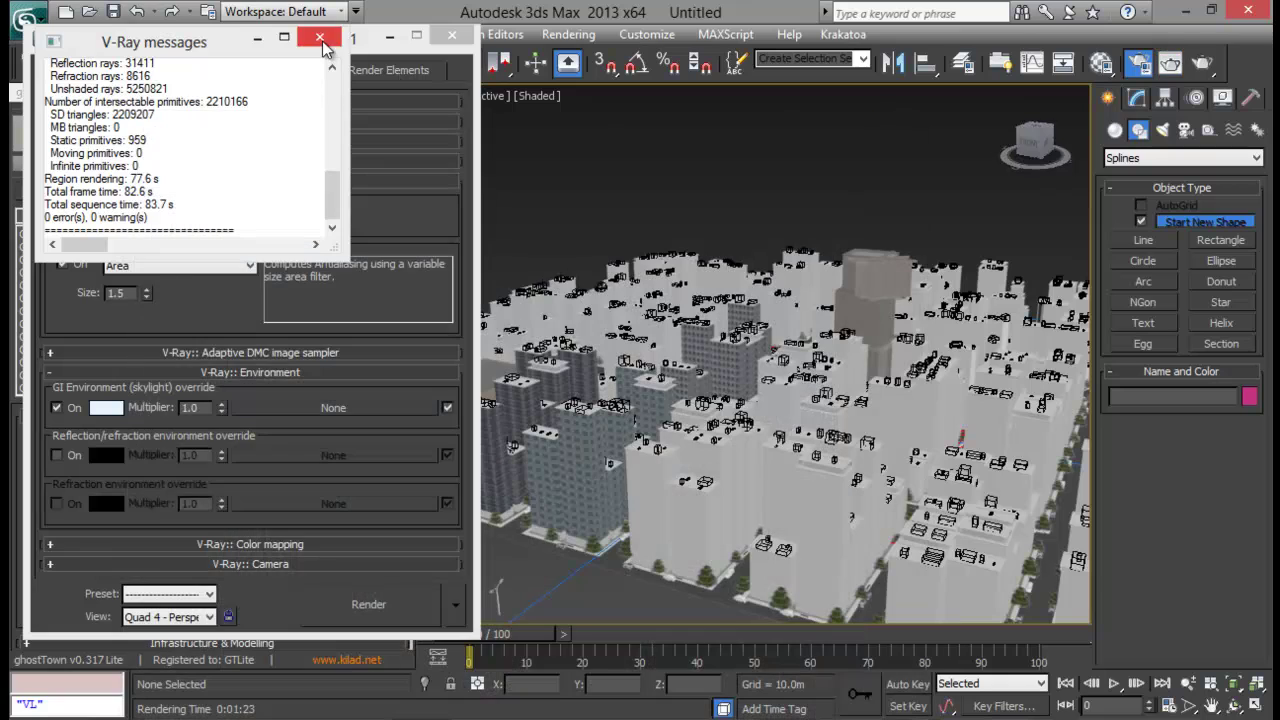